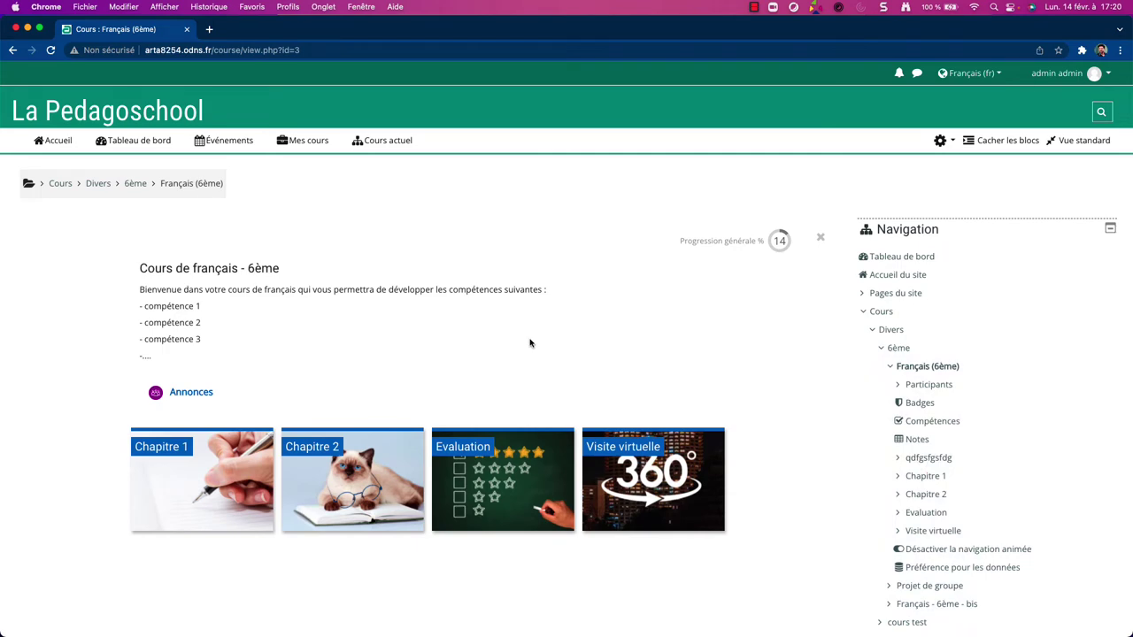
Open the "Petite balade autour des horizons" activity from the Visite virtuelle section of the course.
{"action": "left_click", "coordinate": [650, 475]}
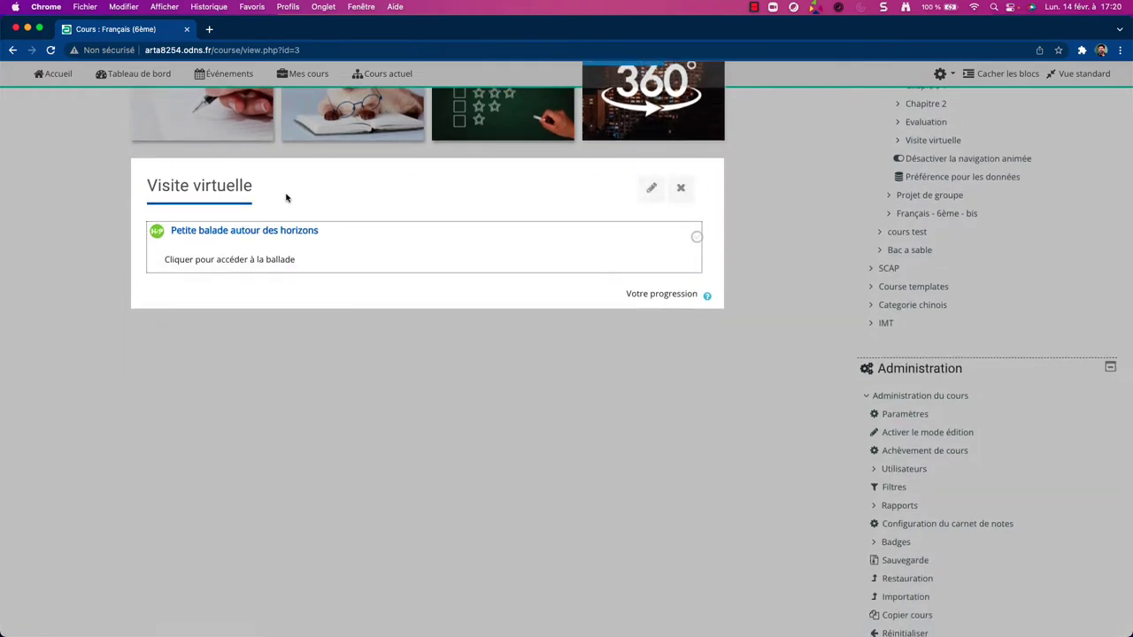
{"action": "left_click", "coordinate": [268, 233]}
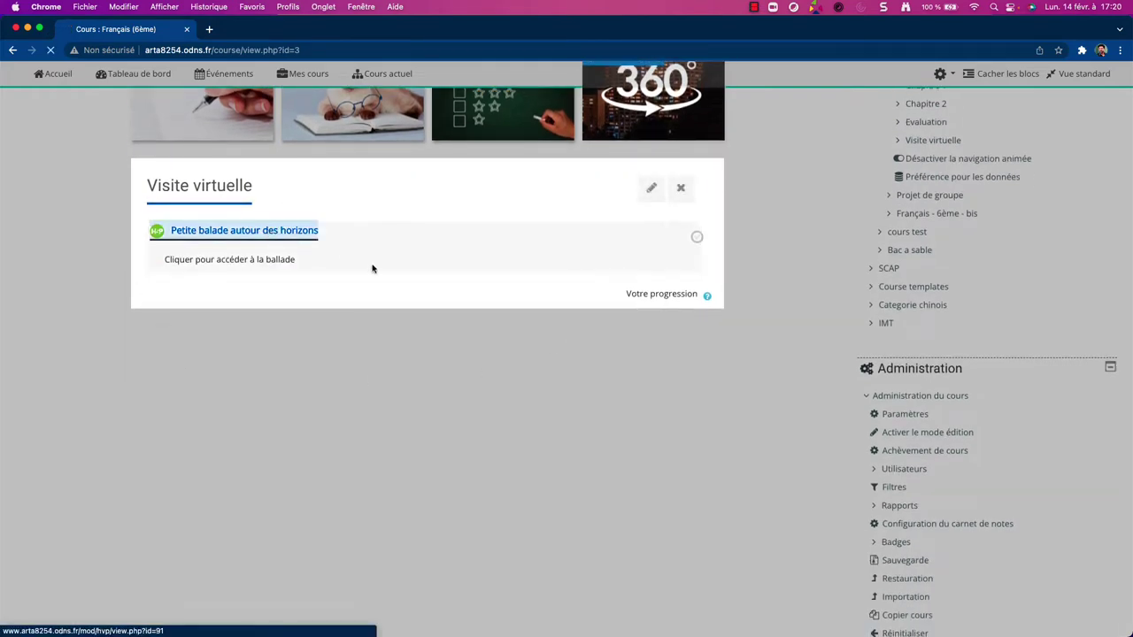
{"action": "scroll", "coordinate": [287, 262], "scroll_direction": "down", "scroll_amount": 4}
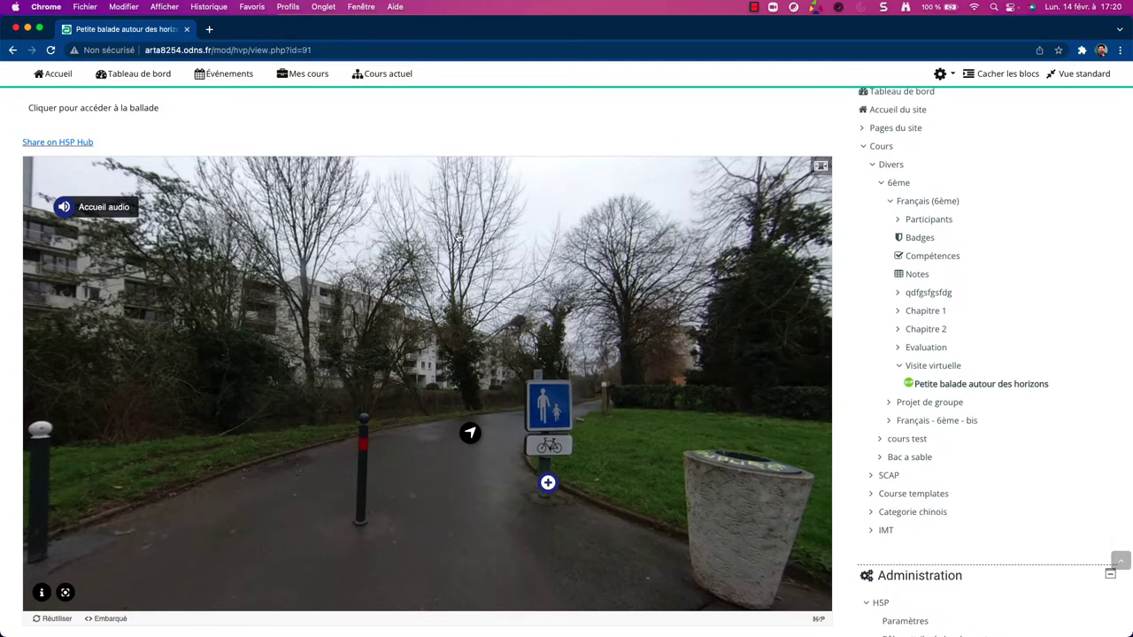
Move through the virtual tour's scenes to the end of the walk, looking around the second scene, and restart the tour.
{"action": "left_click", "coordinate": [472, 432]}
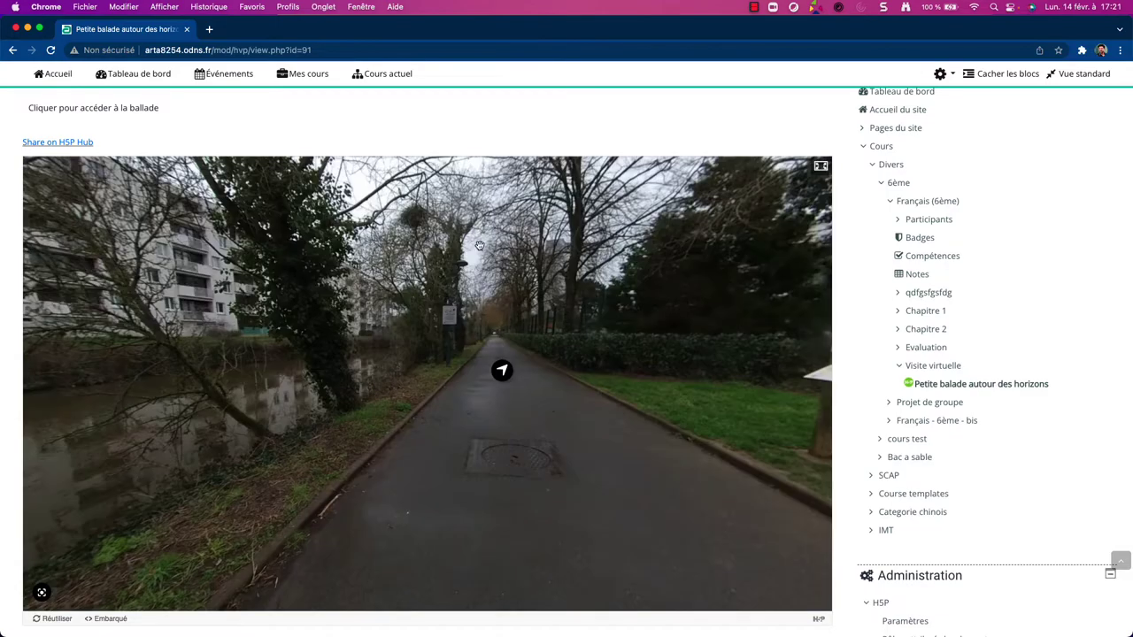
{"action": "left_click_drag", "start_coordinate": [561, 379], "coordinate": [370, 518]}
{"action": "left_click_drag", "start_coordinate": [182, 354], "coordinate": [593, 425]}
{"action": "left_click", "coordinate": [485, 376]}
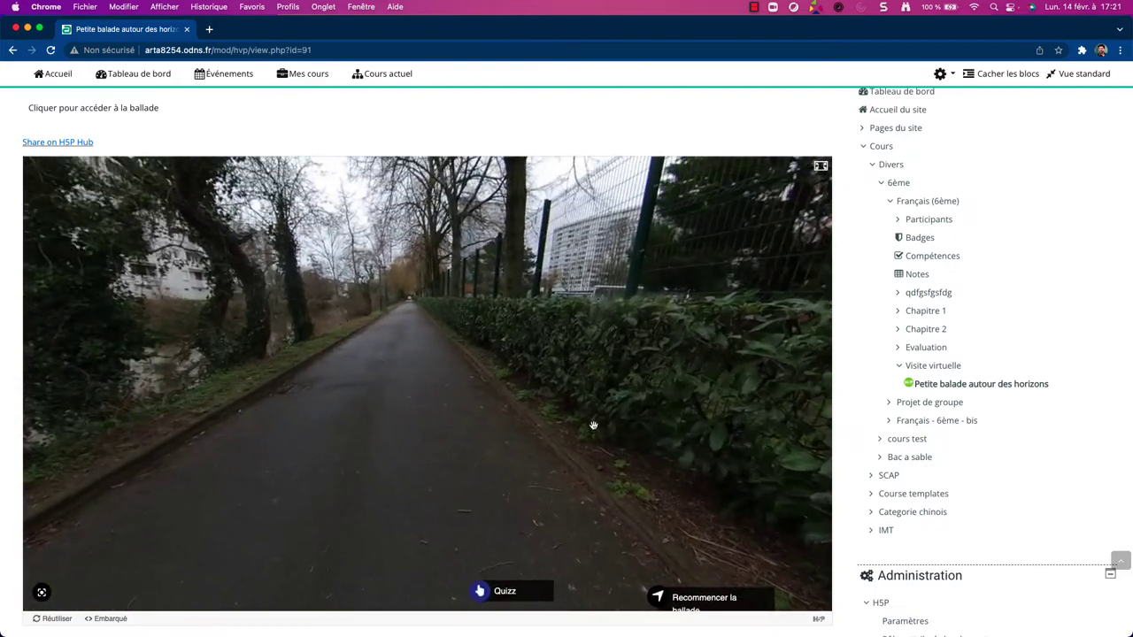
{"action": "left_click", "coordinate": [677, 598]}
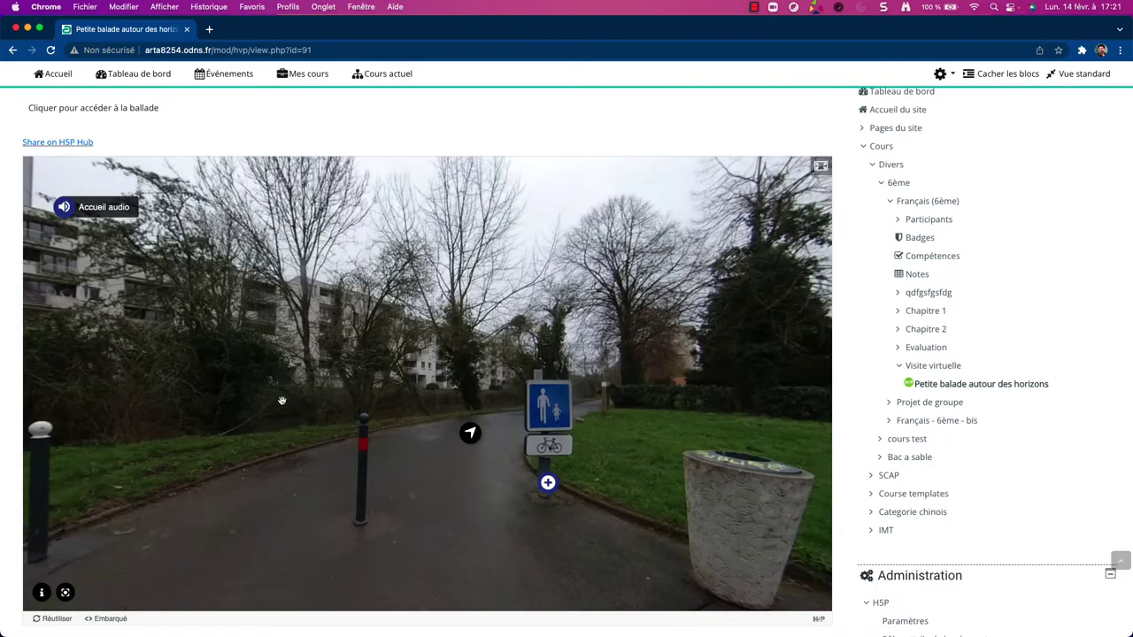
View the information hotspot at the pedestrian sign in the first scene and play the Accueil audio hotspot.
{"action": "left_click_drag", "start_coordinate": [278, 399], "coordinate": [311, 403]}
{"action": "left_click", "coordinate": [597, 497]}
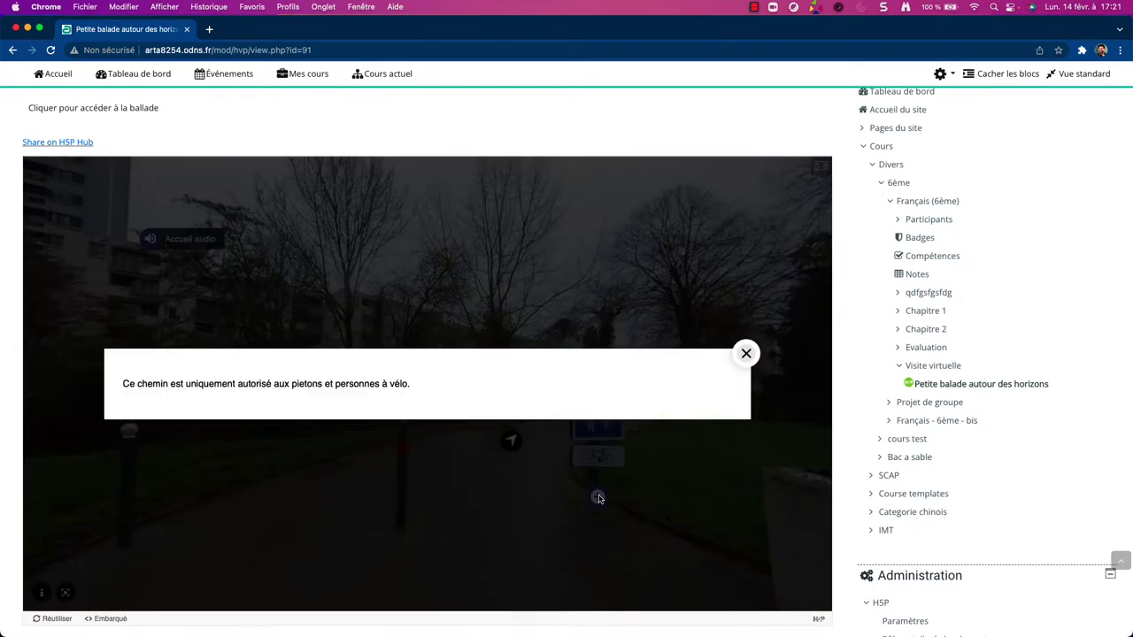
{"action": "left_click", "coordinate": [747, 353]}
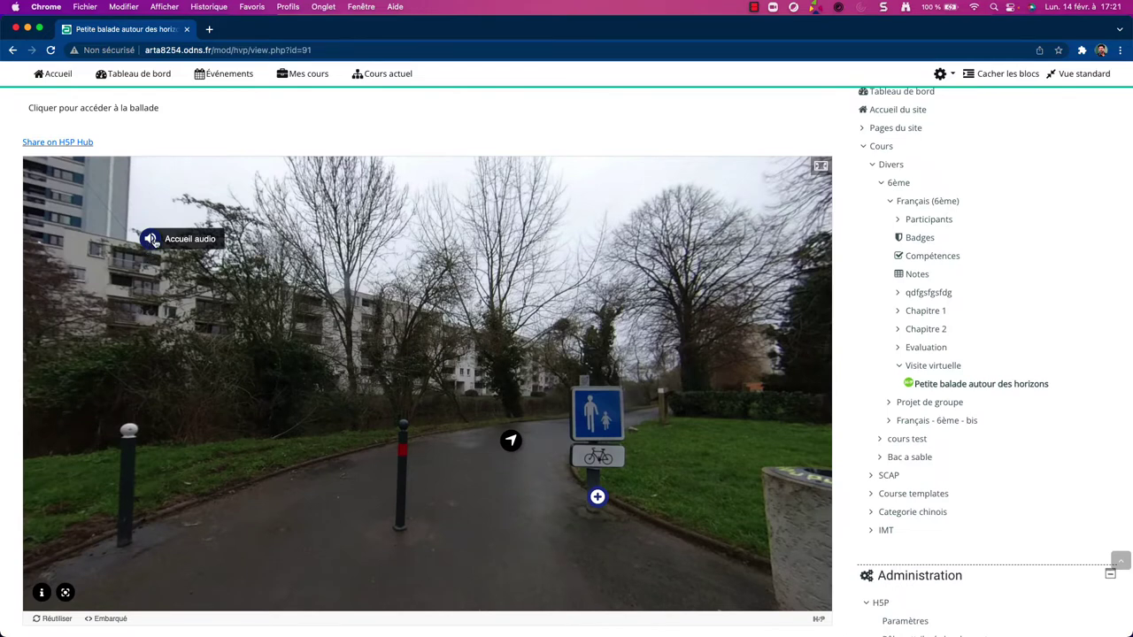
{"action": "left_click", "coordinate": [151, 240]}
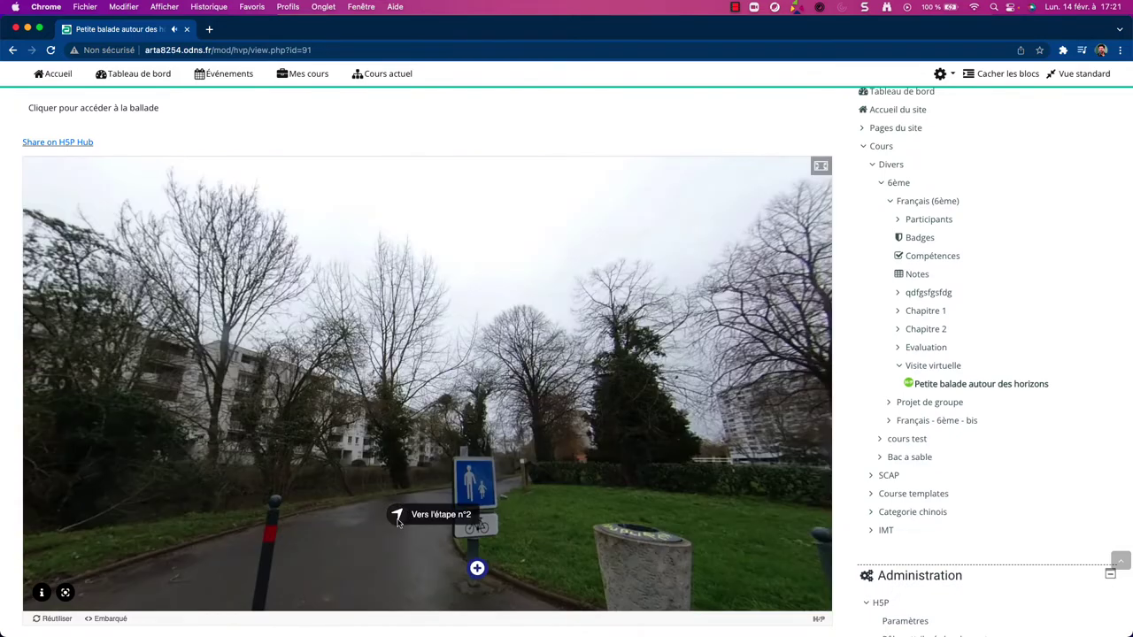
Go to the tour's second stage and preview its Zoomer image and Lire la vidéo hotspots.
{"action": "left_click", "coordinate": [394, 511]}
{"action": "left_click_drag", "start_coordinate": [538, 471], "coordinate": [292, 586]}
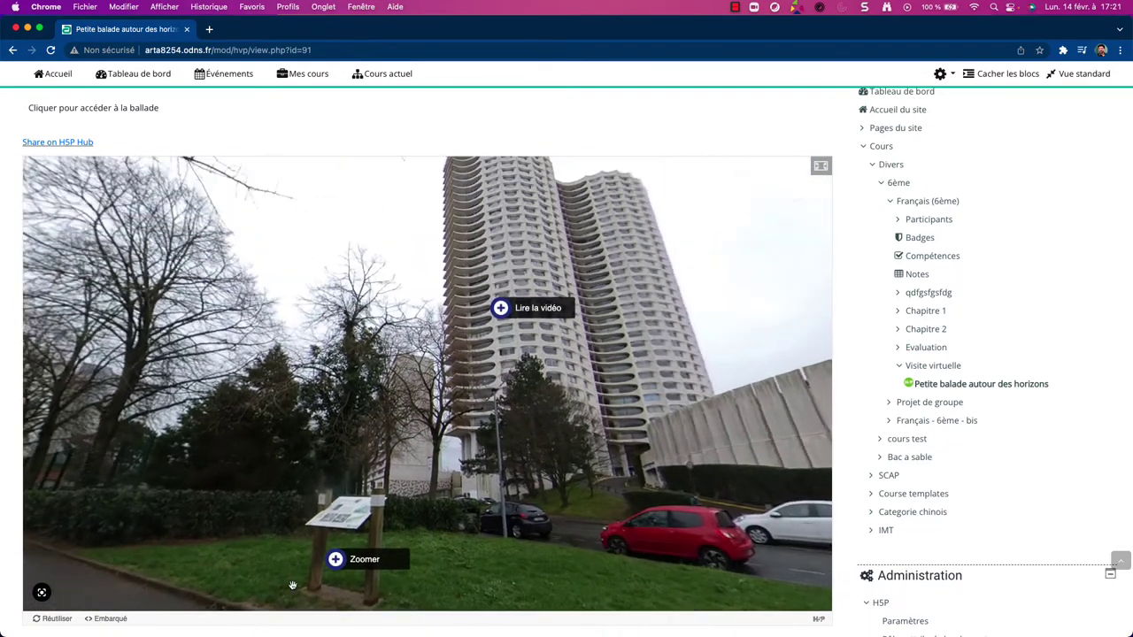
{"action": "left_click", "coordinate": [338, 560]}
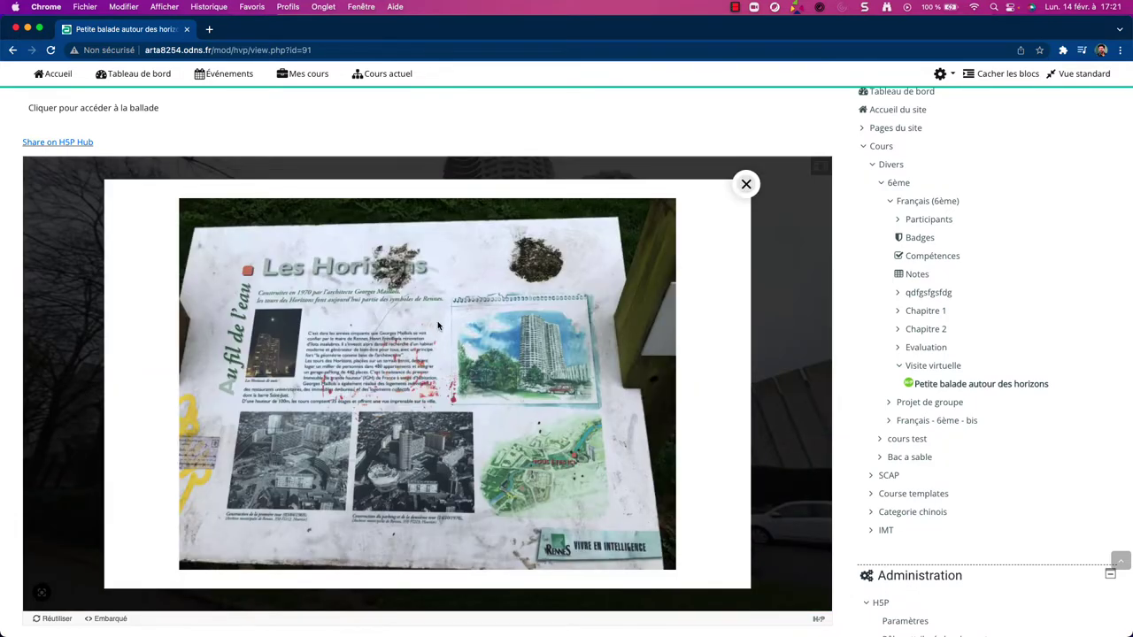
{"action": "left_click", "coordinate": [746, 184]}
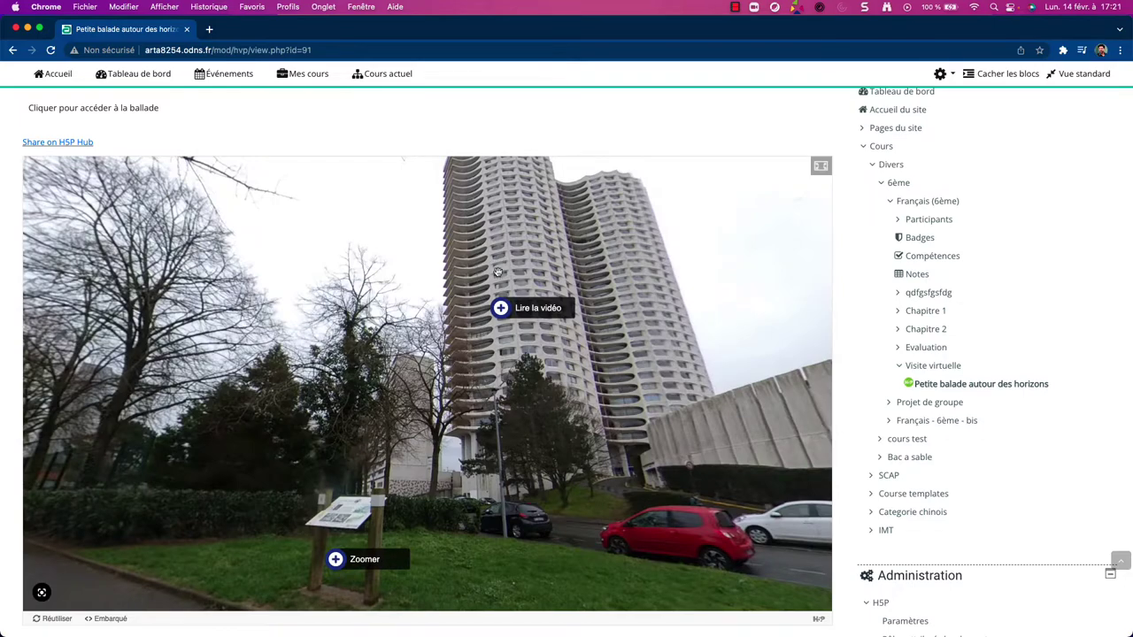
{"action": "left_click", "coordinate": [501, 309]}
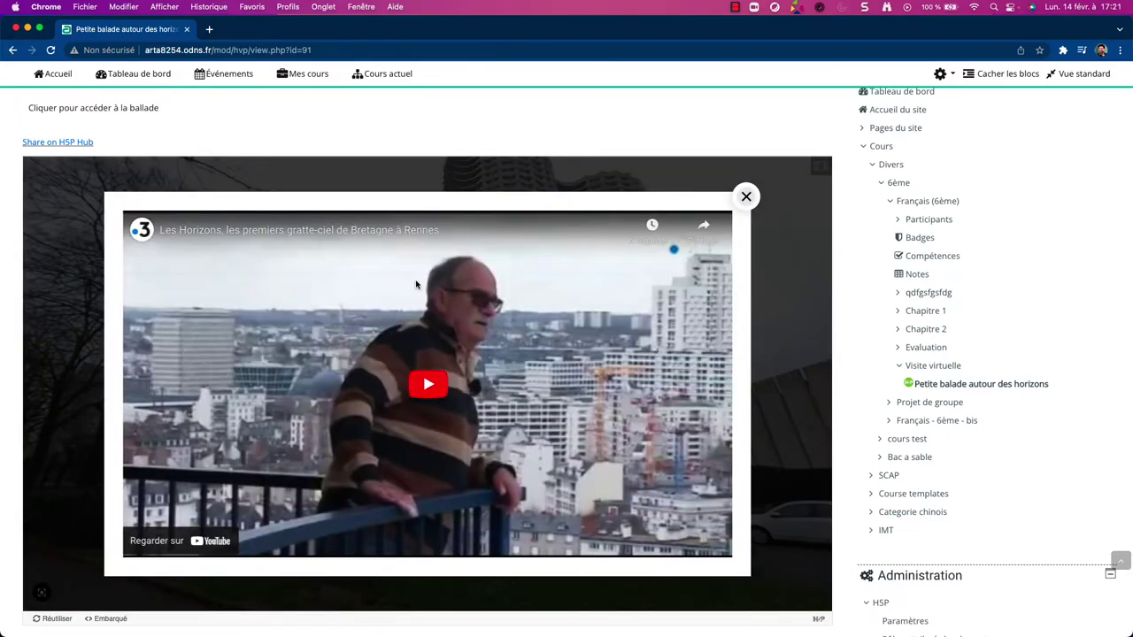
{"action": "left_click", "coordinate": [746, 196]}
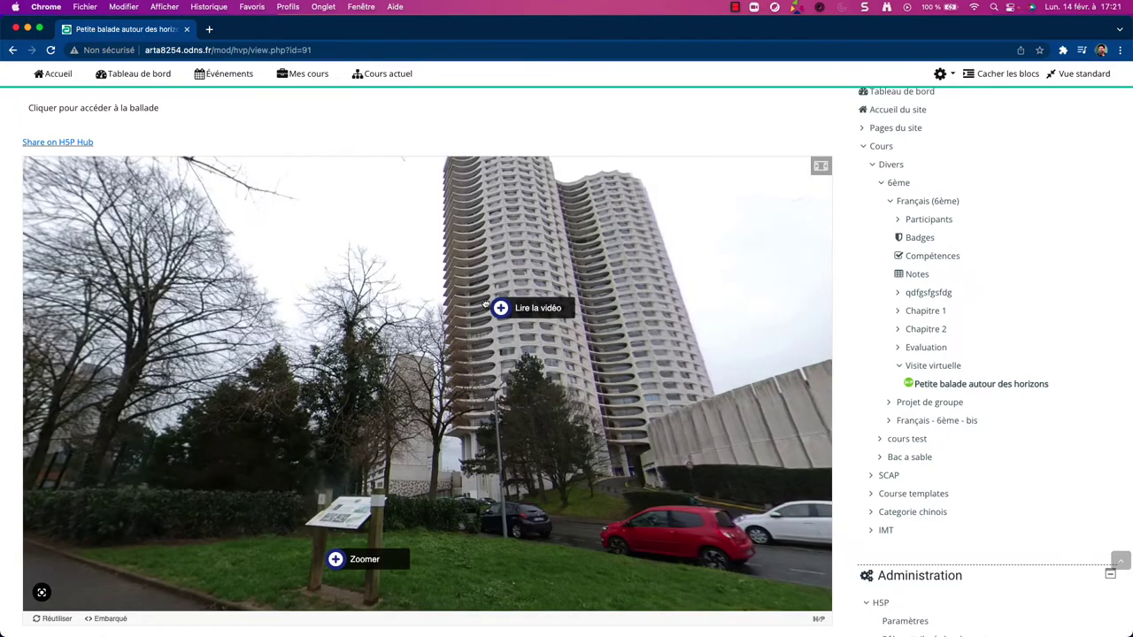
Go to the end of the walk, preview the Quizz hotspot's question and restart the tour.
{"action": "left_click", "coordinate": [699, 300]}
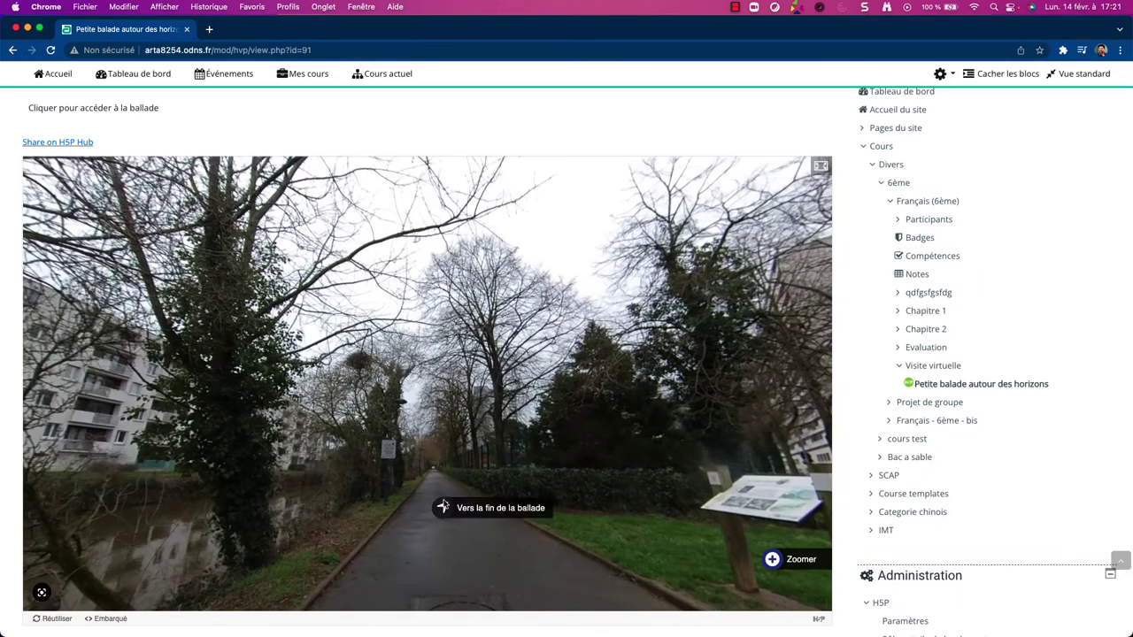
{"action": "left_click", "coordinate": [445, 507]}
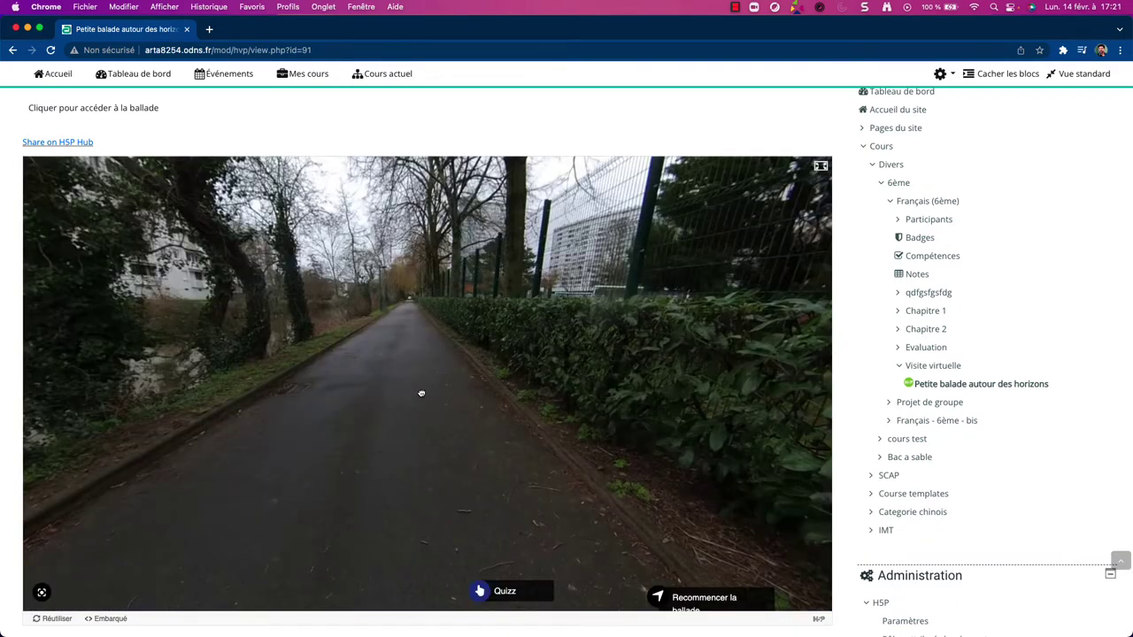
{"action": "left_click_drag", "start_coordinate": [421, 393], "coordinate": [370, 278]}
{"action": "left_click", "coordinate": [483, 431]}
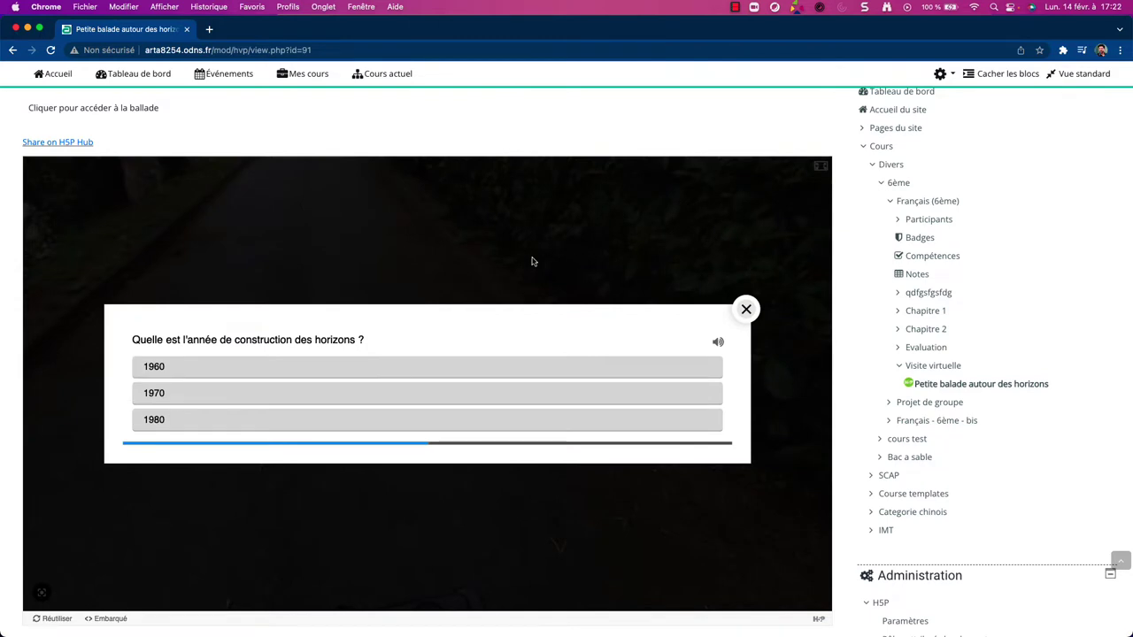
{"action": "left_click", "coordinate": [746, 308]}
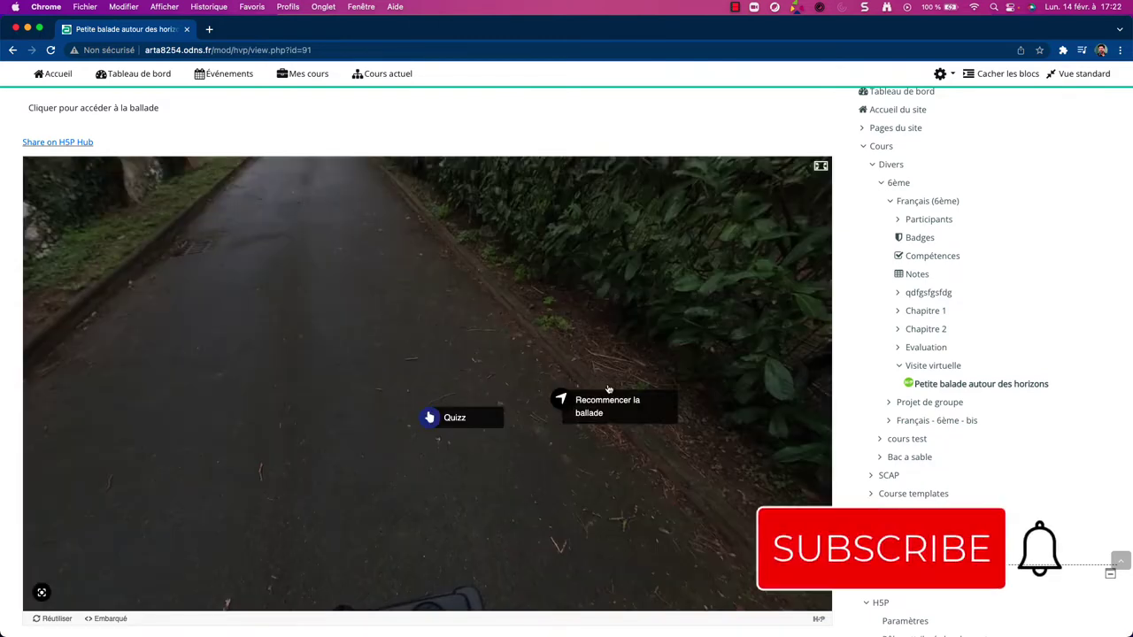
{"action": "left_click", "coordinate": [611, 402]}
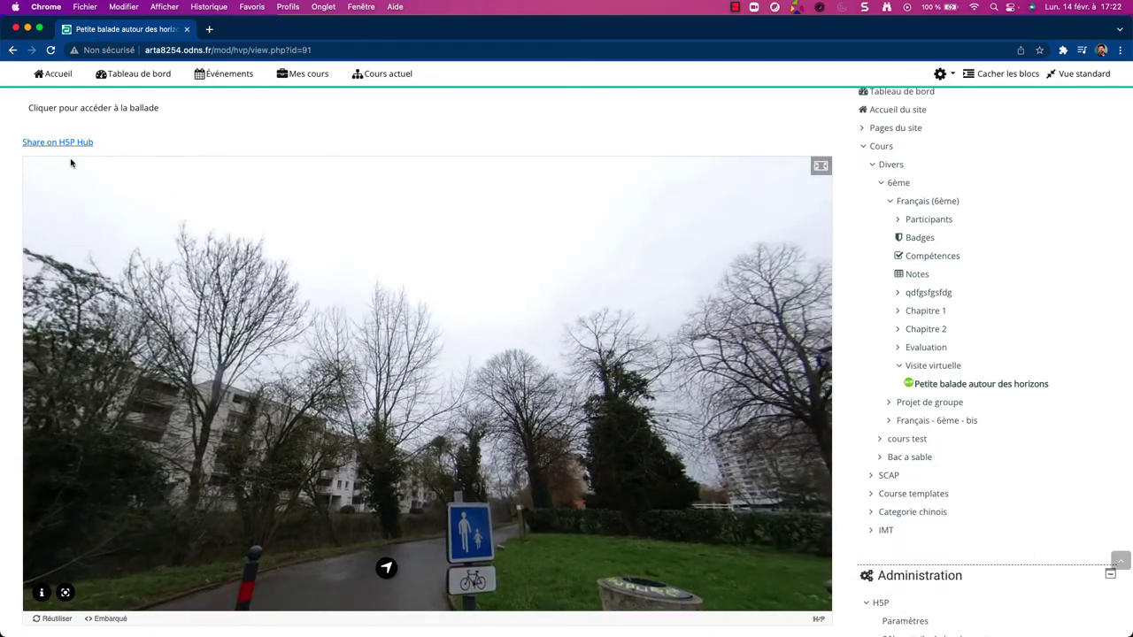
Open the tour activity's address in a new browser tab and go from there to the Français (6ème) course page.
{"action": "left_click", "coordinate": [196, 49]}
{"action": "key", "text": "super+c"}
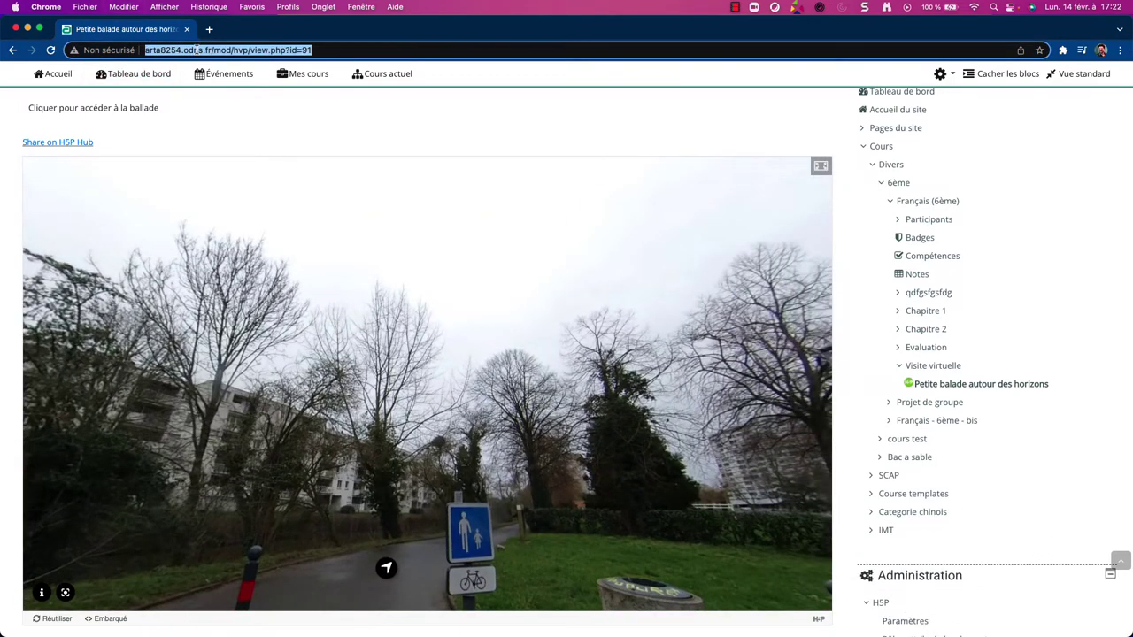
{"action": "left_click", "coordinate": [209, 29]}
{"action": "key", "text": "super+v"}
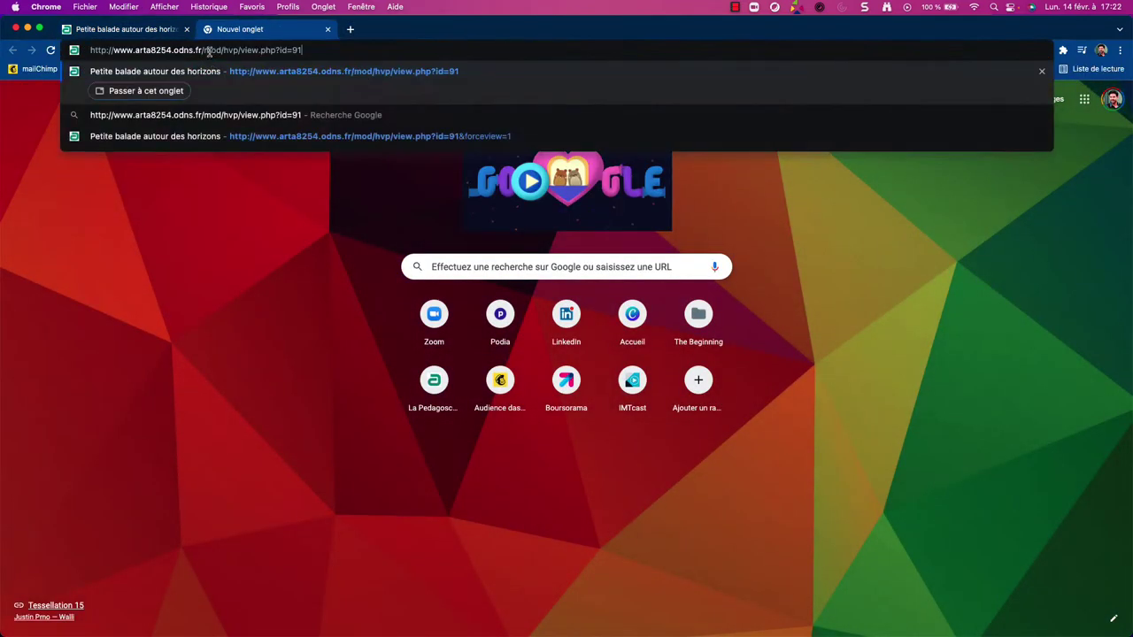
{"action": "key", "text": "Return"}
{"action": "scroll", "coordinate": [370, 296], "scroll_direction": "down", "scroll_amount": 3}
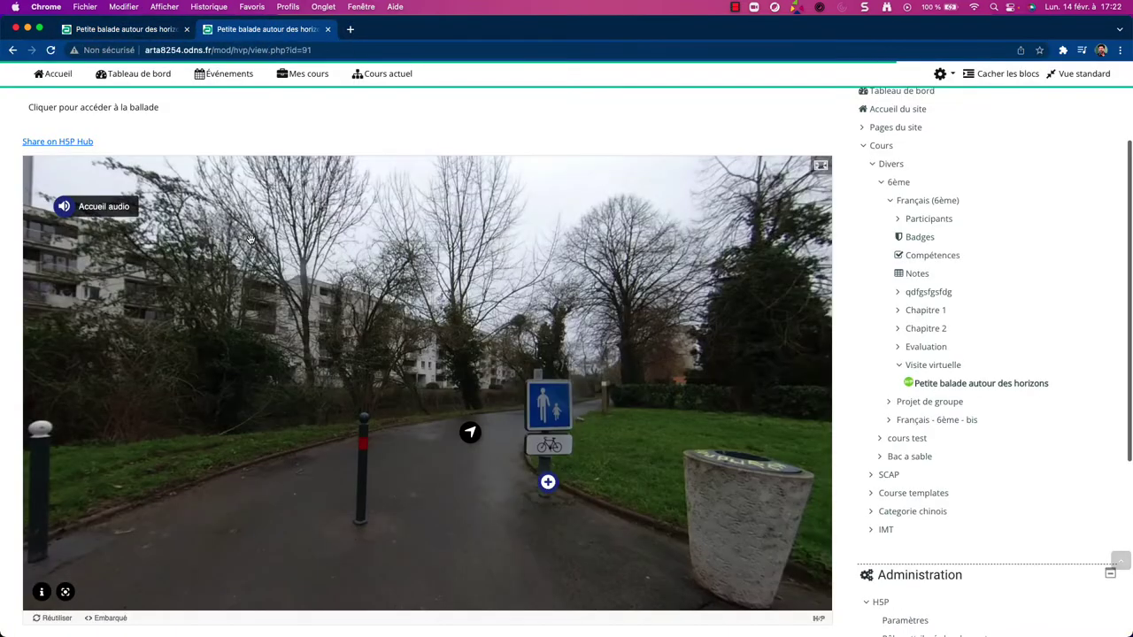
{"action": "scroll", "coordinate": [659, 258], "scroll_direction": "up", "scroll_amount": 3}
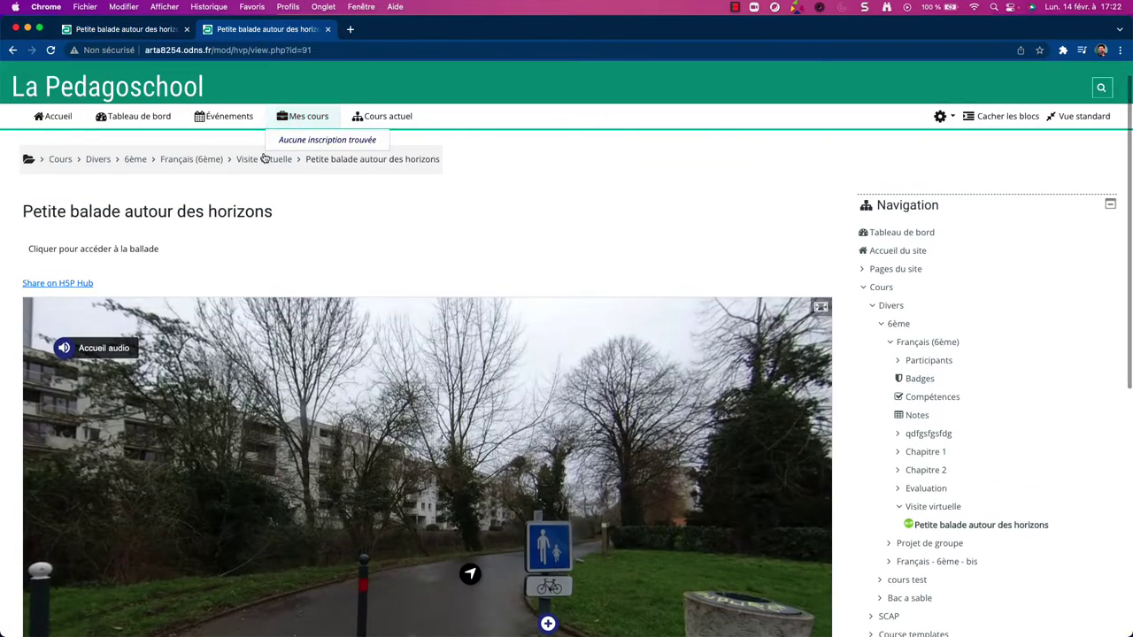
{"action": "left_click", "coordinate": [191, 159]}
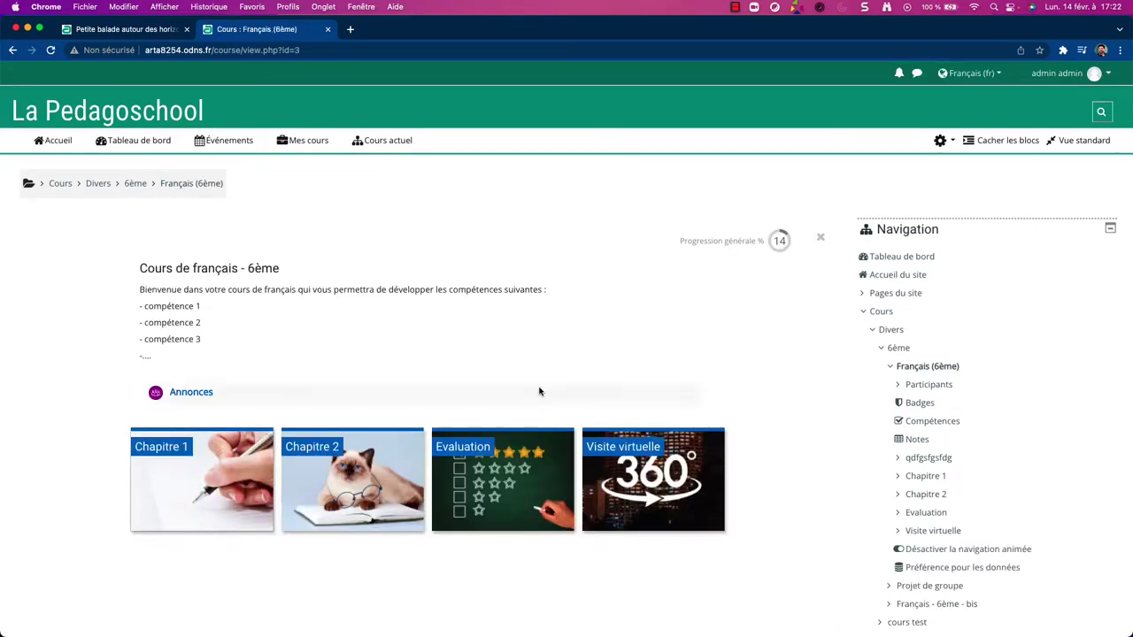
Turn on editing mode for the Français (6ème) course.
{"action": "scroll", "coordinate": [878, 387], "scroll_direction": "down", "scroll_amount": 3}
{"action": "scroll", "coordinate": [878, 387], "scroll_direction": "down", "scroll_amount": 3}
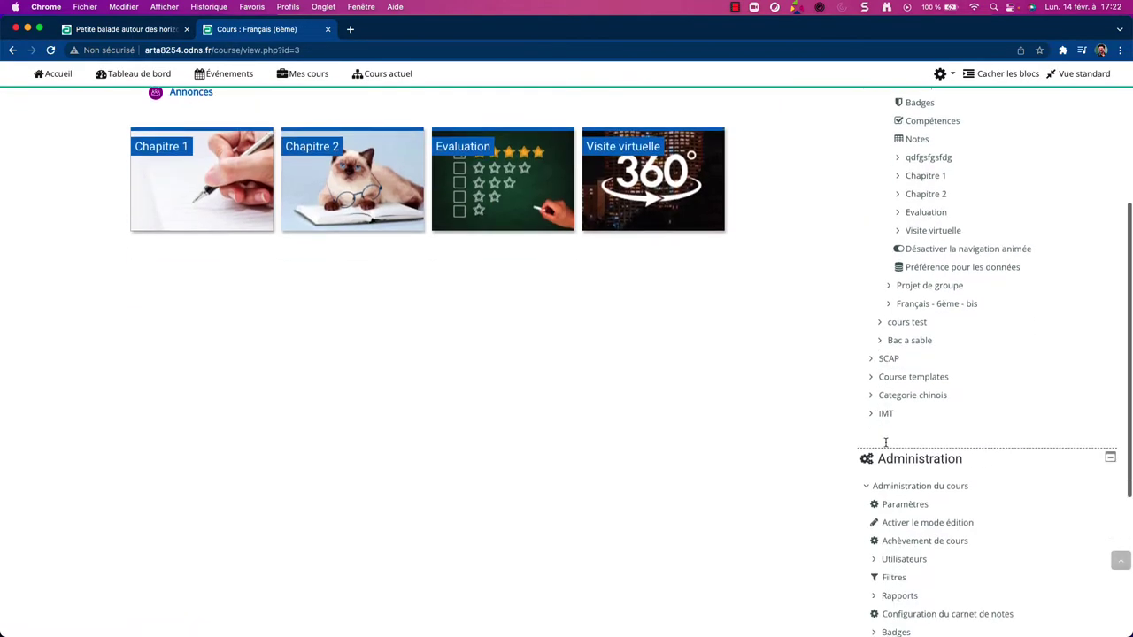
{"action": "left_click", "coordinate": [899, 521]}
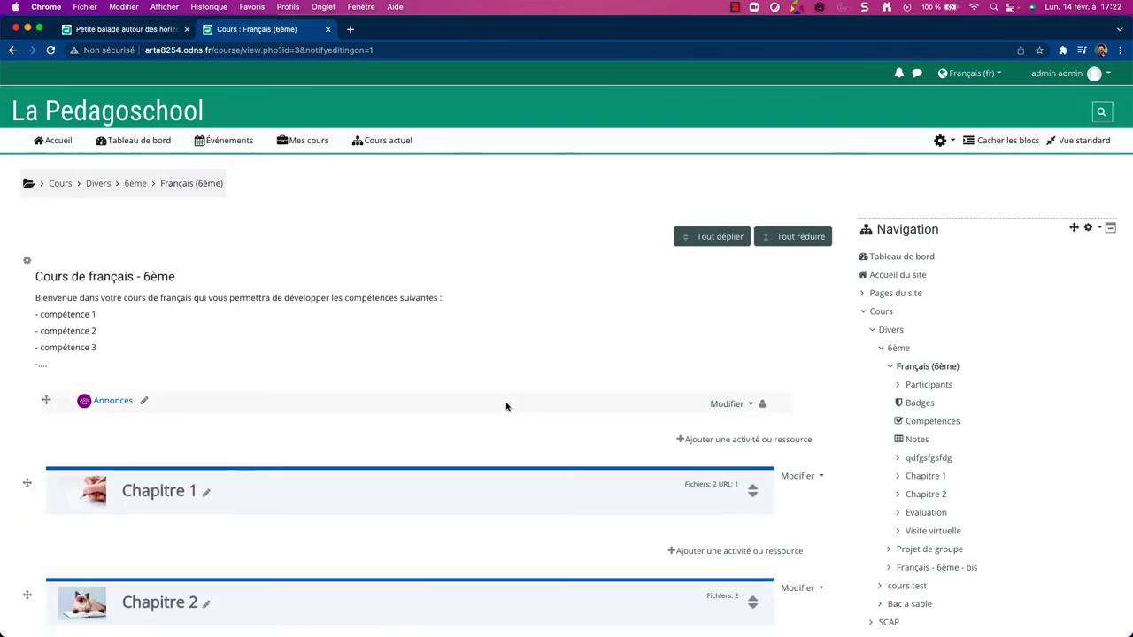
Add a Contenu interactif activity to the Visite virtuelle section, searching the activity chooser for "H5P".
{"action": "scroll", "coordinate": [505, 404], "scroll_direction": "down", "scroll_amount": 10}
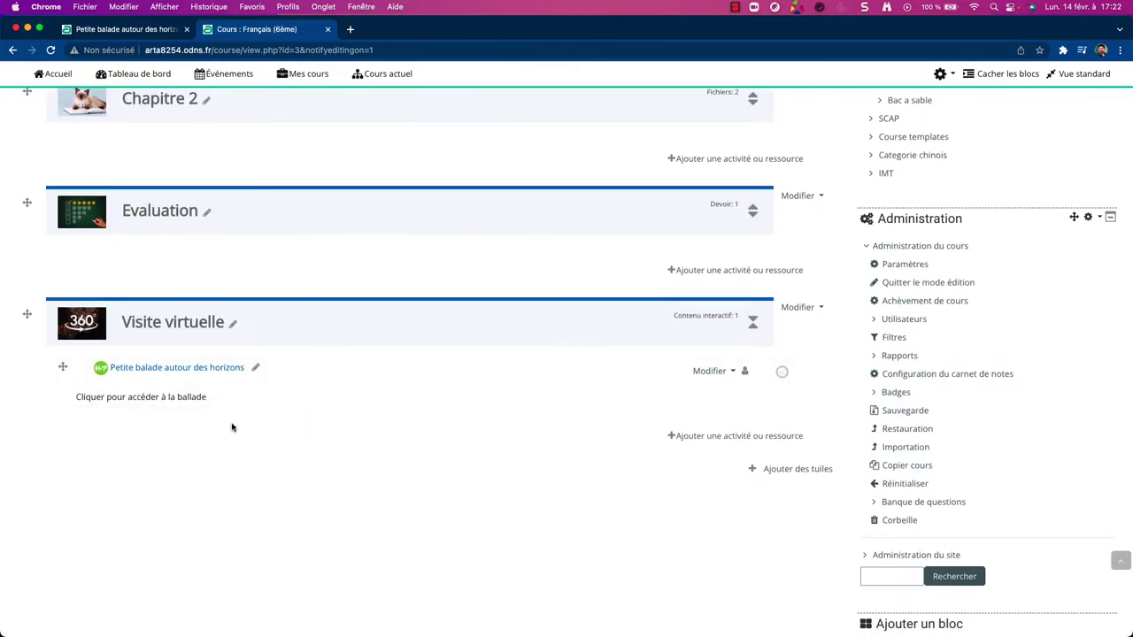
{"action": "left_click", "coordinate": [701, 440]}
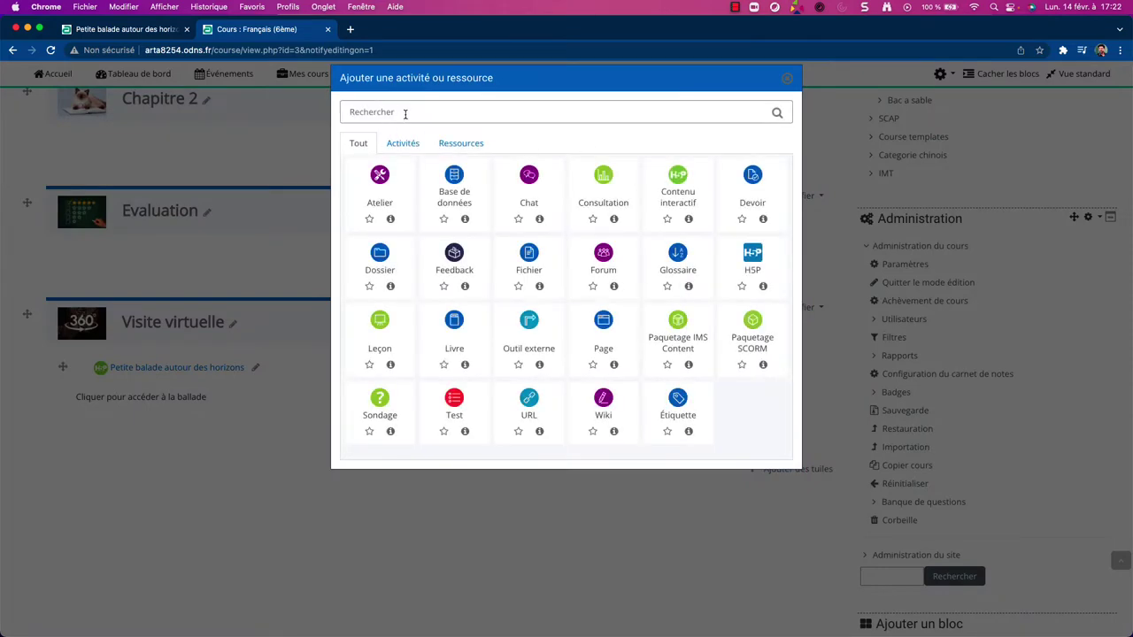
{"action": "left_click", "coordinate": [427, 115]}
{"action": "type", "text": "H5P"}
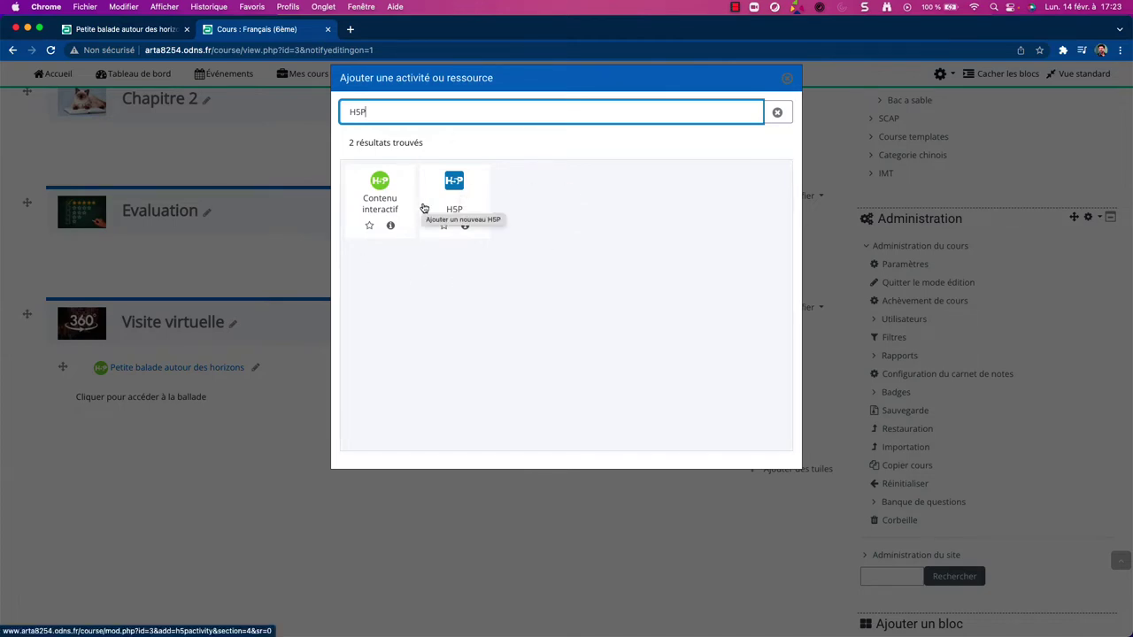
{"action": "left_click", "coordinate": [380, 184]}
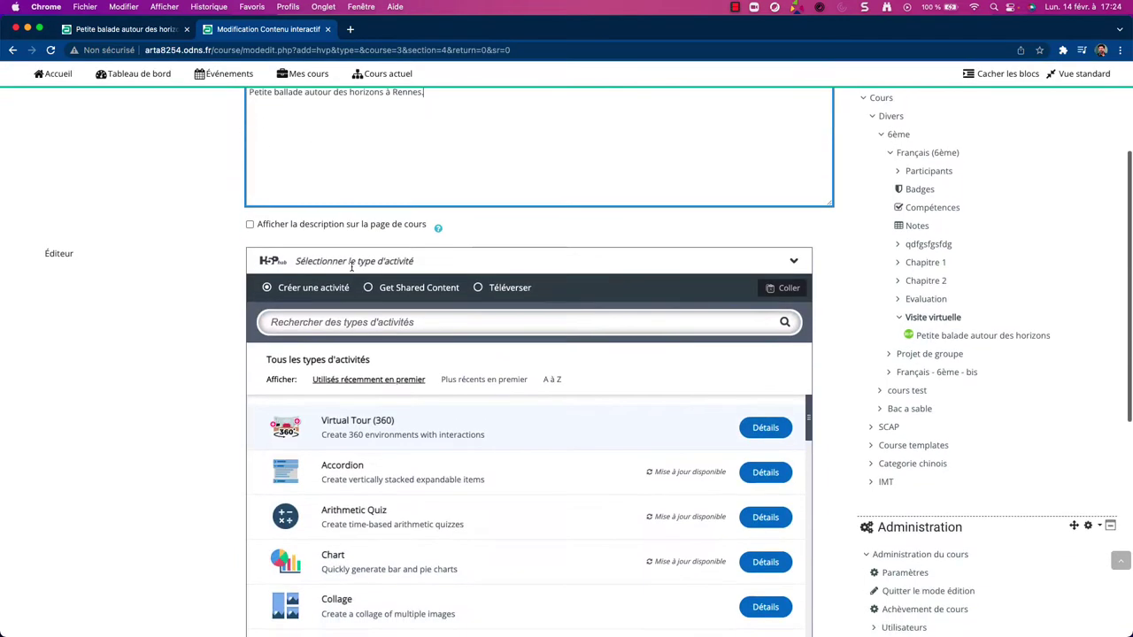
Look through the H5P activity types offered in the new activity's editor.
{"action": "scroll", "coordinate": [352, 307], "scroll_direction": "down", "scroll_amount": 1}
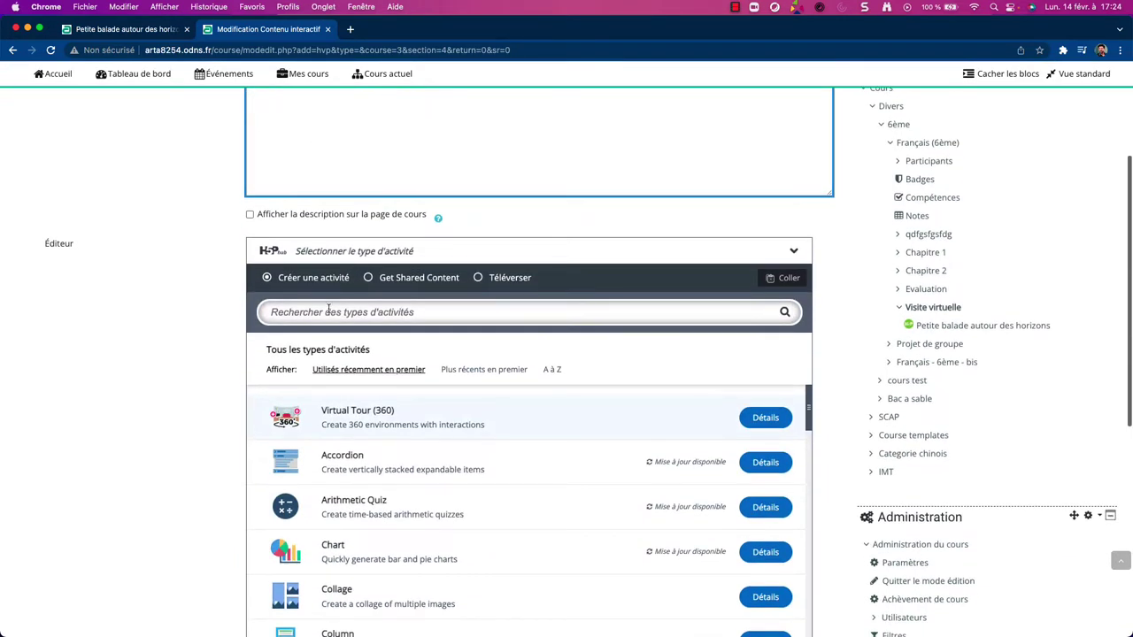
{"action": "left_click", "coordinate": [351, 305]}
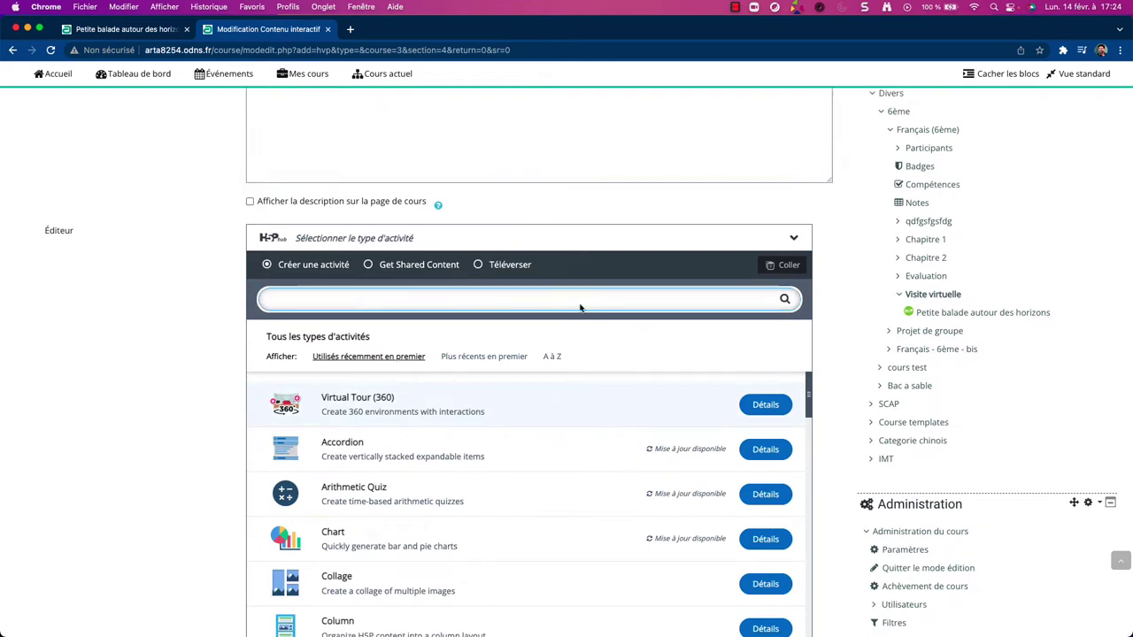
{"action": "scroll", "coordinate": [490, 437], "scroll_direction": "down", "scroll_amount": 15}
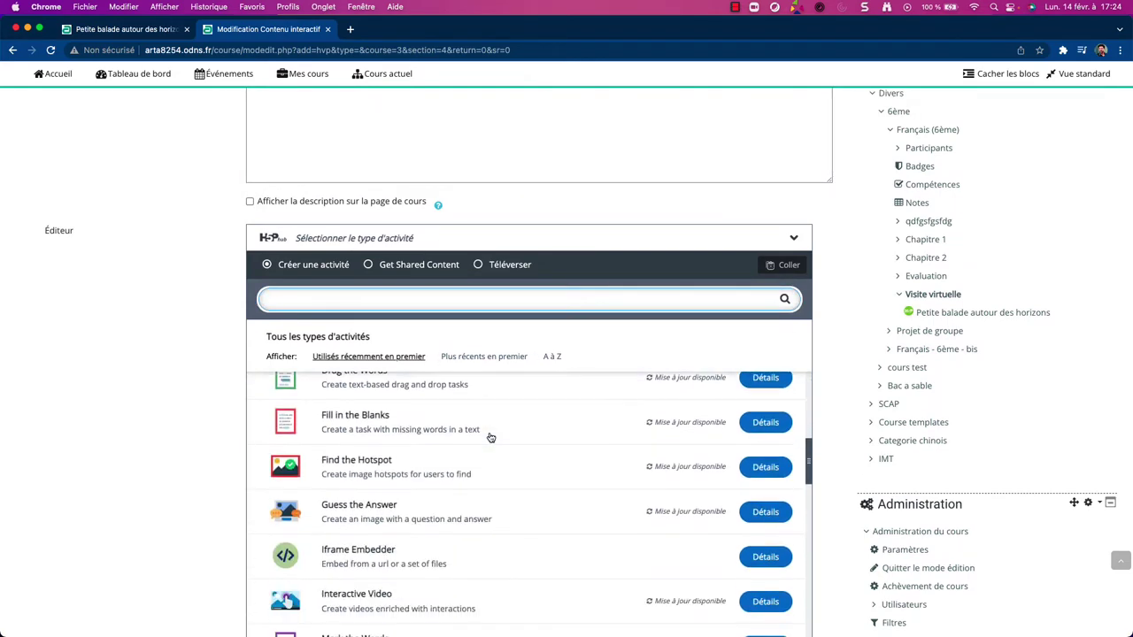
{"action": "scroll", "coordinate": [490, 437], "scroll_direction": "up", "scroll_amount": 18}
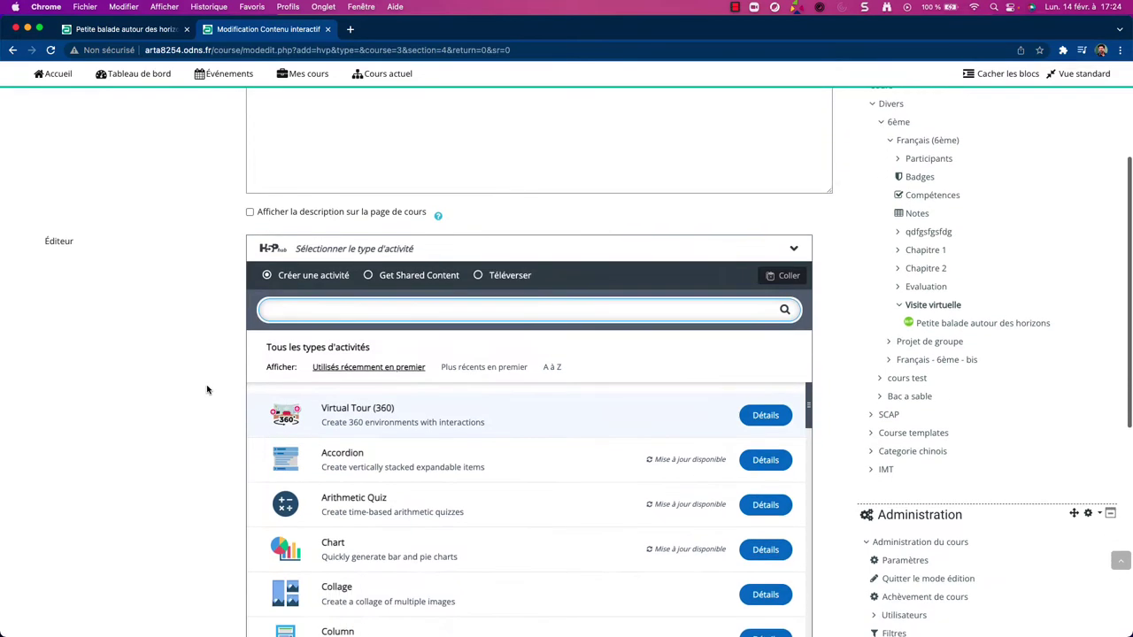
{"action": "scroll", "coordinate": [531, 336], "scroll_direction": "down", "scroll_amount": 3}
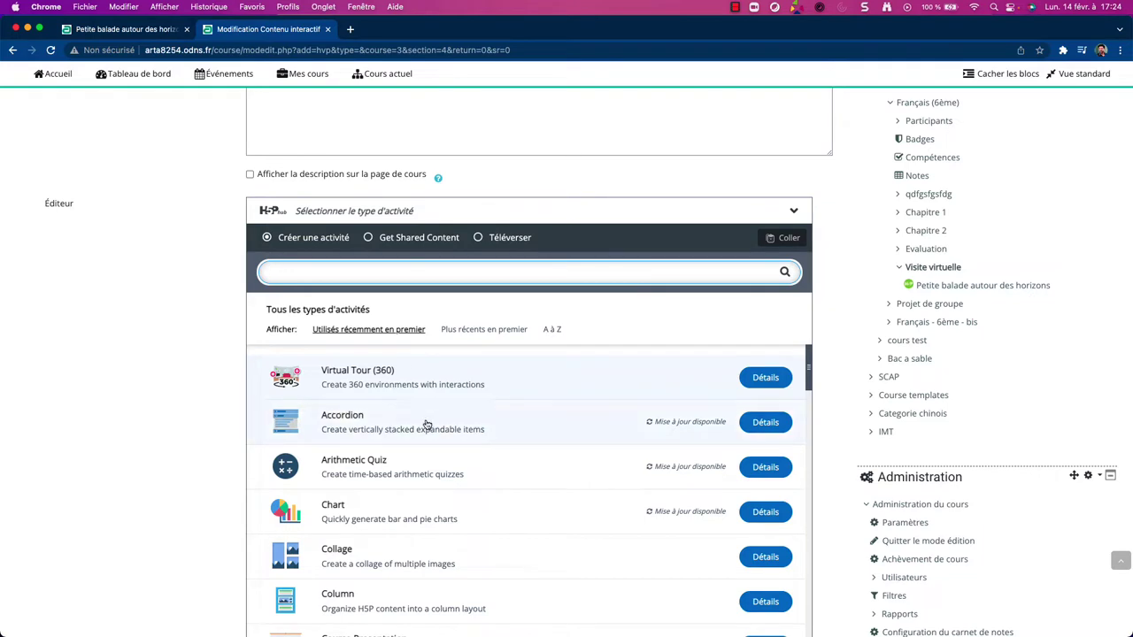
Choose the Virtual Tour (360) activity type by searching for "360", and title it "Petite balade autour des horizons".
{"action": "scroll", "coordinate": [425, 425], "scroll_direction": "down", "scroll_amount": 1}
{"action": "scroll", "coordinate": [407, 399], "scroll_direction": "up", "scroll_amount": 1}
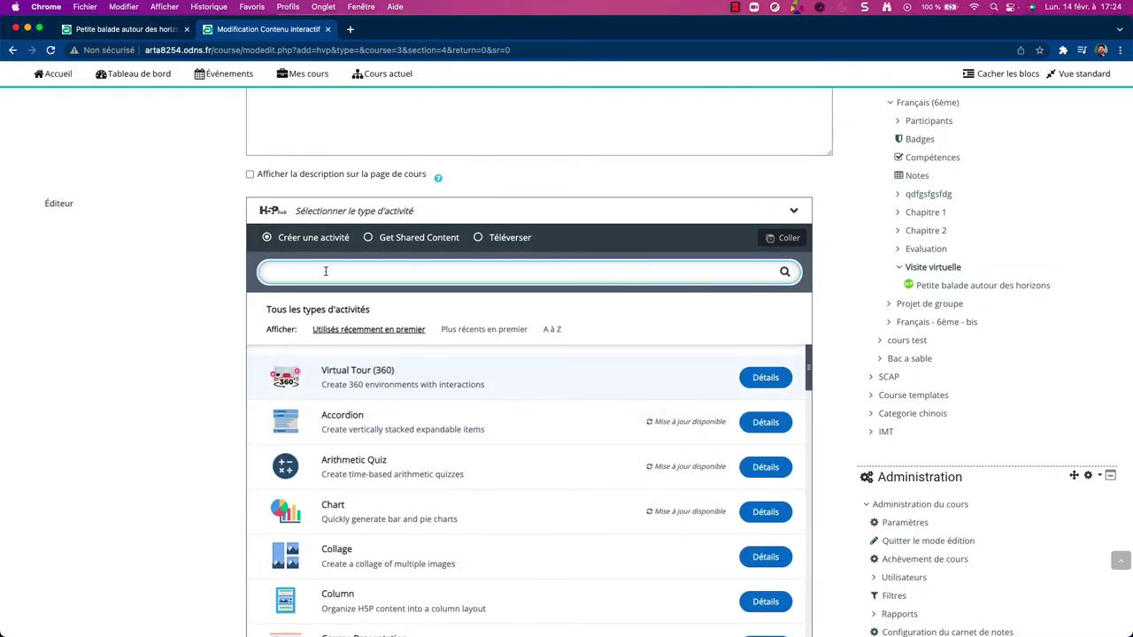
{"action": "type", "text": "360"}
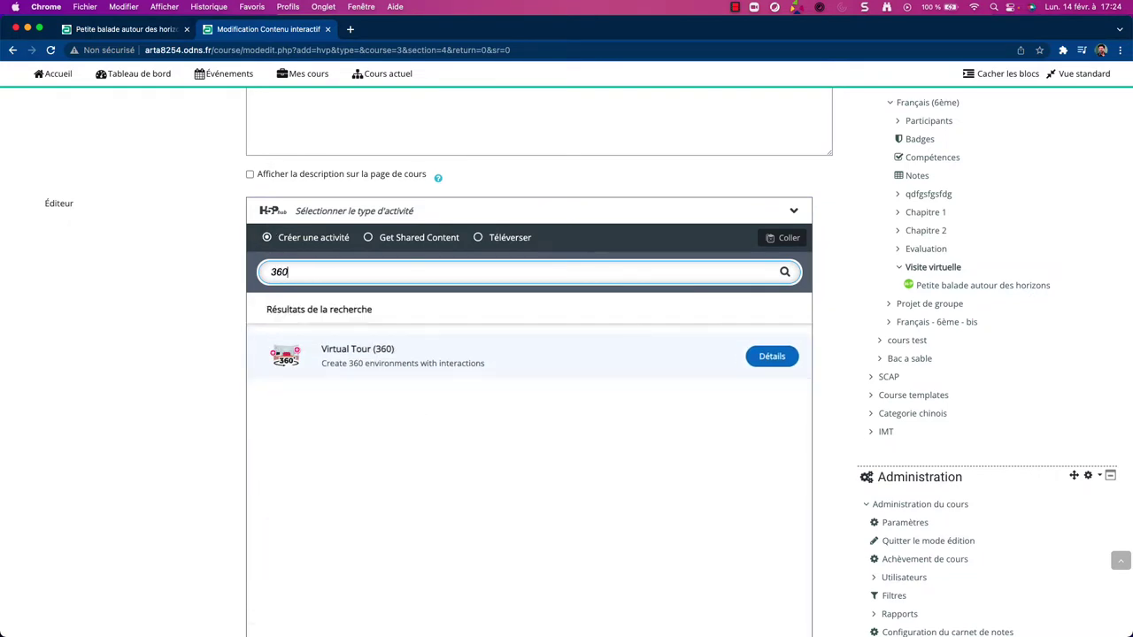
{"action": "left_click", "coordinate": [342, 359]}
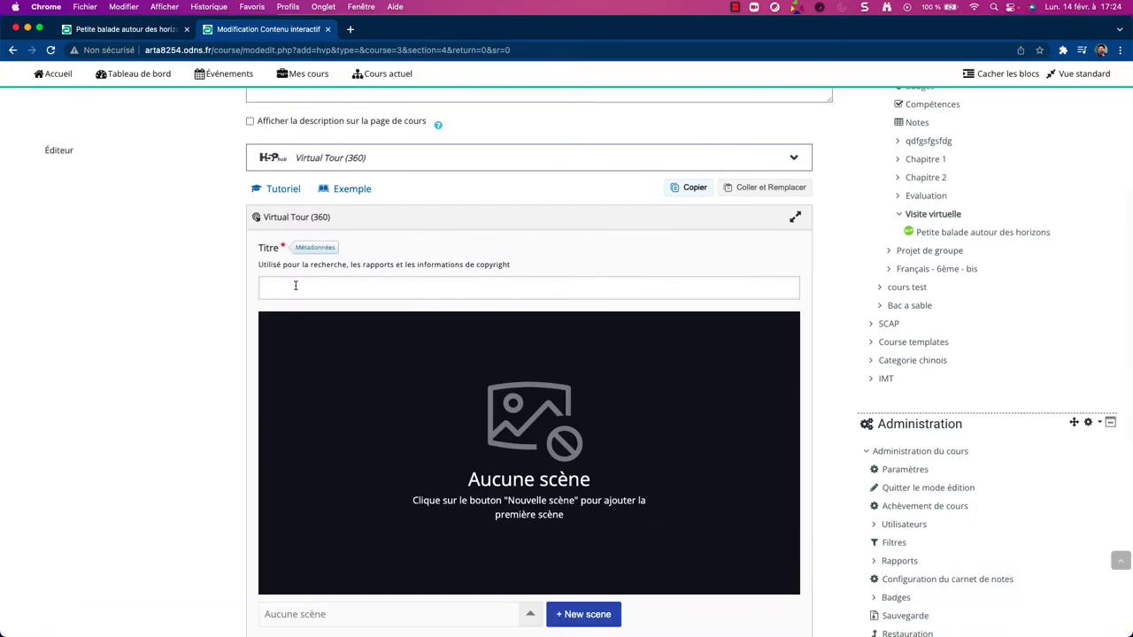
{"action": "left_click", "coordinate": [296, 284]}
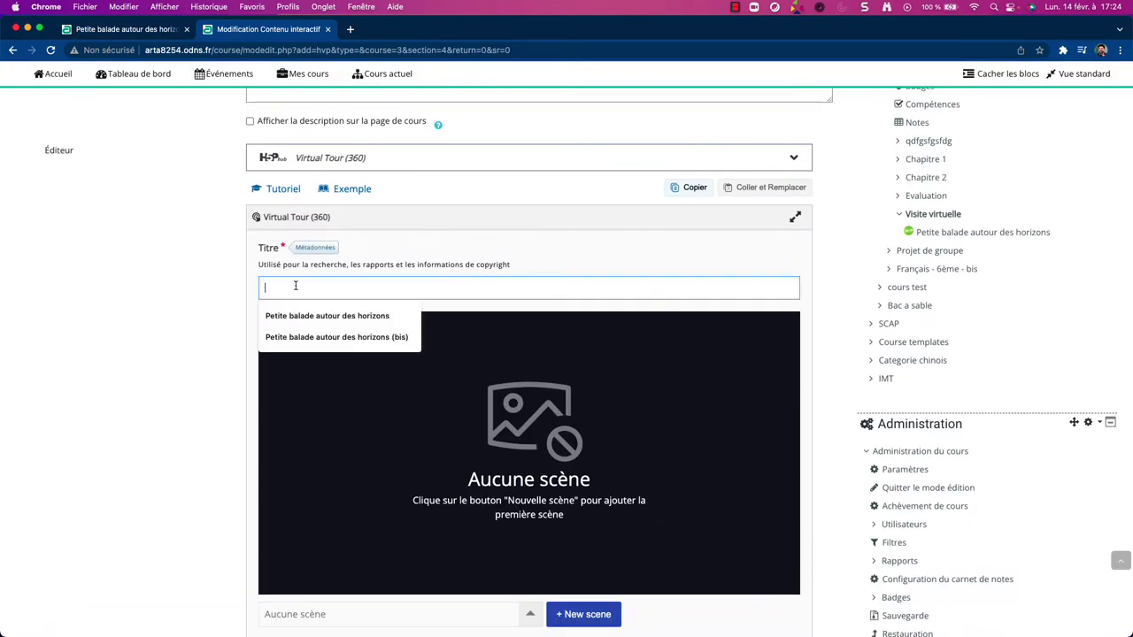
{"action": "left_click", "coordinate": [336, 316]}
Start a new 360° image scene and select #1_VisiteVirtuelle.JPG from the BaladeHorizons3Etapes 2 folder for its background.
{"action": "scroll", "coordinate": [186, 285], "scroll_direction": "down", "scroll_amount": 5}
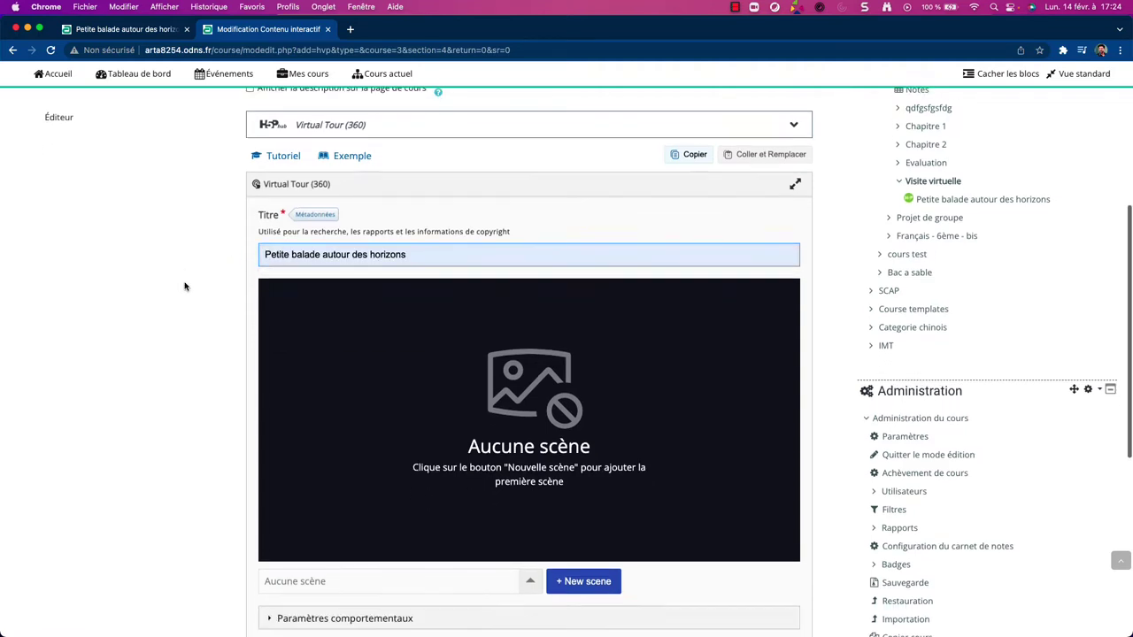
{"action": "scroll", "coordinate": [203, 402], "scroll_direction": "up", "scroll_amount": 1}
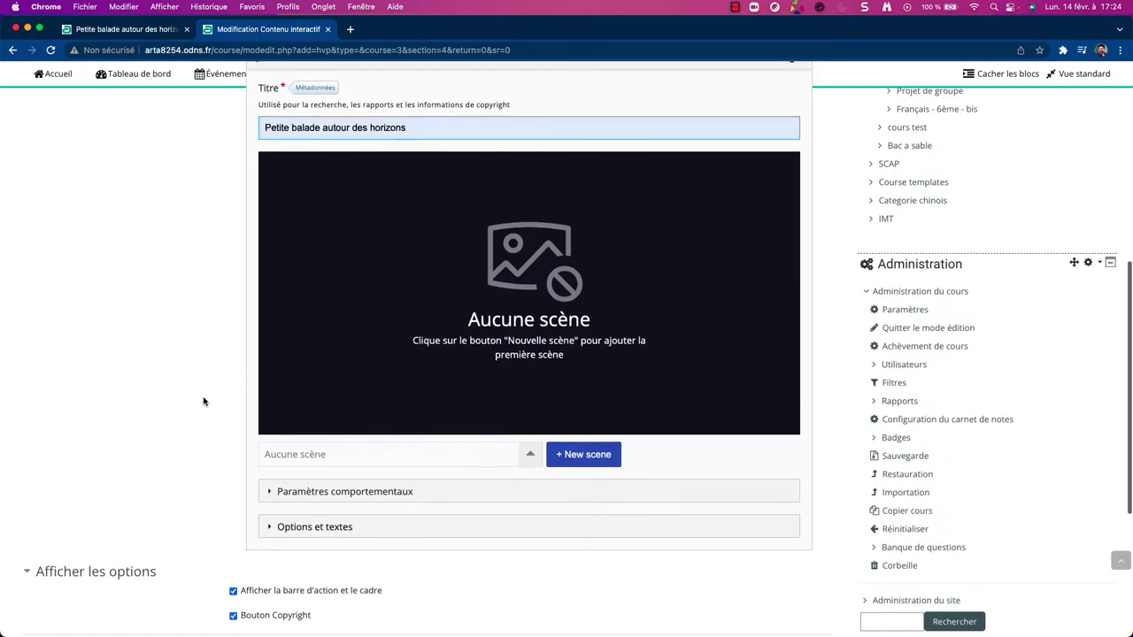
{"action": "scroll", "coordinate": [161, 366], "scroll_direction": "down", "scroll_amount": 4}
{"action": "scroll", "coordinate": [265, 465], "scroll_direction": "up", "scroll_amount": 4}
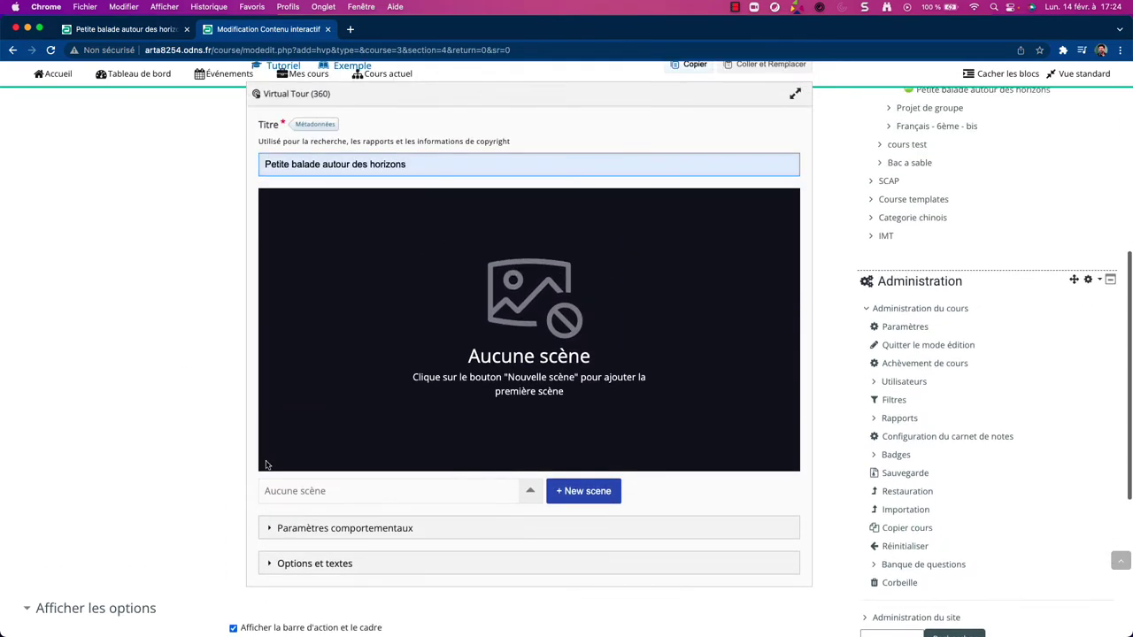
{"action": "scroll", "coordinate": [242, 392], "scroll_direction": "down", "scroll_amount": 2}
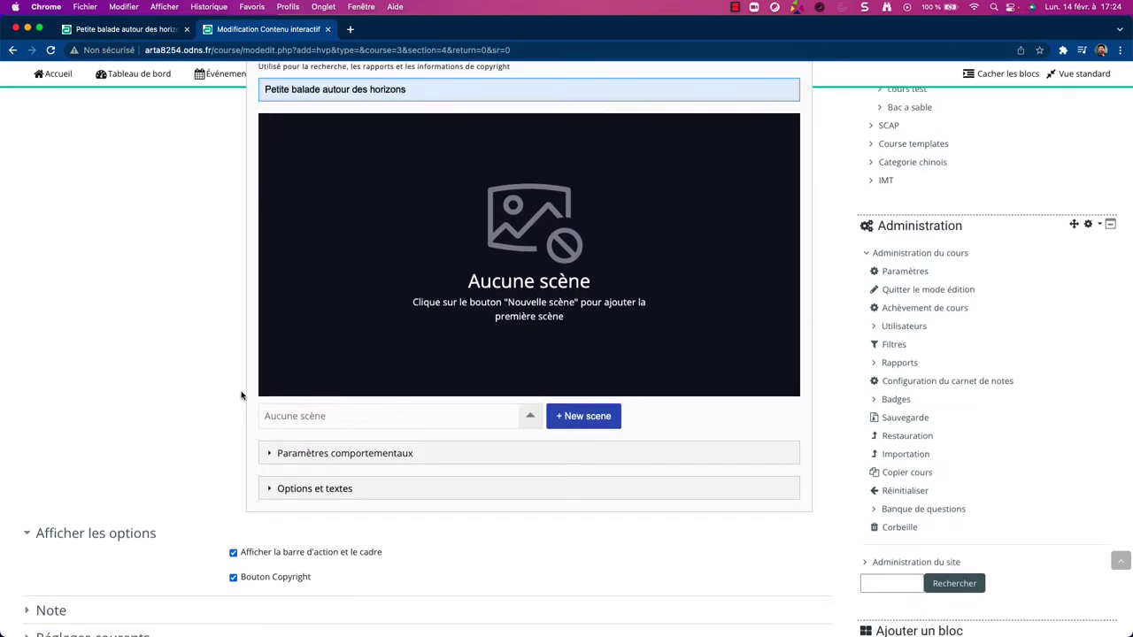
{"action": "left_click", "coordinate": [595, 416]}
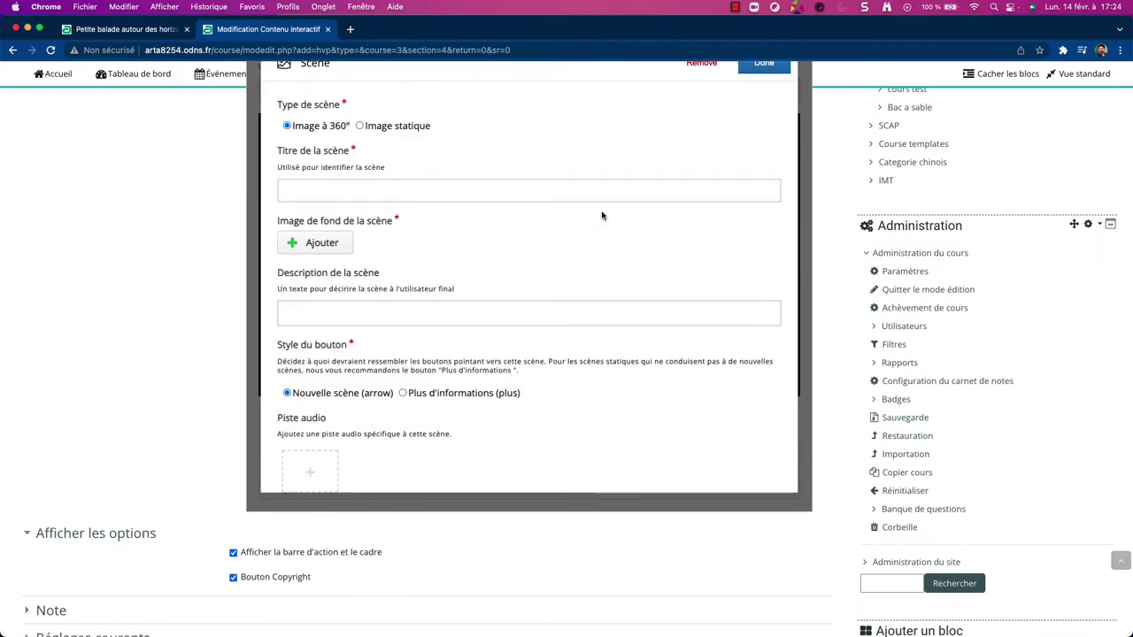
{"action": "scroll", "coordinate": [601, 215], "scroll_direction": "up", "scroll_amount": 2}
{"action": "left_click", "coordinate": [308, 303]}
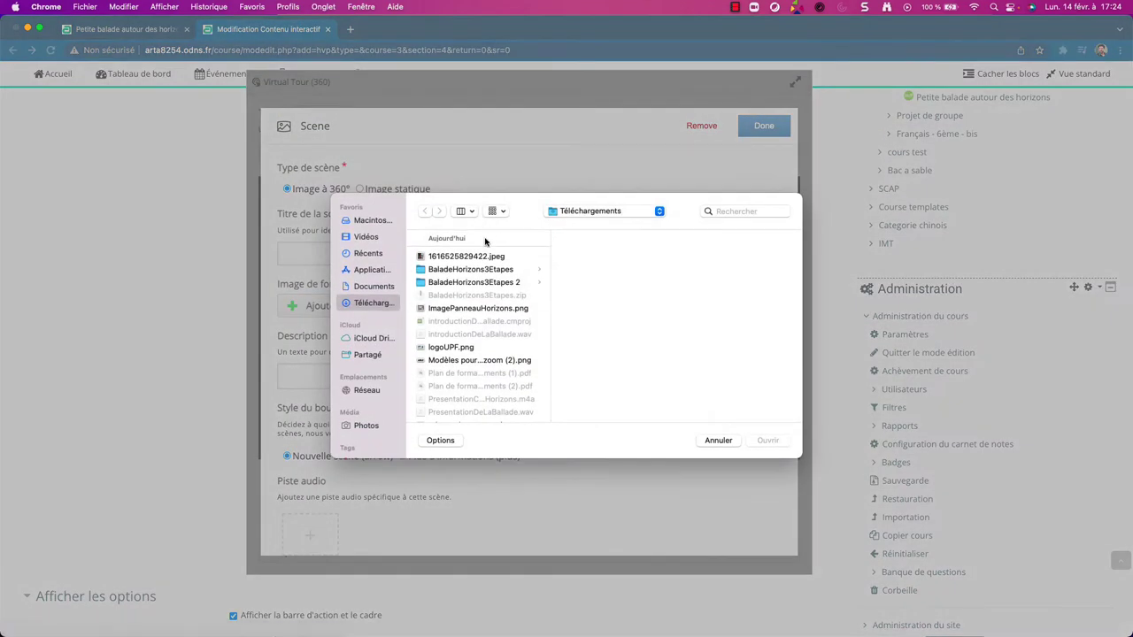
{"action": "left_click", "coordinate": [487, 281]}
{"action": "left_click", "coordinate": [609, 256]}
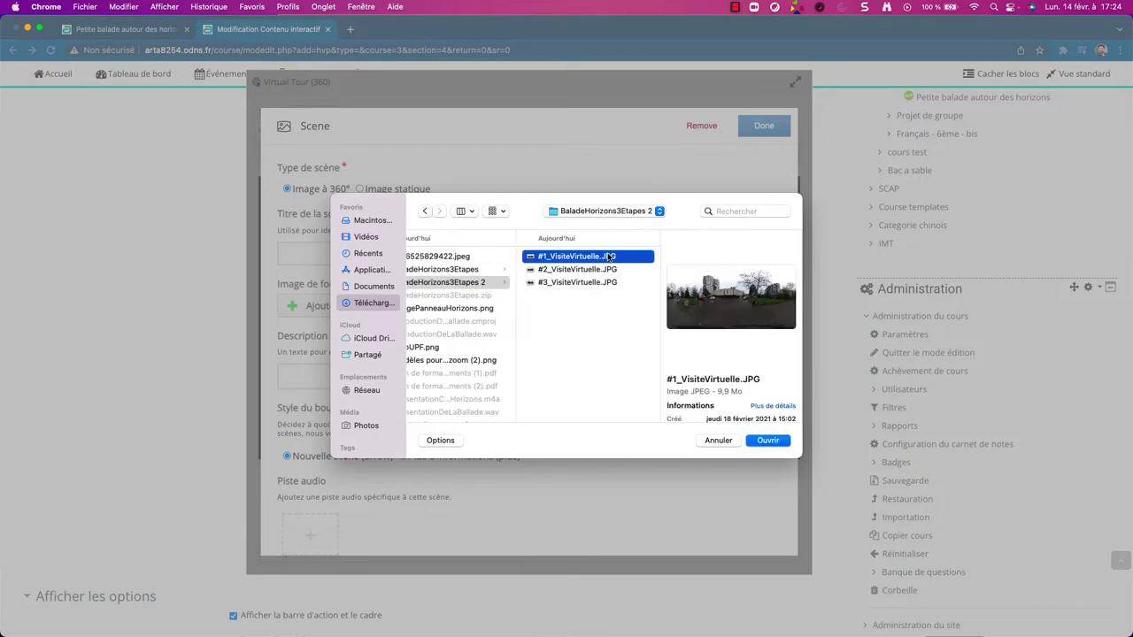
Preview the folder's panoramic photos at full size and upload #1_VisiteVirtuelle.JPG as the scene's background image.
{"action": "key", "text": "space"}
{"action": "key", "text": "Down"}
{"action": "key", "text": "Down"}
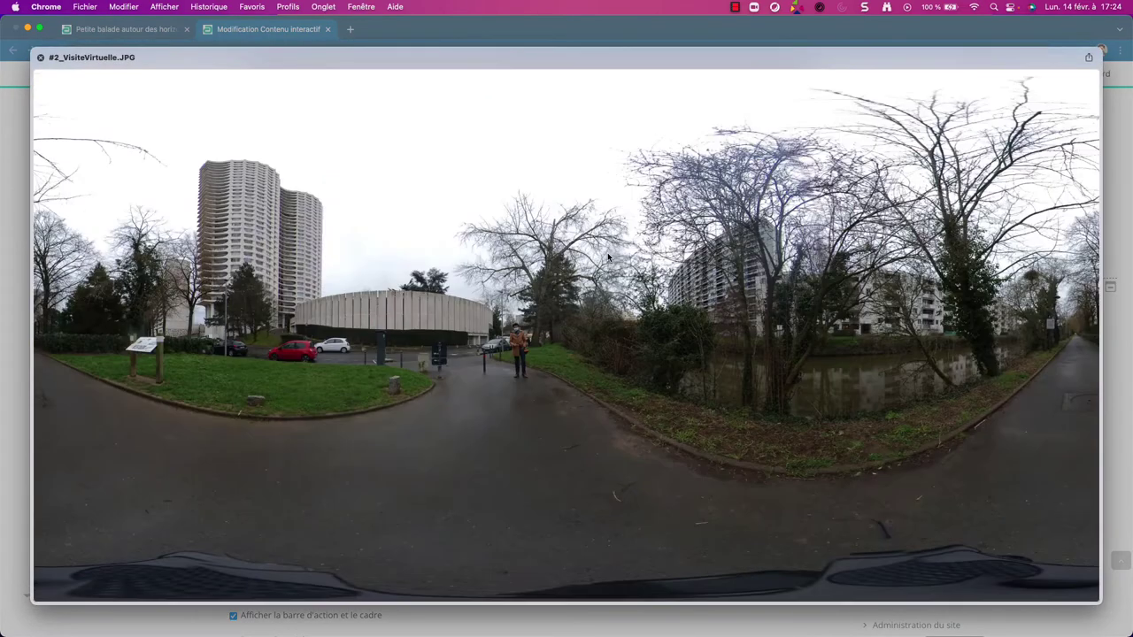
{"action": "key", "text": "Up"}
{"action": "key", "text": "Up"}
{"action": "key", "text": "space"}
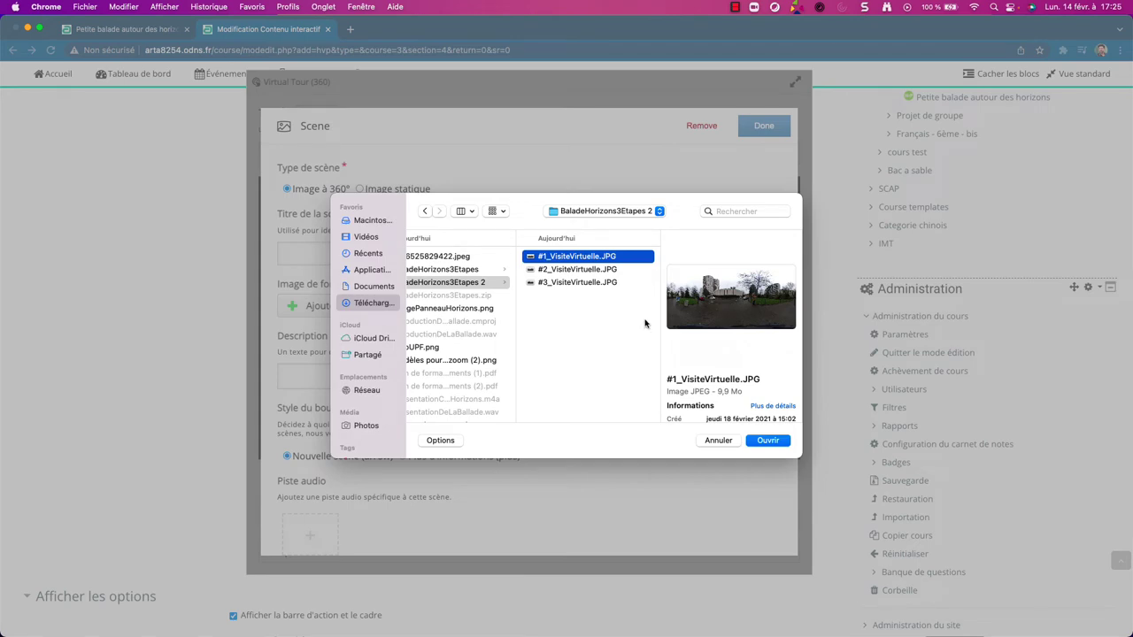
{"action": "left_click", "coordinate": [766, 440]}
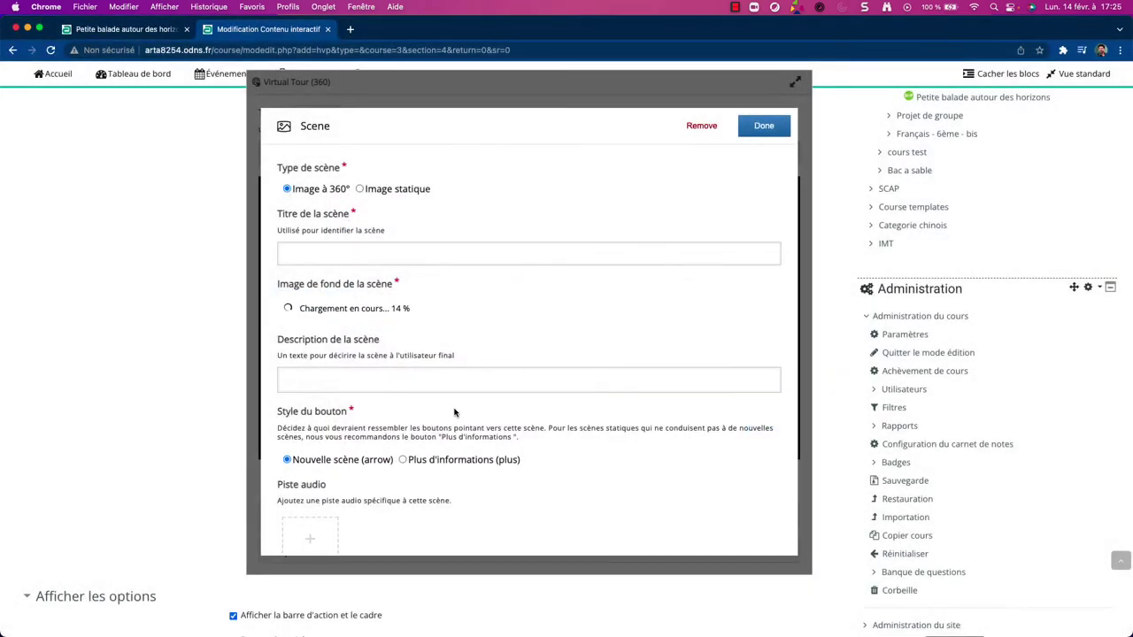
Title the scene "Etape 1" and enter the scene description "Début de notre ballade.".
{"action": "left_click", "coordinate": [324, 235]}
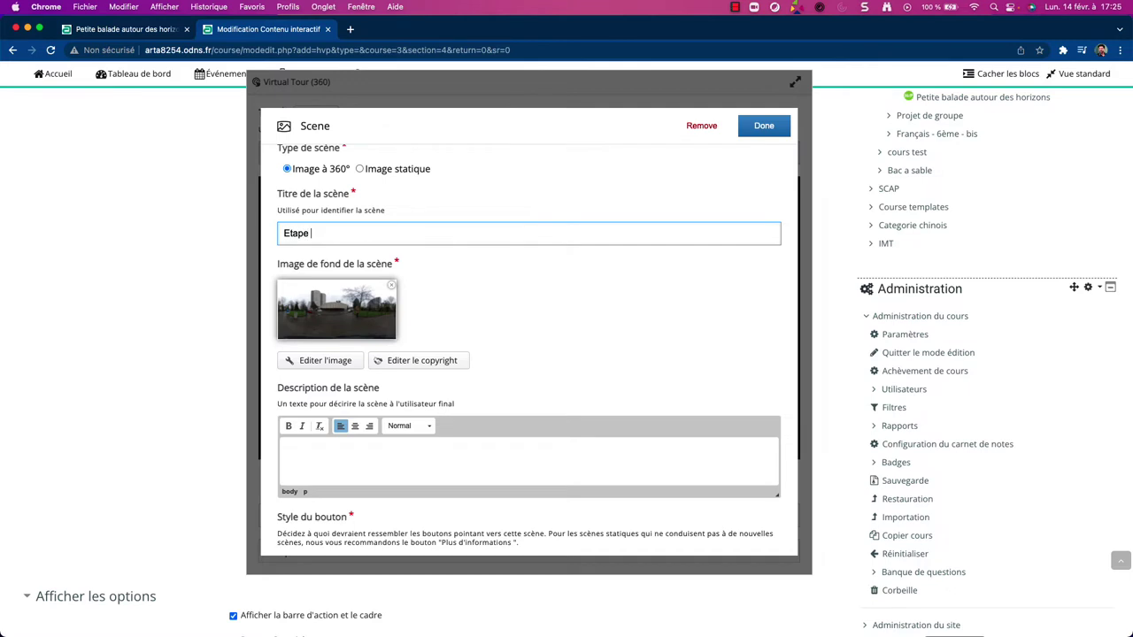
{"action": "scroll", "coordinate": [425, 354], "scroll_direction": "down", "scroll_amount": 3}
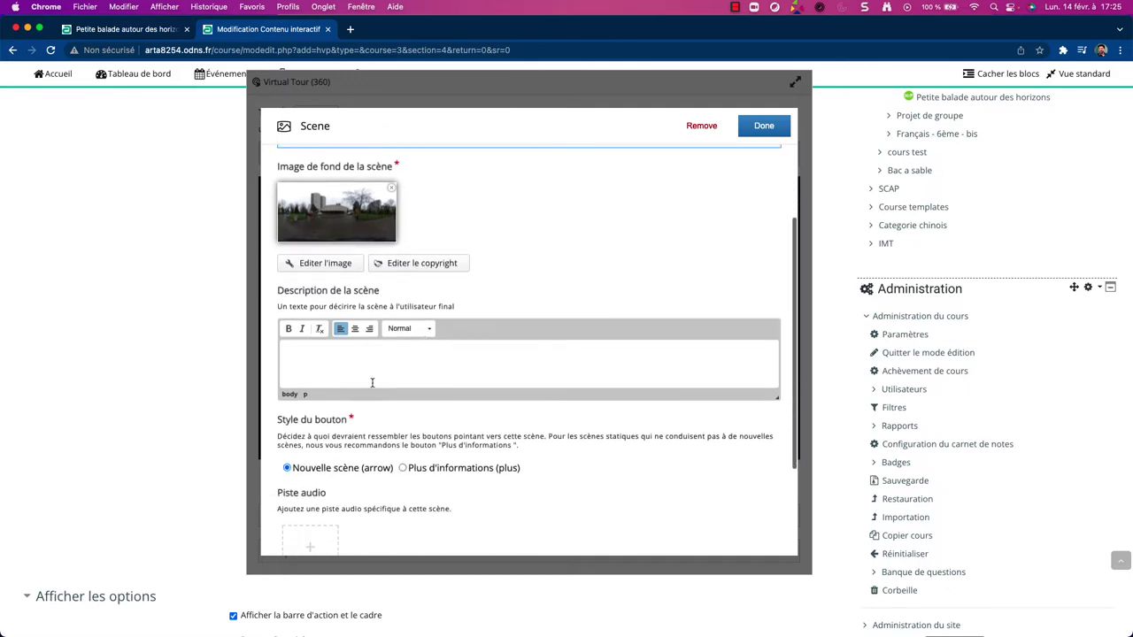
{"action": "left_click", "coordinate": [372, 382]}
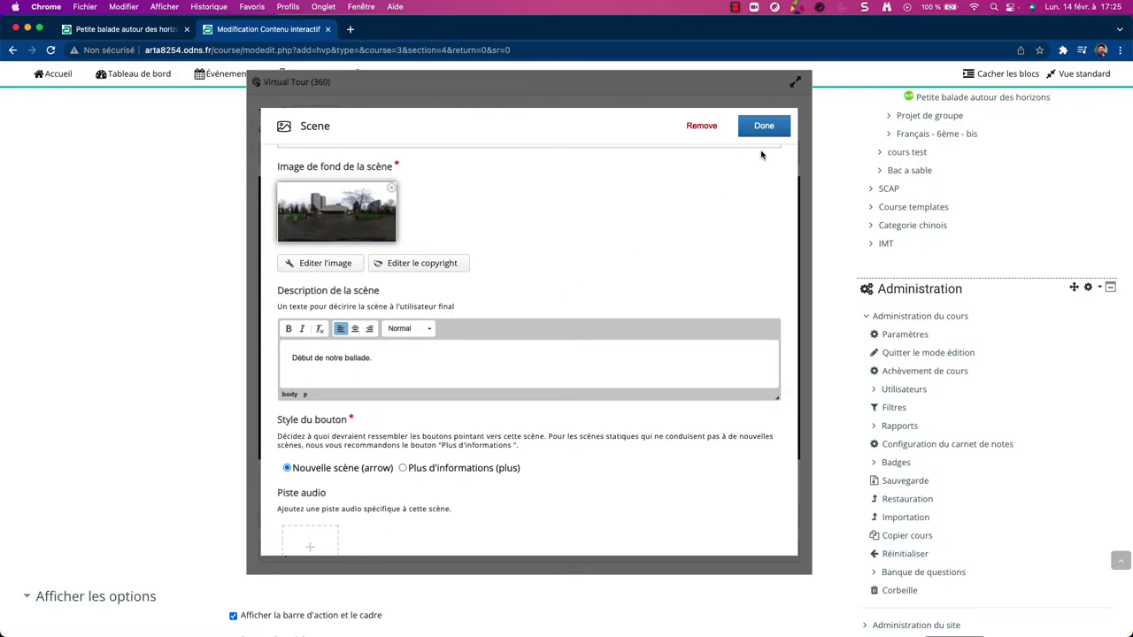
Check how the existing tour in the other browser tab displays its scene description, and return to the editor.
{"action": "left_click", "coordinate": [128, 31]}
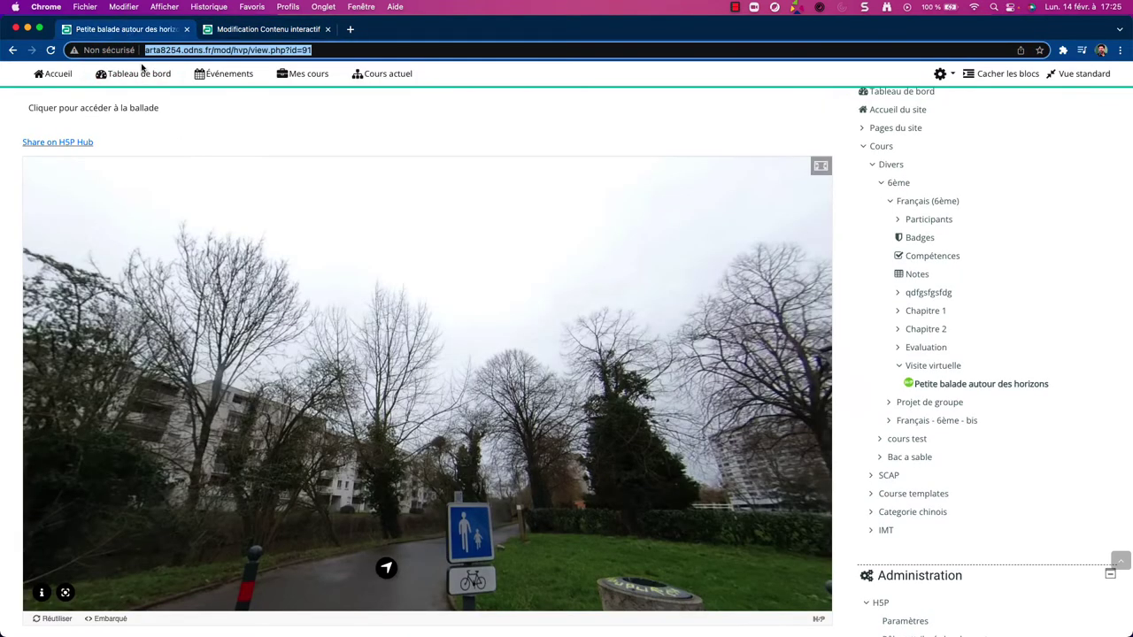
{"action": "scroll", "coordinate": [292, 486], "scroll_direction": "down", "scroll_amount": 3}
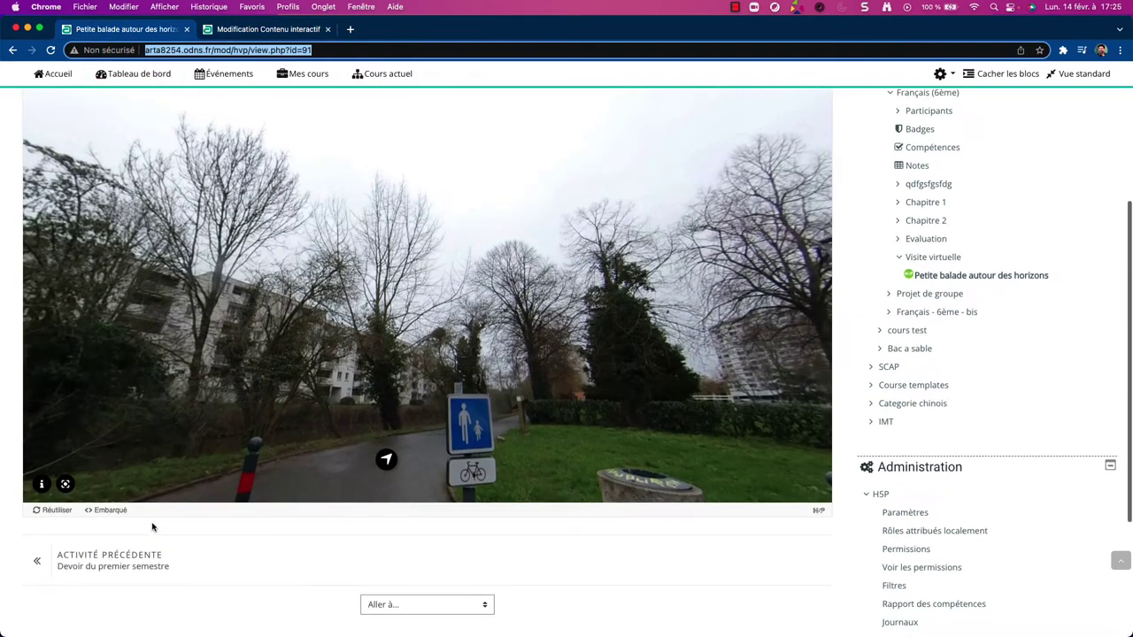
{"action": "left_click", "coordinate": [41, 485]}
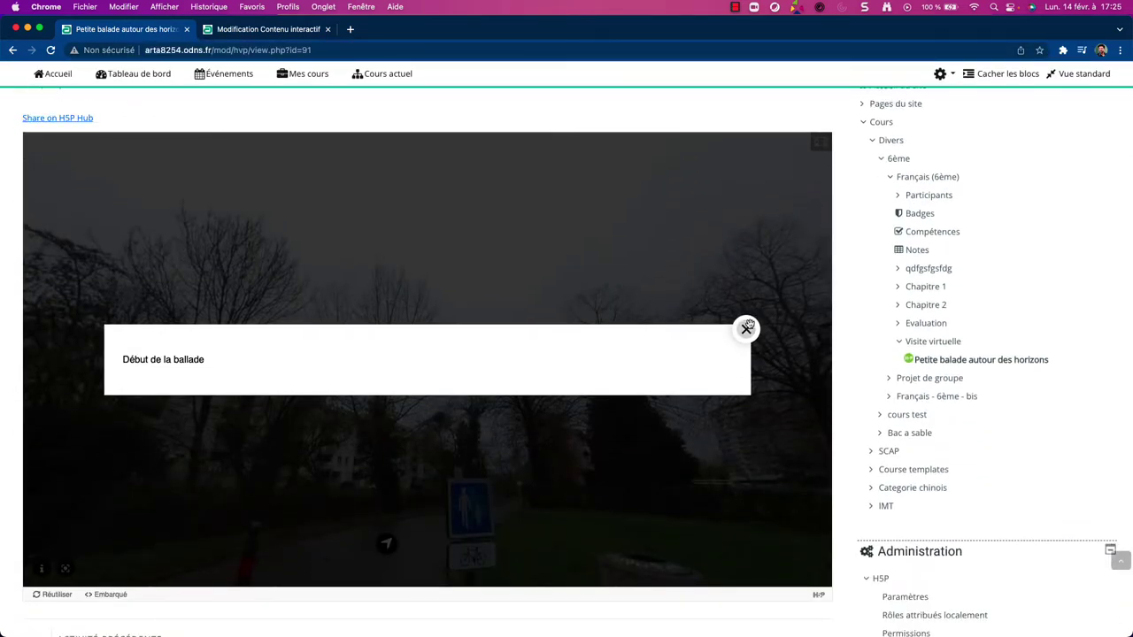
{"action": "left_click", "coordinate": [746, 329]}
{"action": "left_click", "coordinate": [239, 29]}
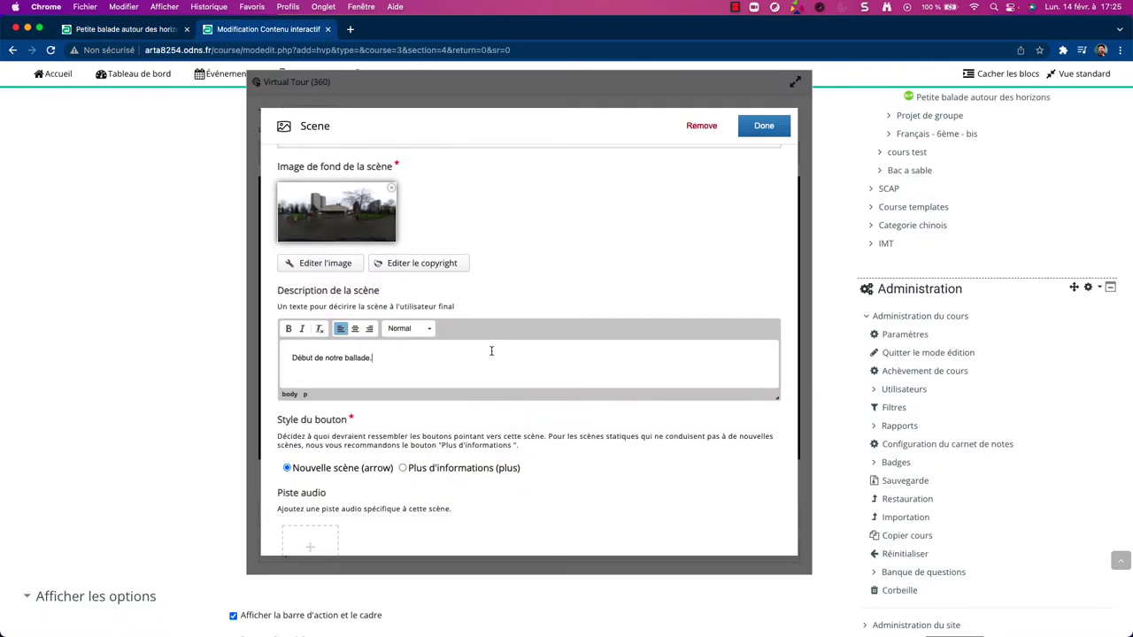
Save the Etape 1 scene and start a new 360° image scene titled "Etape 2".
{"action": "left_click", "coordinate": [764, 126]}
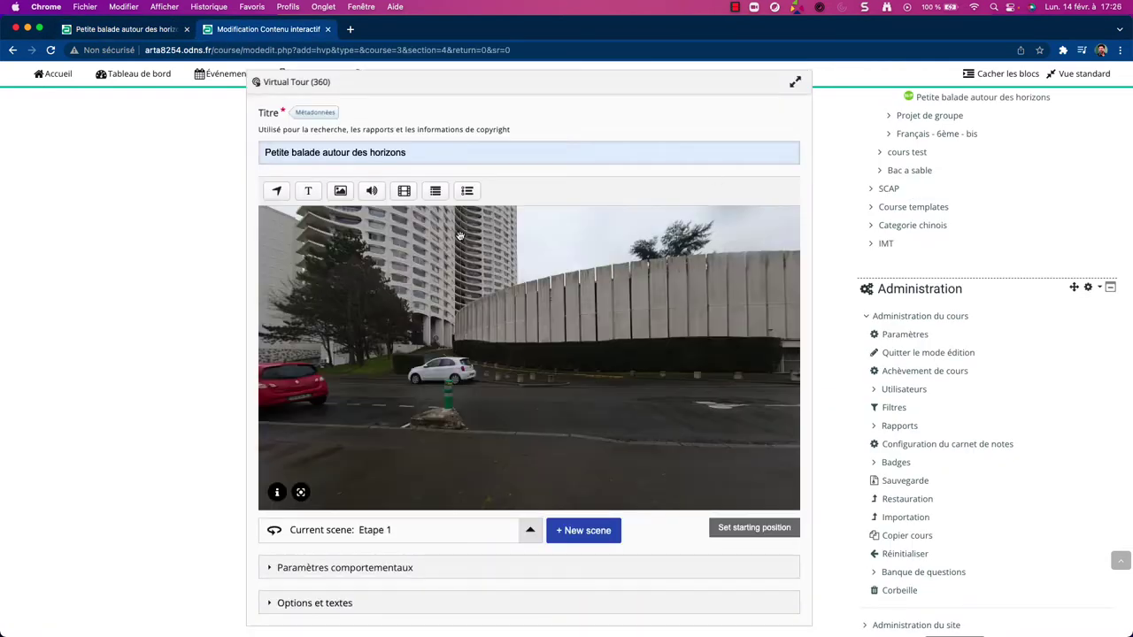
{"action": "scroll", "coordinate": [531, 372], "scroll_direction": "down", "scroll_amount": 3}
{"action": "left_click", "coordinate": [576, 372]}
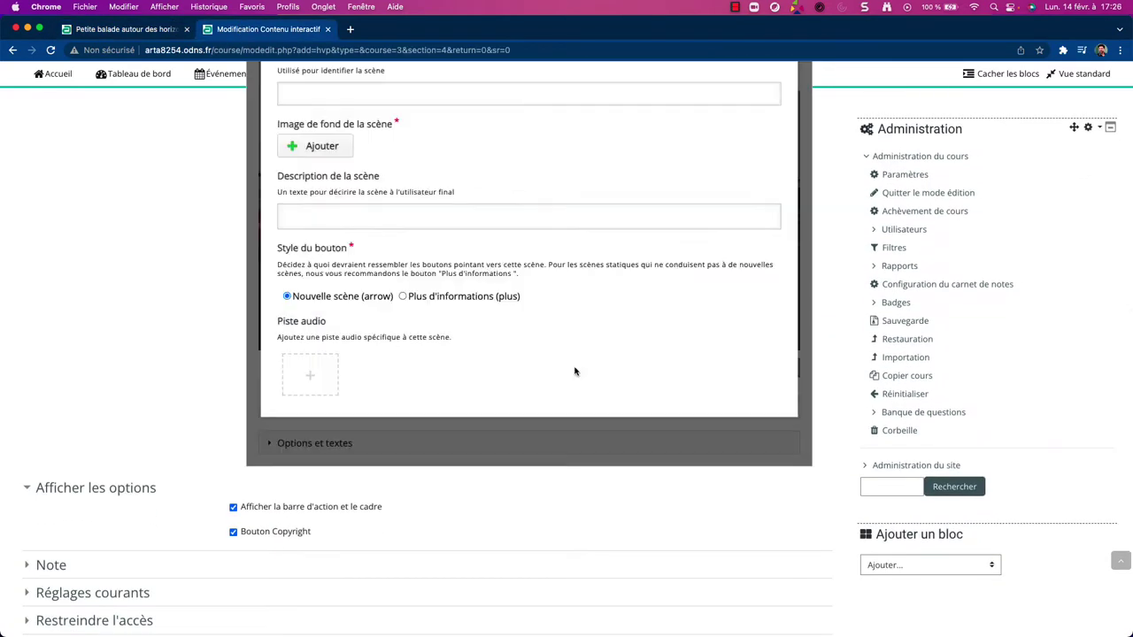
{"action": "scroll", "coordinate": [316, 271], "scroll_direction": "up", "scroll_amount": 4}
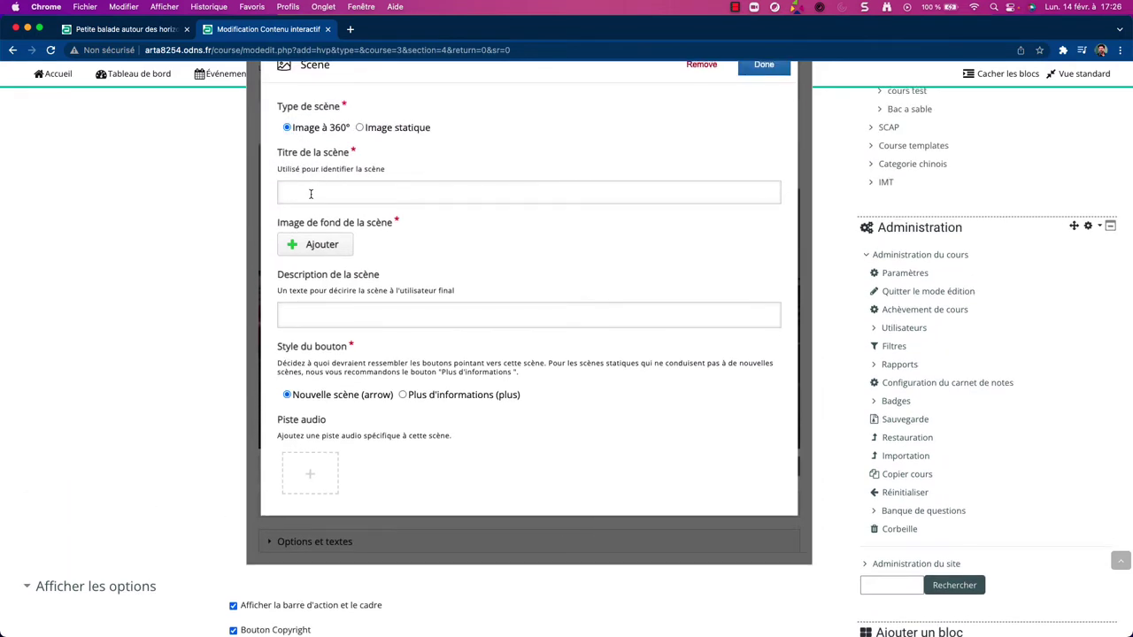
{"action": "left_click", "coordinate": [312, 275]}
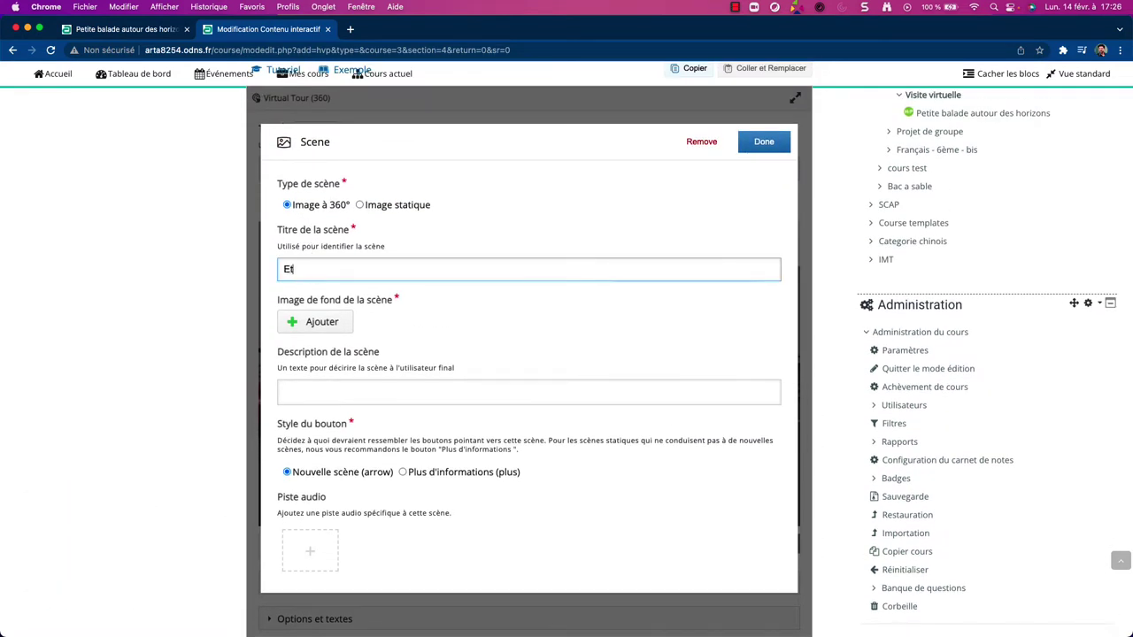
Upload #2_VisiteVirtuelle.JPG as the background image of Etape 2 and save the scene.
{"action": "left_click", "coordinate": [310, 322]}
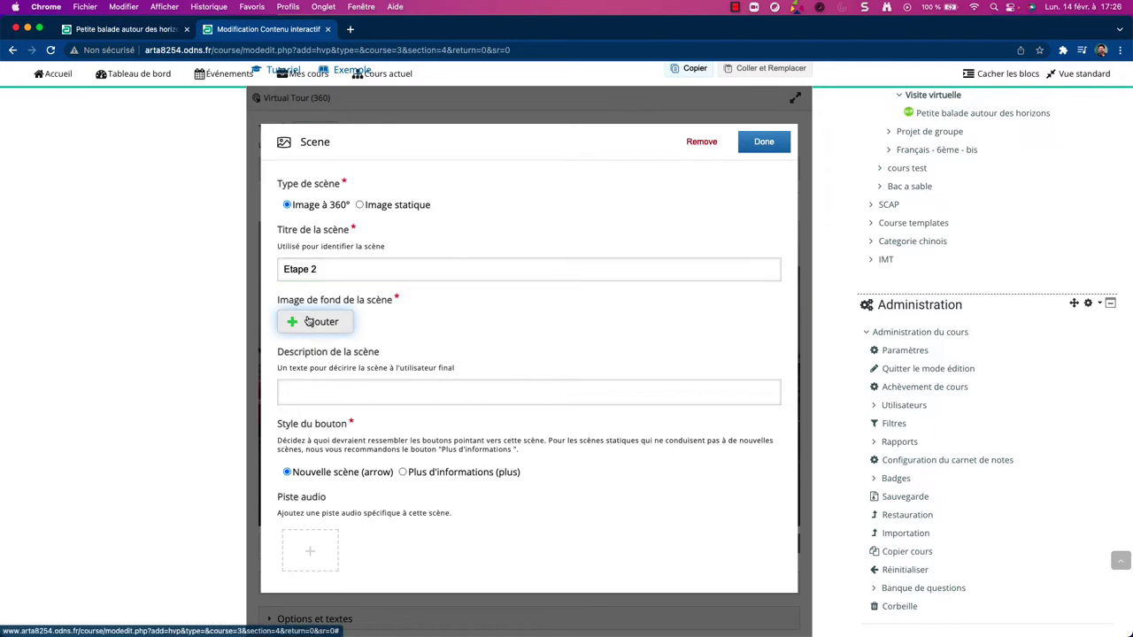
{"action": "left_click", "coordinate": [485, 268]}
{"action": "double_click", "coordinate": [486, 268]}
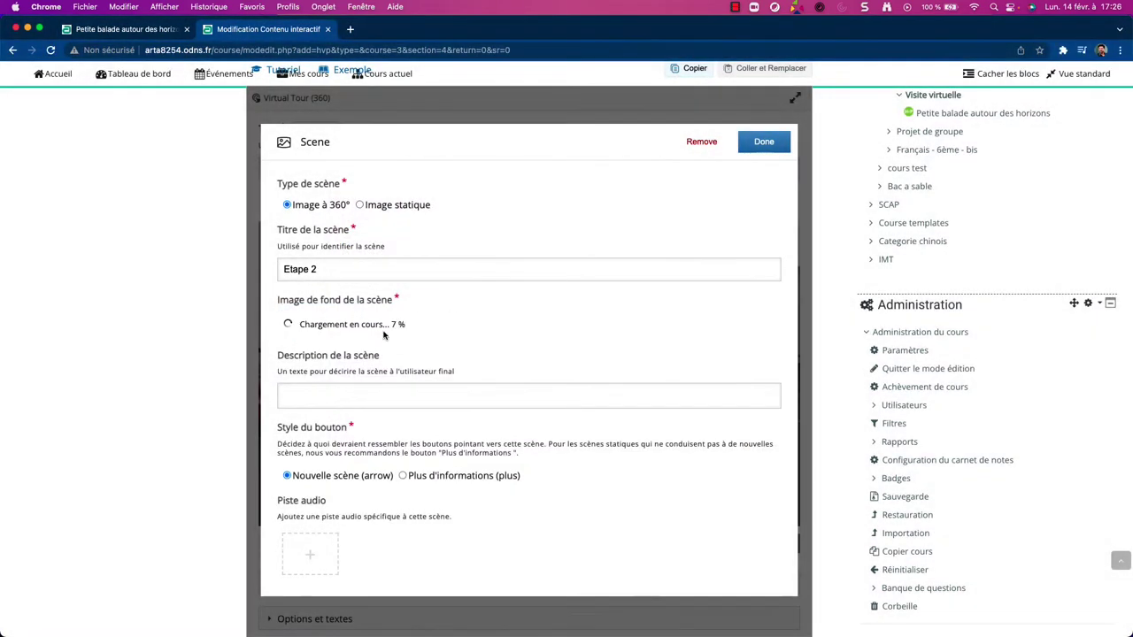
{"action": "scroll", "coordinate": [367, 372], "scroll_direction": "down", "scroll_amount": 2}
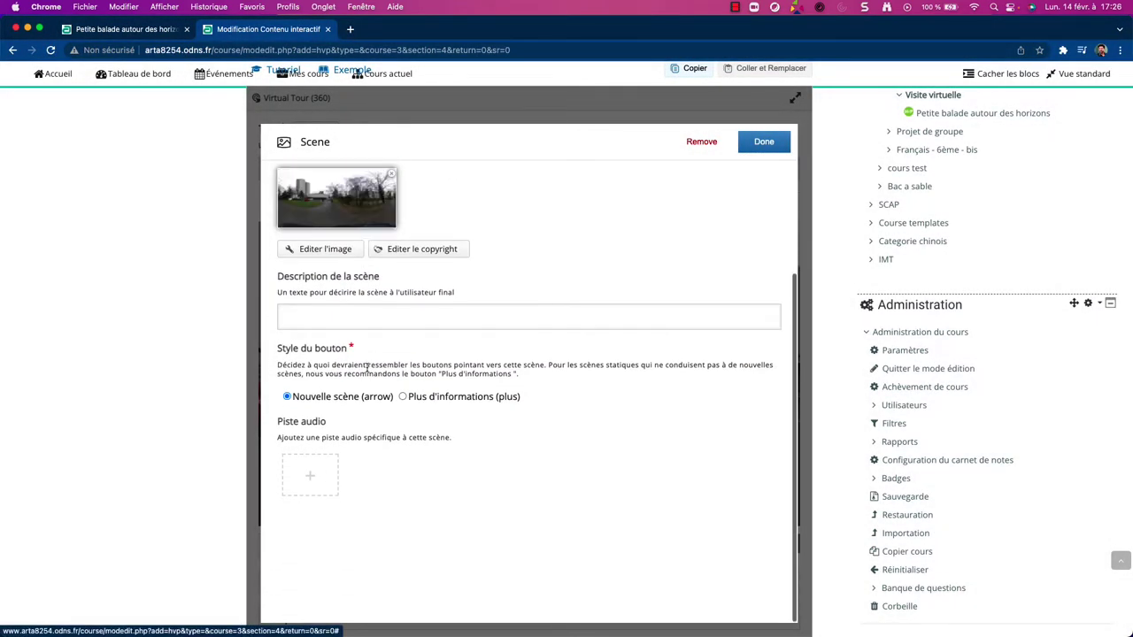
{"action": "left_click", "coordinate": [766, 143]}
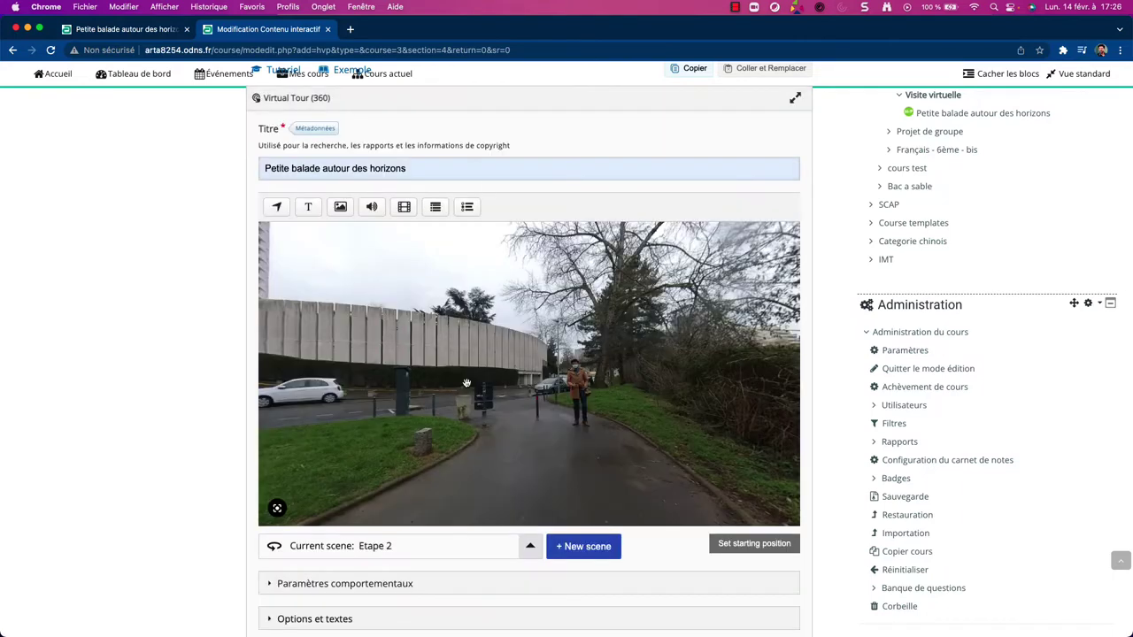
Start a third 360° scene and upload #3_VisiteVirtuelle.JPG as its background image.
{"action": "scroll", "coordinate": [531, 372], "scroll_direction": "down", "scroll_amount": 3}
{"action": "left_click", "coordinate": [582, 393]}
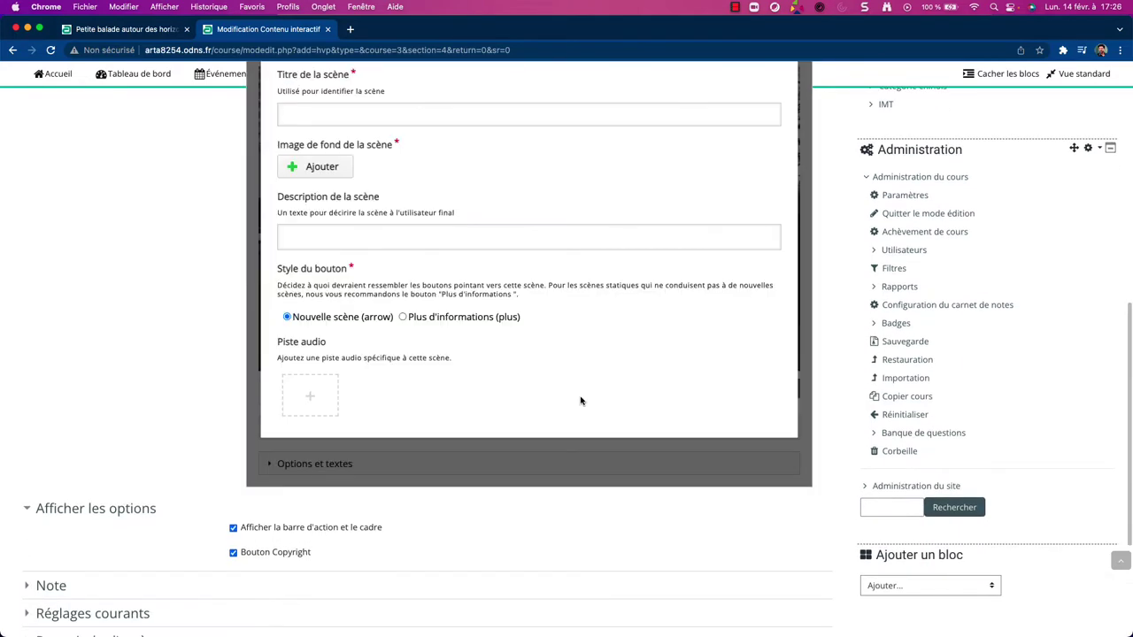
{"action": "left_click", "coordinate": [311, 167]}
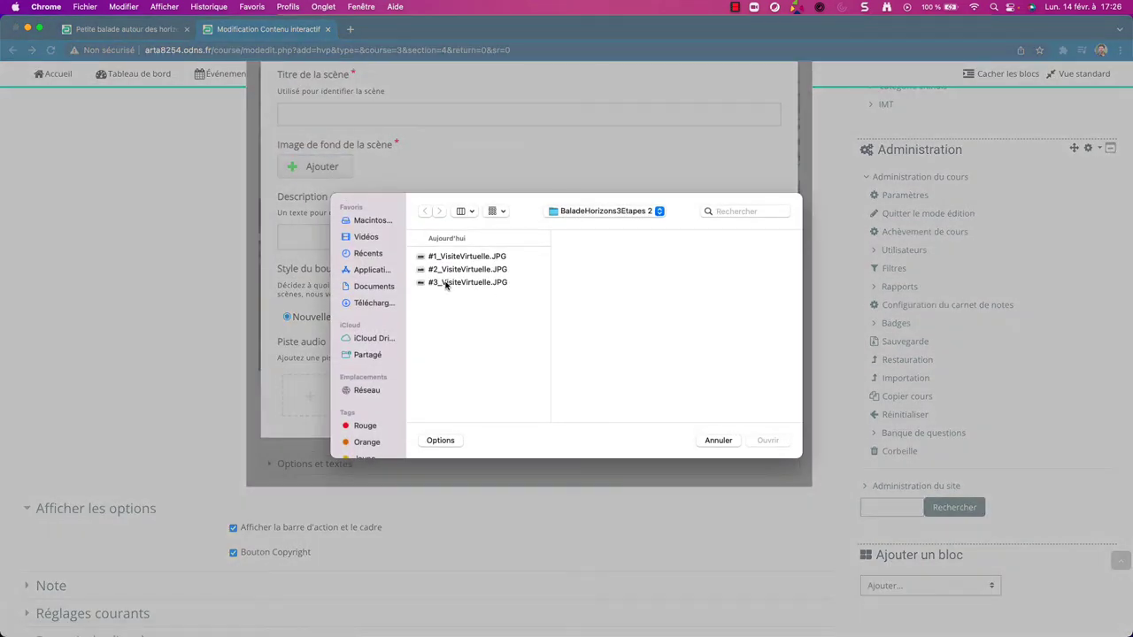
{"action": "left_click", "coordinate": [445, 282]}
{"action": "left_click", "coordinate": [767, 440]}
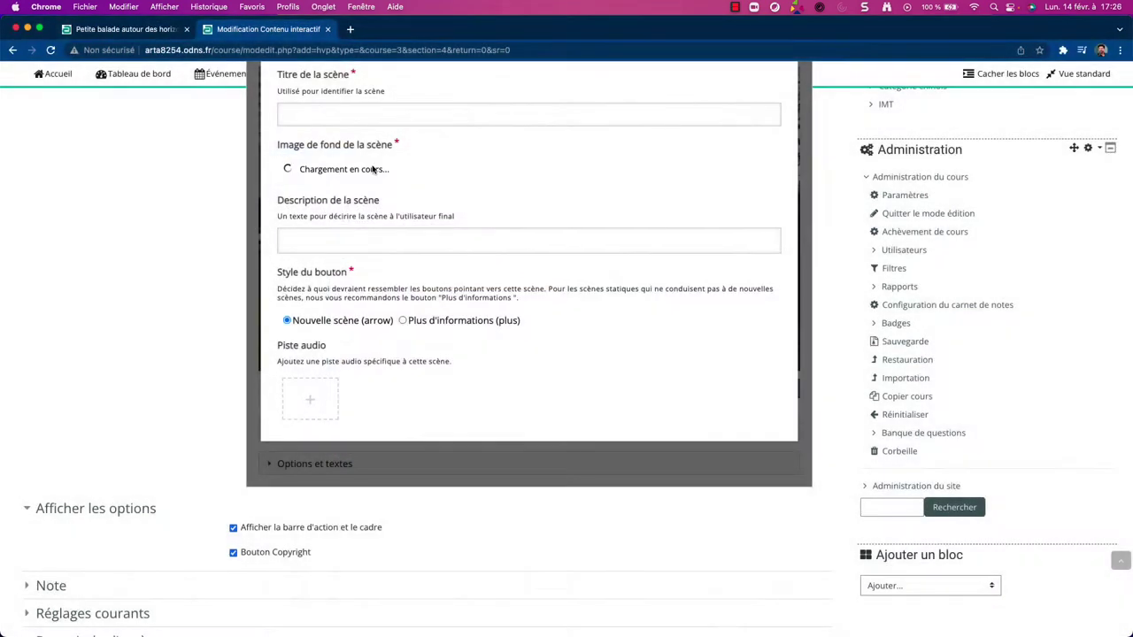
Title the new scene "Etape finale" and save it with the default button style.
{"action": "left_click", "coordinate": [337, 113]}
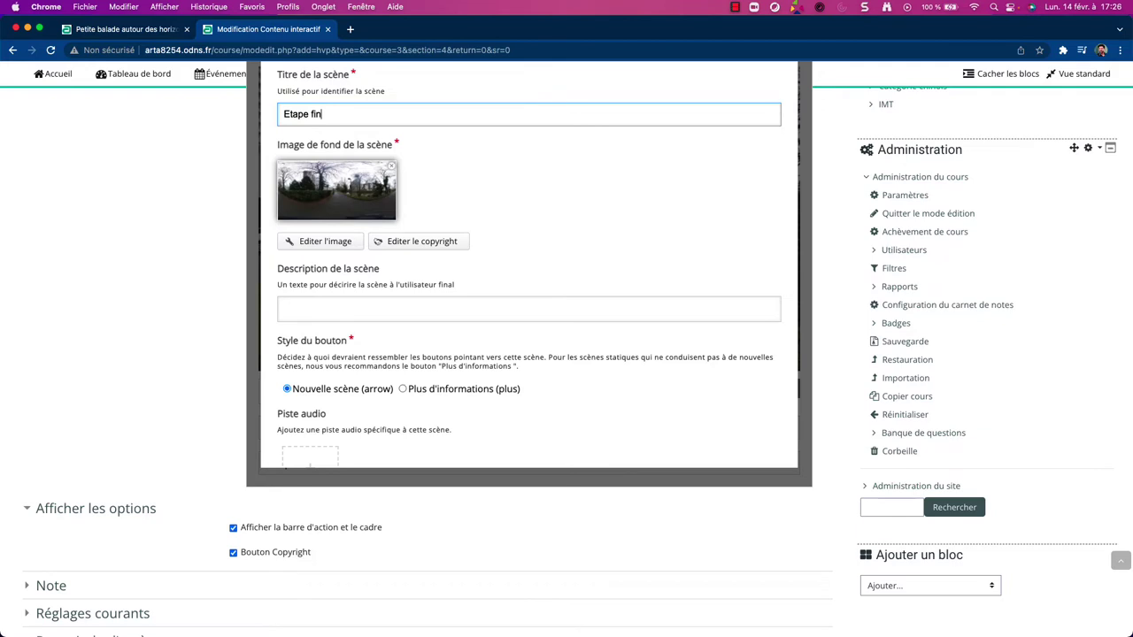
{"action": "scroll", "coordinate": [390, 284], "scroll_direction": "down", "scroll_amount": 3}
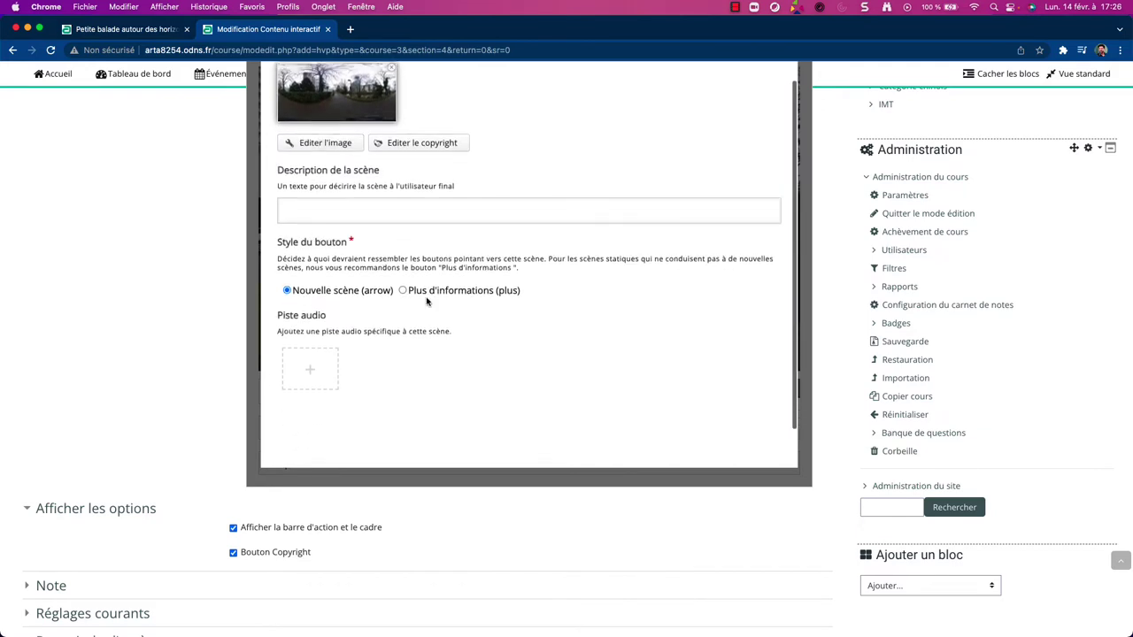
{"action": "scroll", "coordinate": [426, 221], "scroll_direction": "down", "scroll_amount": 2}
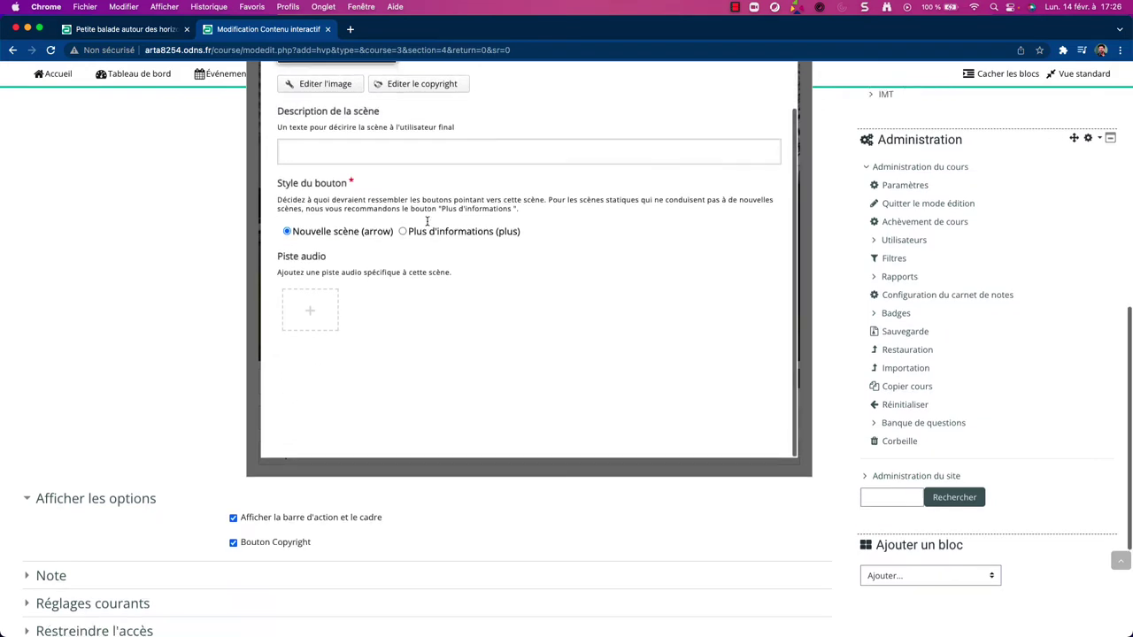
{"action": "scroll", "coordinate": [616, 132], "scroll_direction": "up", "scroll_amount": 5}
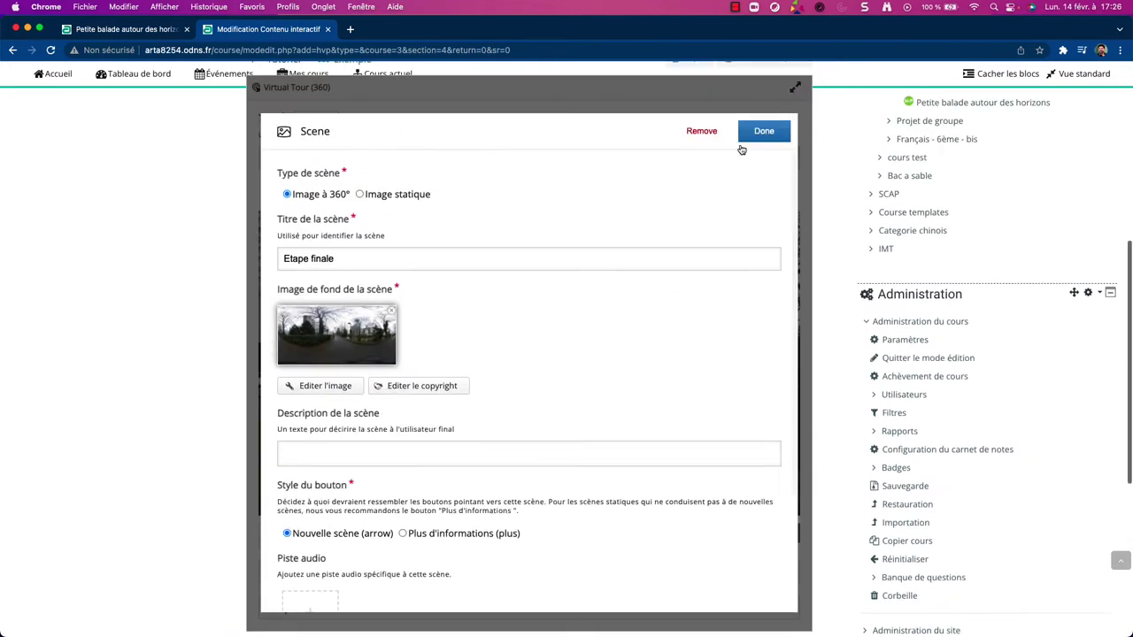
{"action": "left_click", "coordinate": [759, 151]}
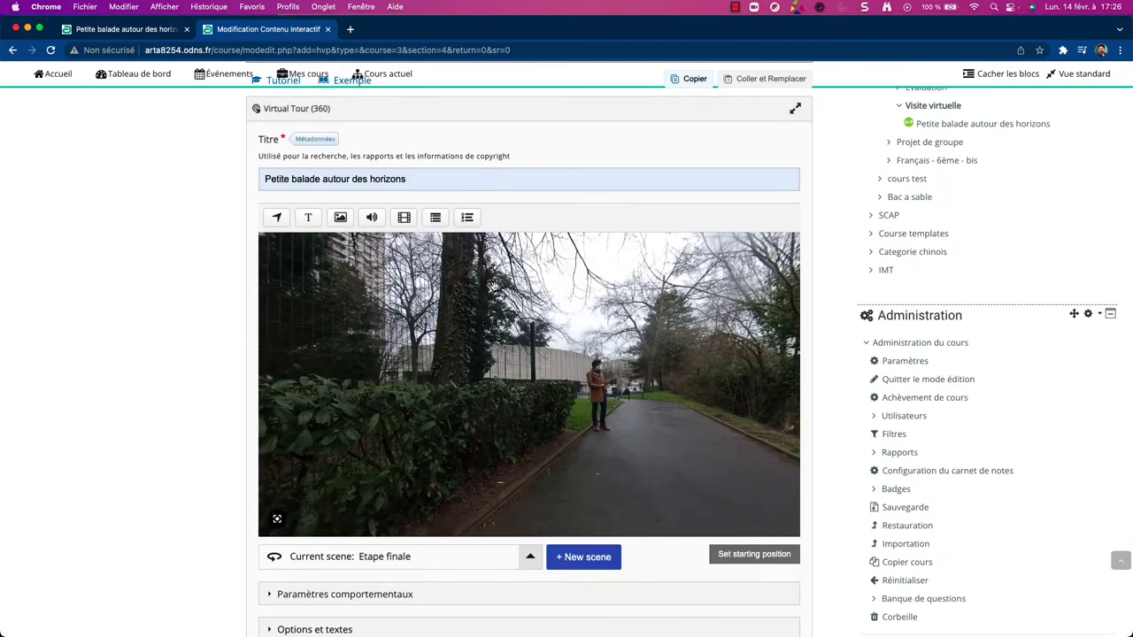
Check the opening view of the existing tour in the other browser tab and look around it, and return to the editor.
{"action": "left_click", "coordinate": [129, 31]}
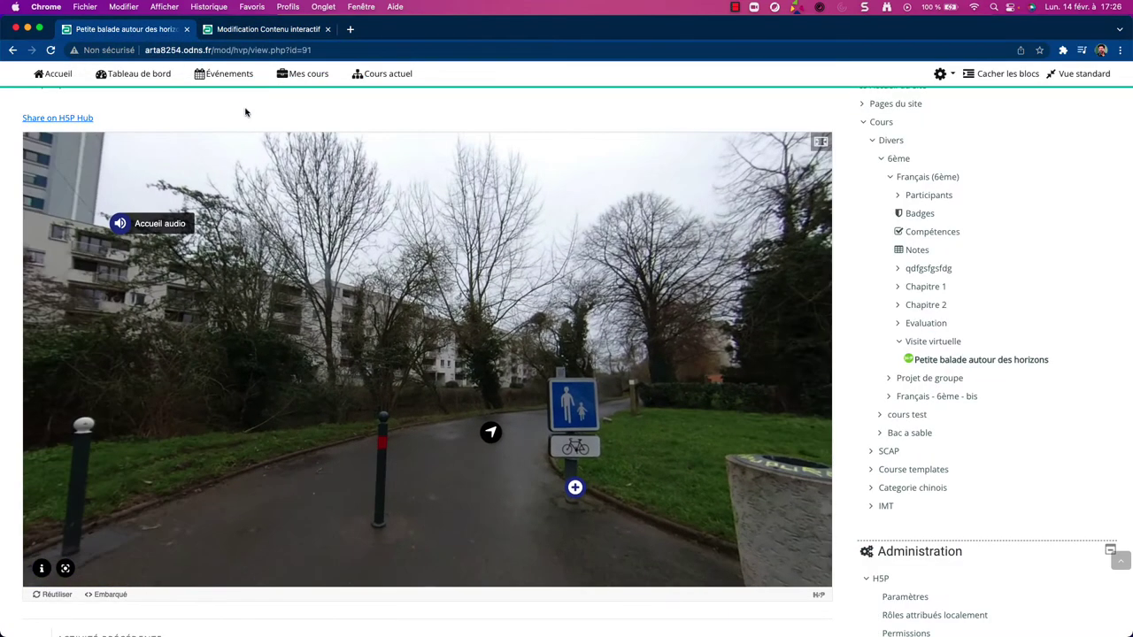
{"action": "left_click", "coordinate": [247, 48]}
{"action": "key", "text": "Return"}
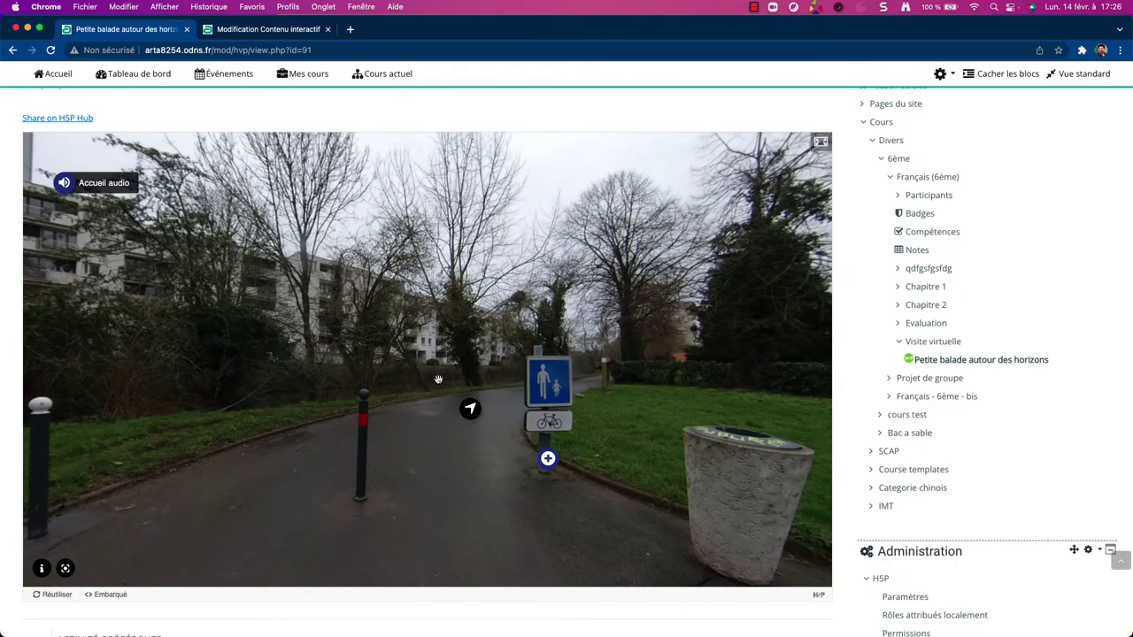
{"action": "left_click_drag", "start_coordinate": [694, 321], "coordinate": [392, 345]}
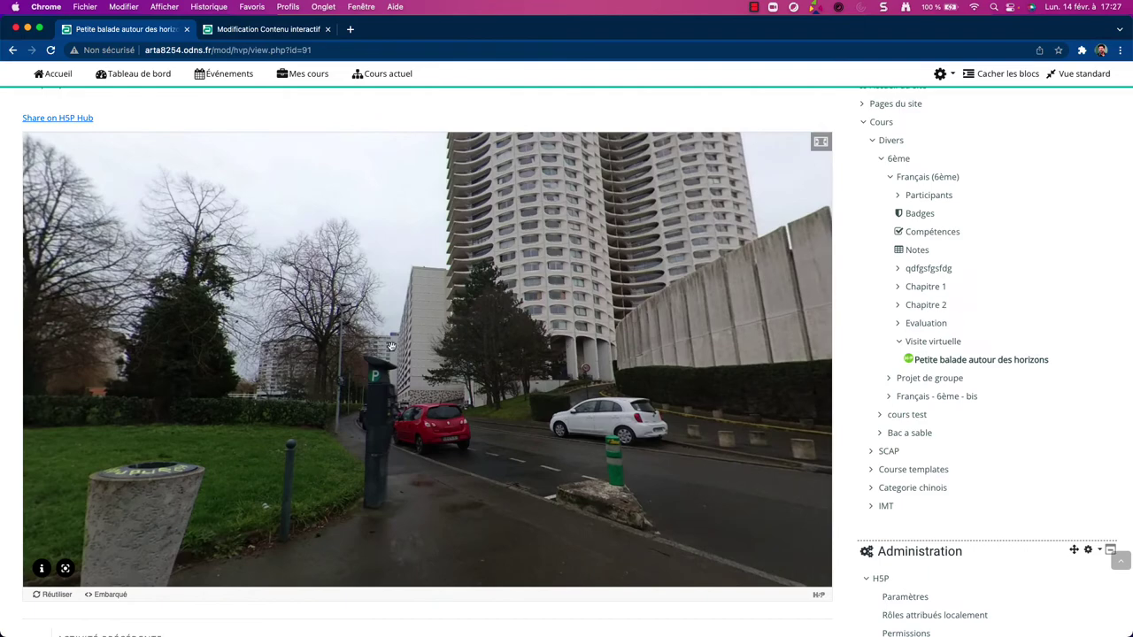
{"action": "left_click", "coordinate": [271, 33]}
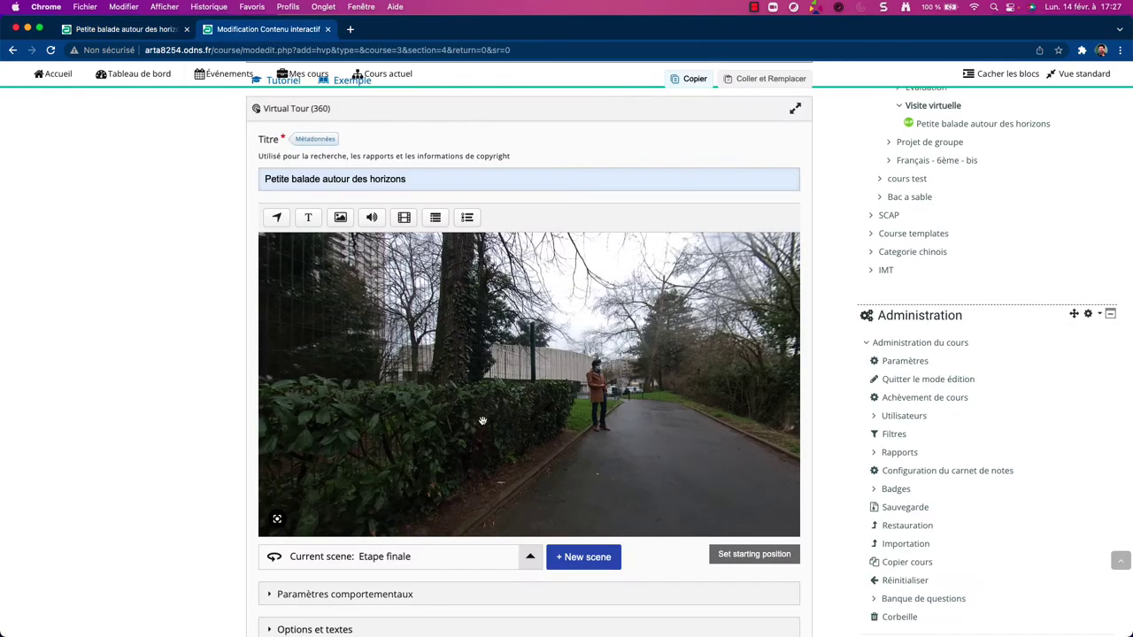
Switch to the Etape 1 scene and set its starting position facing the path with the blue pedestrian sign.
{"action": "left_click_drag", "start_coordinate": [593, 413], "coordinate": [496, 425]}
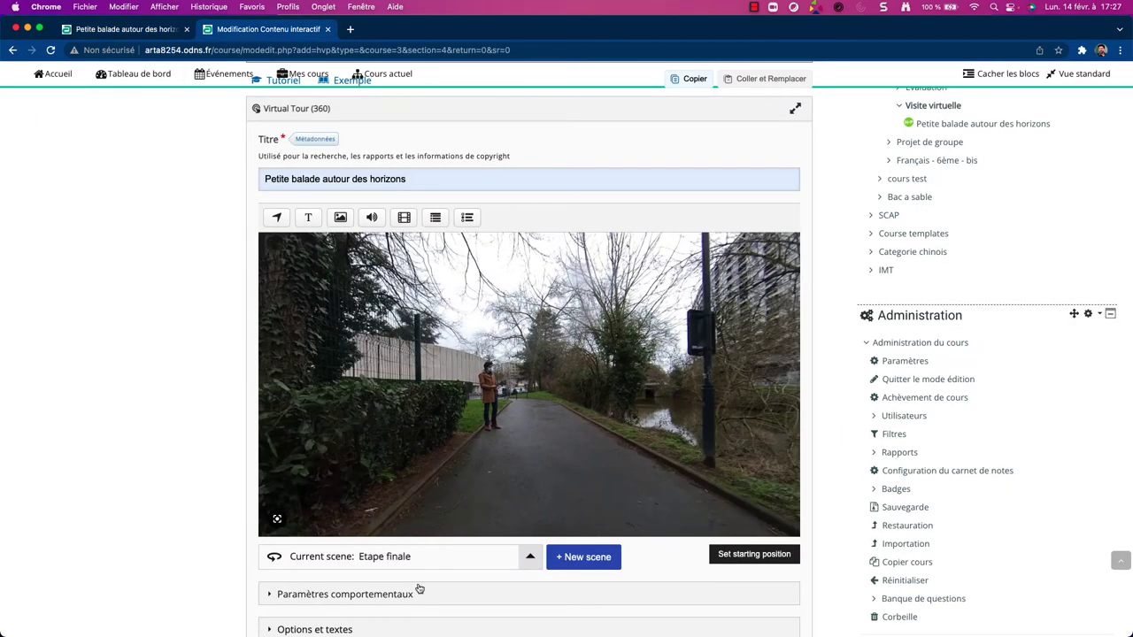
{"action": "scroll", "coordinate": [429, 578], "scroll_direction": "down", "scroll_amount": 2}
{"action": "left_click", "coordinate": [396, 482]}
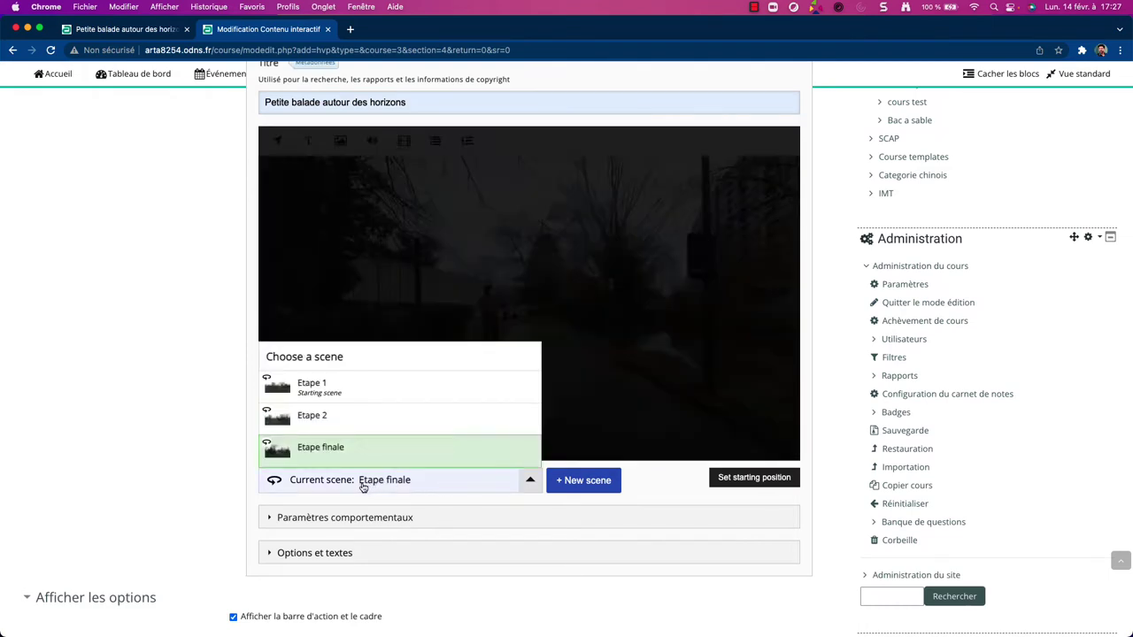
{"action": "left_click", "coordinate": [311, 384]}
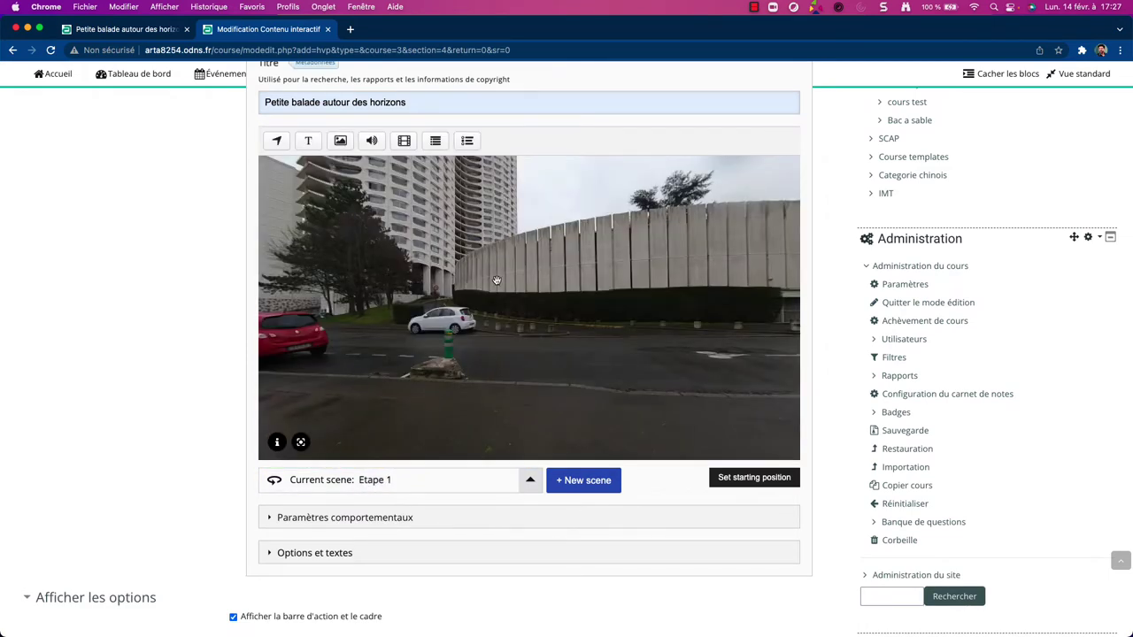
{"action": "left_click_drag", "start_coordinate": [641, 299], "coordinate": [768, 319]}
{"action": "left_click_drag", "start_coordinate": [585, 282], "coordinate": [697, 255]}
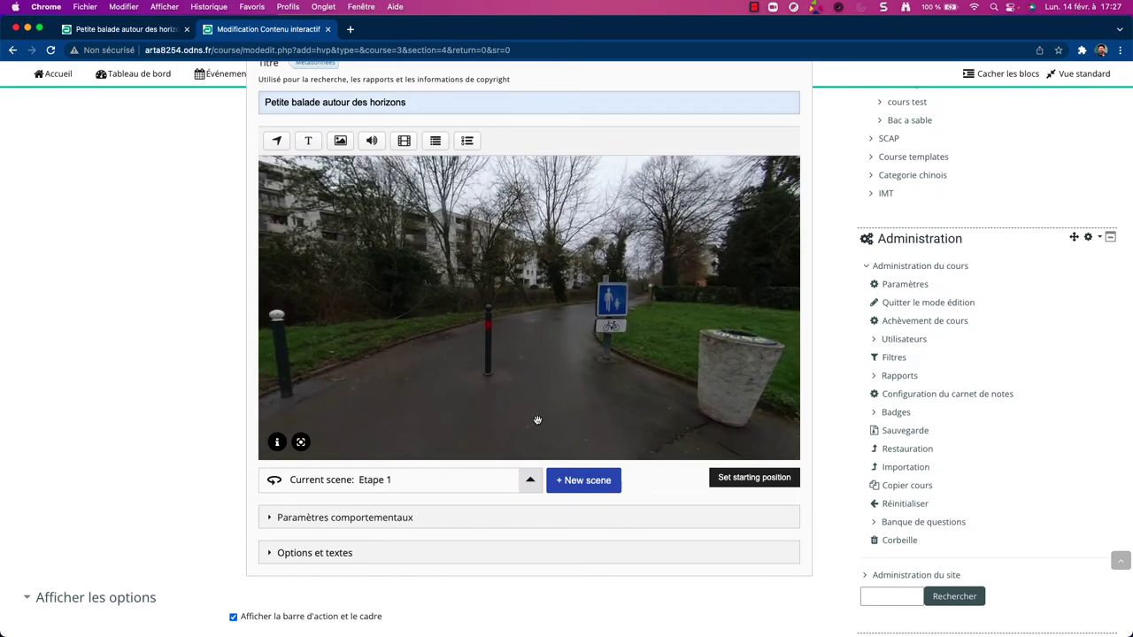
{"action": "left_click", "coordinate": [748, 480]}
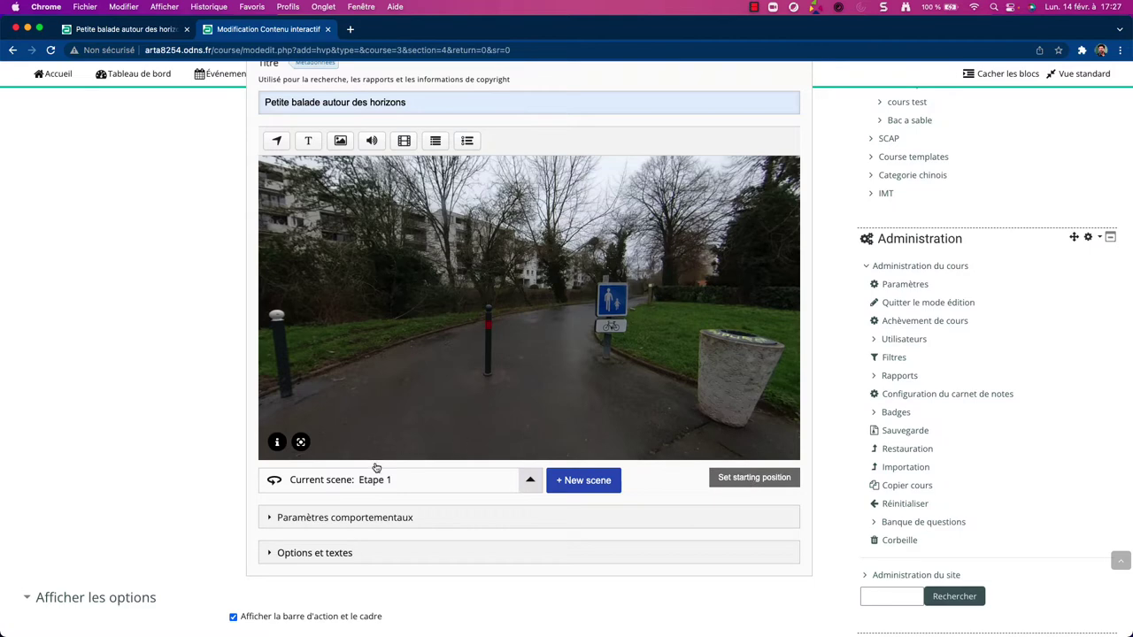
Switch to the Etape 2 scene and set its starting position to a view along the path.
{"action": "left_click", "coordinate": [413, 479]}
{"action": "left_click", "coordinate": [348, 422]}
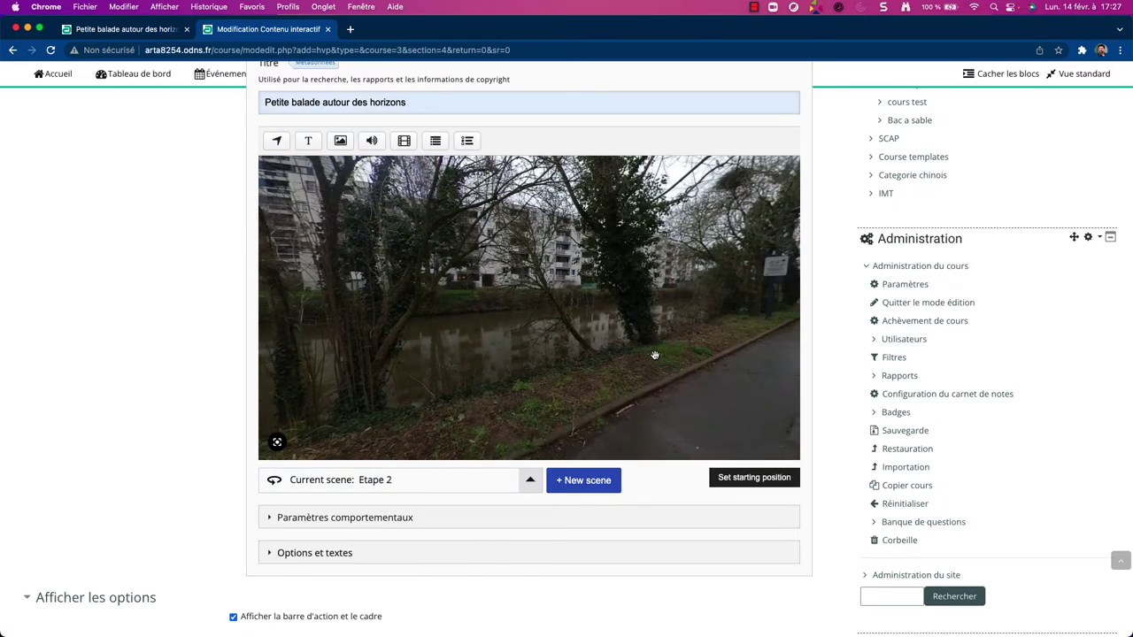
{"action": "left_click", "coordinate": [738, 480]}
Switch to the Etape finale scene and set its starting position looking down the path between the riverbank and the hedge.
{"action": "left_click", "coordinate": [456, 487]}
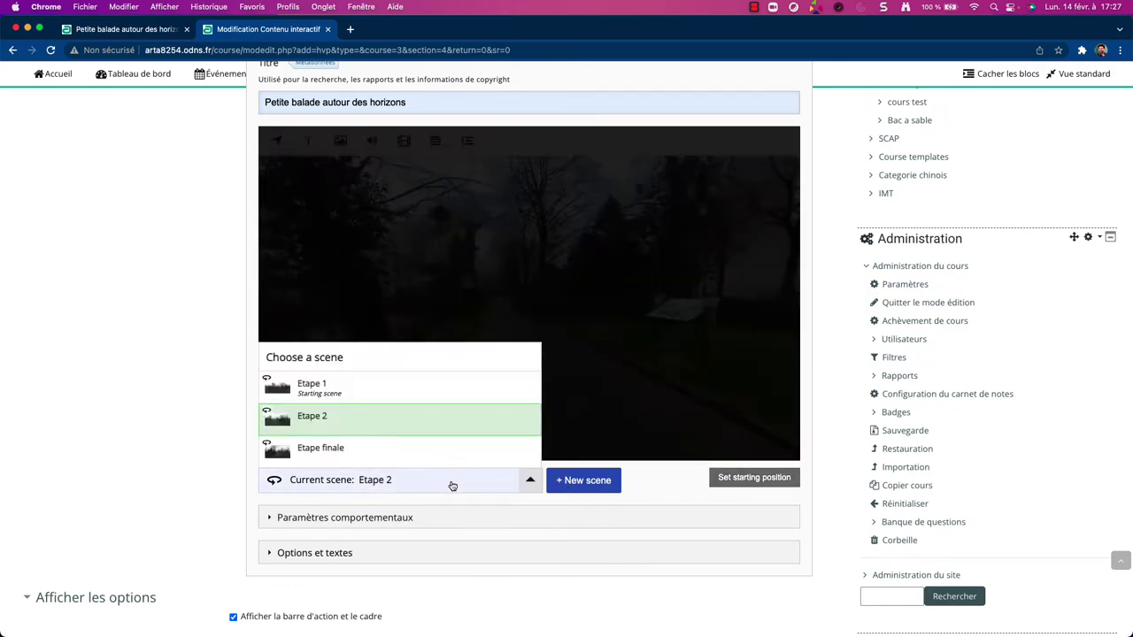
{"action": "left_click", "coordinate": [414, 451]}
{"action": "left_click_drag", "start_coordinate": [266, 320], "coordinate": [354, 302]}
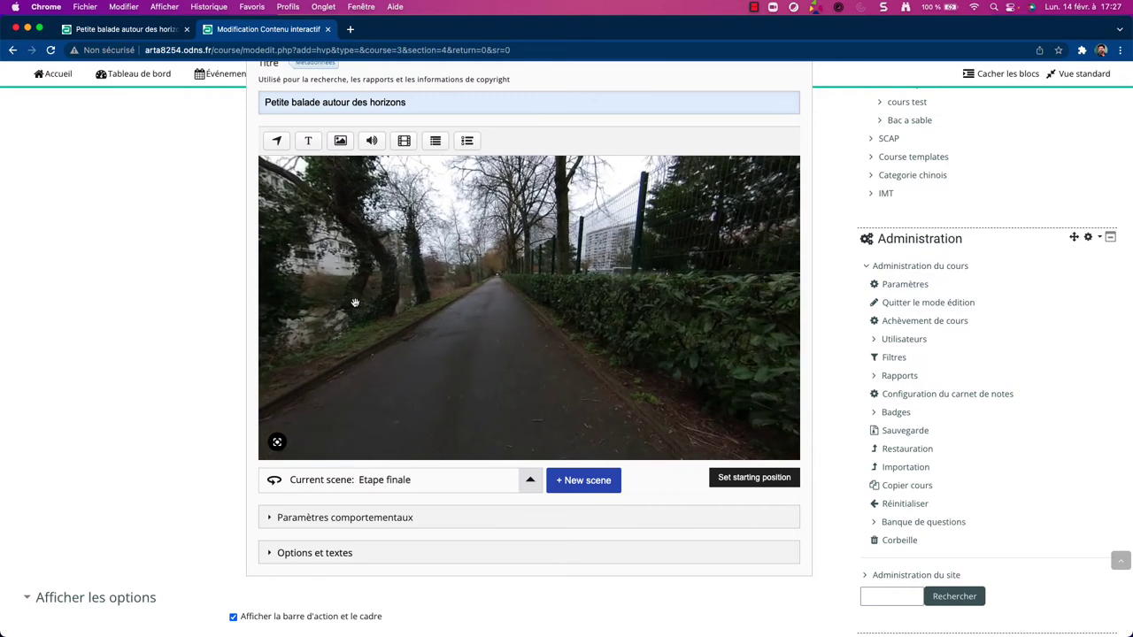
{"action": "left_click", "coordinate": [740, 476]}
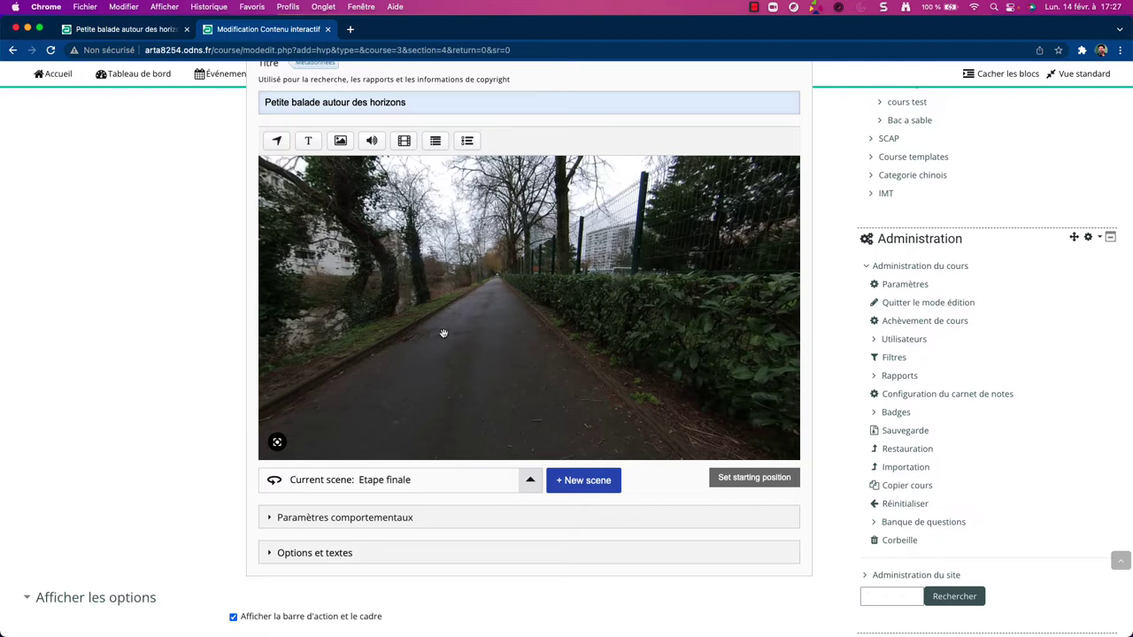
Return to the Etape 1 scene and start adding a Go To Scene hotspot to it.
{"action": "left_click", "coordinate": [460, 480]}
{"action": "left_click", "coordinate": [394, 383]}
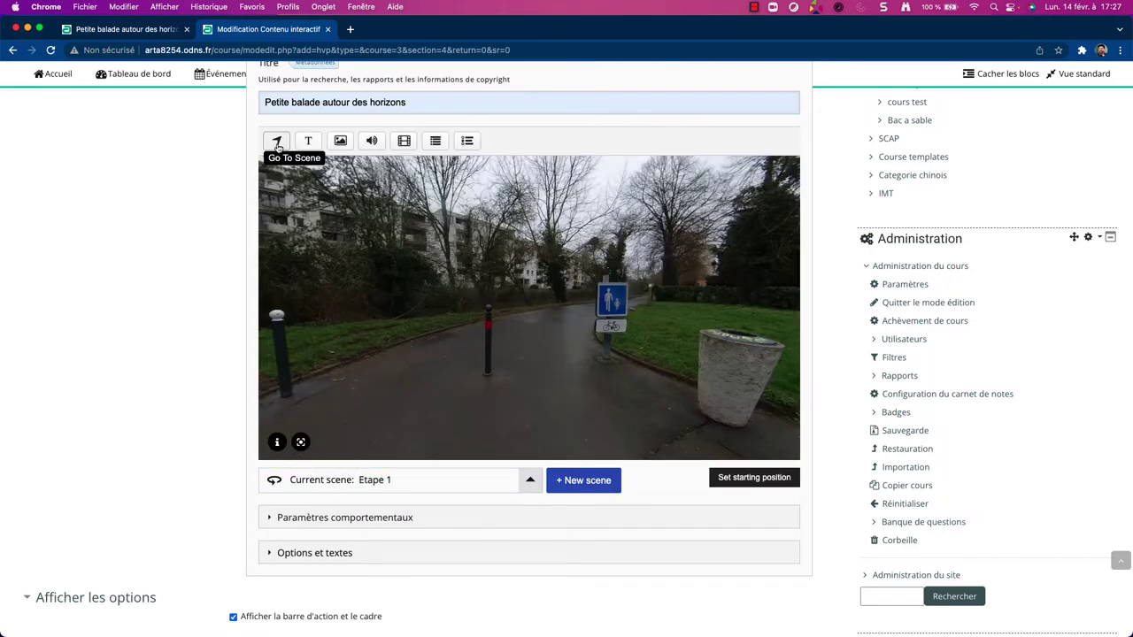
{"action": "left_click", "coordinate": [277, 143]}
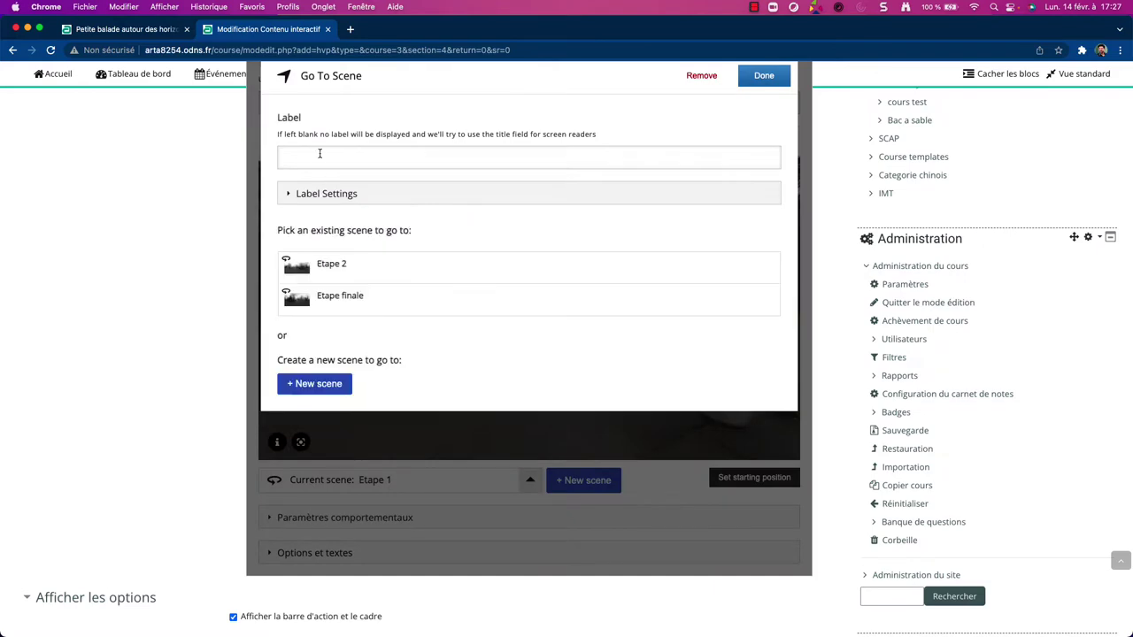
{"action": "left_click", "coordinate": [323, 162]}
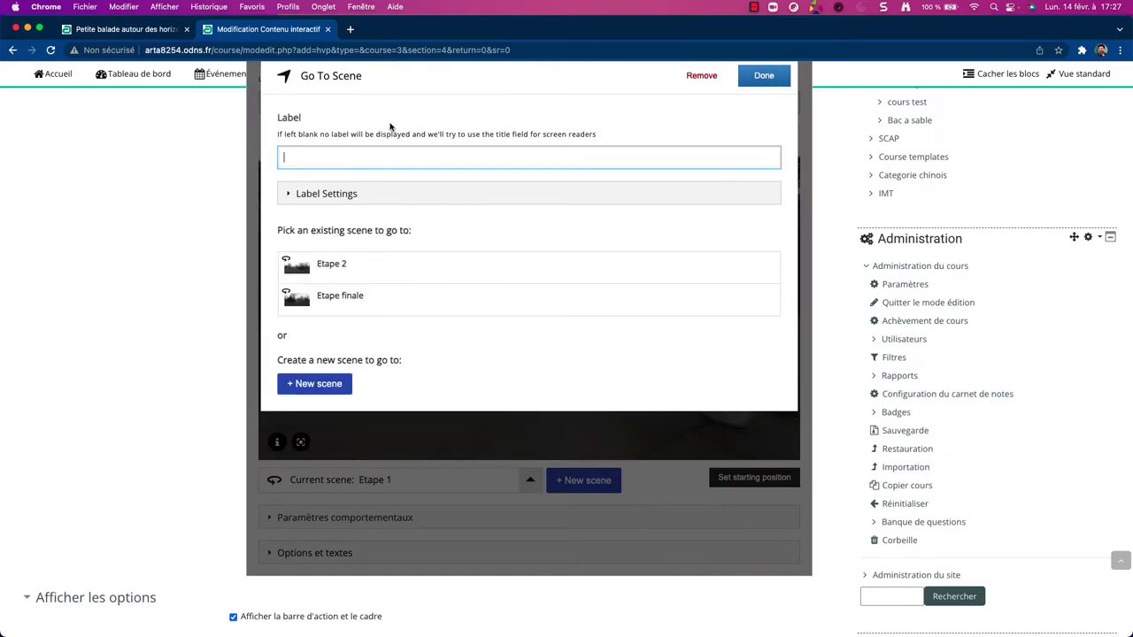
Check the label of the navigation arrow on the path in the existing tour, and return to the hotspot form.
{"action": "left_click", "coordinate": [140, 31]}
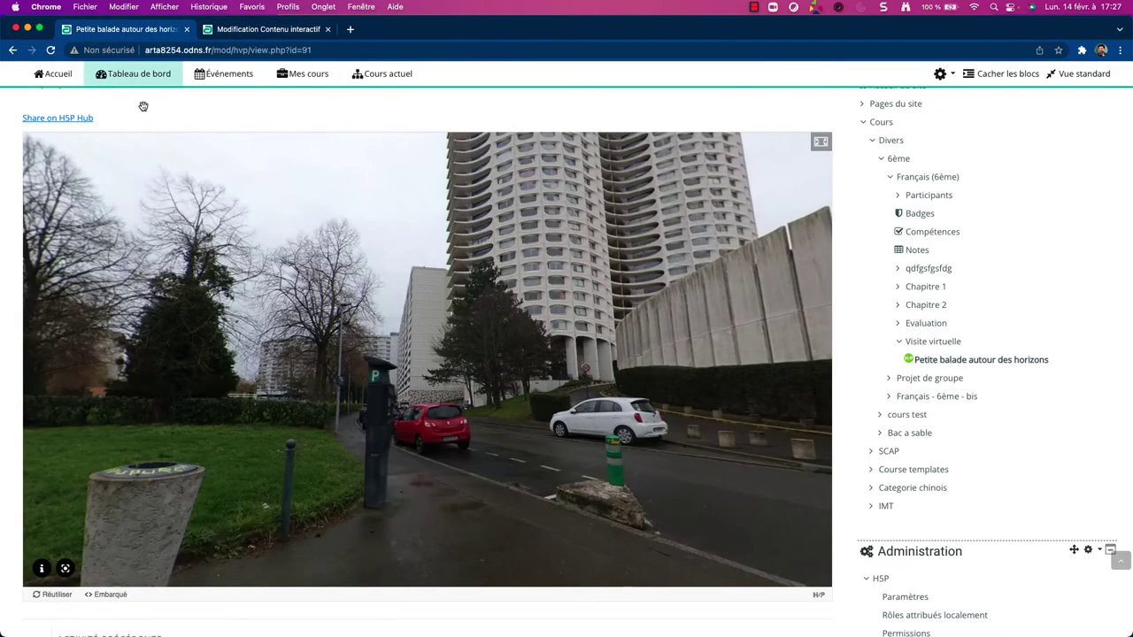
{"action": "left_click_drag", "start_coordinate": [209, 312], "coordinate": [538, 328]}
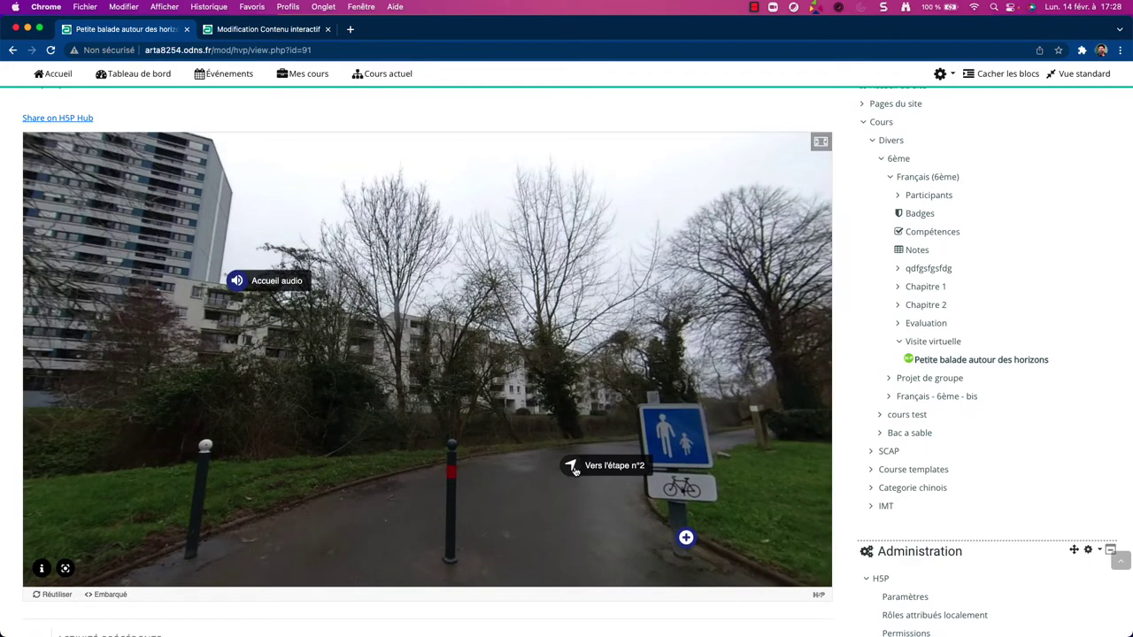
{"action": "left_click", "coordinate": [262, 31]}
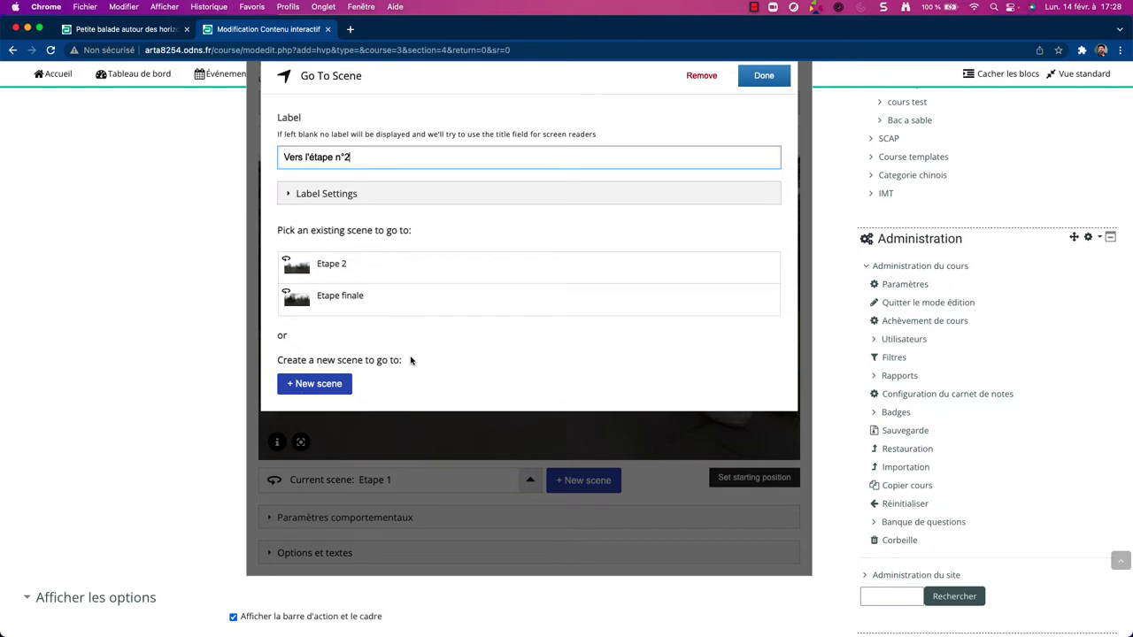
Label the hotspot "Vers l'étape n°2", link it to Etape 2, and place it on the path just before the pedestrian sign.
{"action": "left_click", "coordinate": [502, 274]}
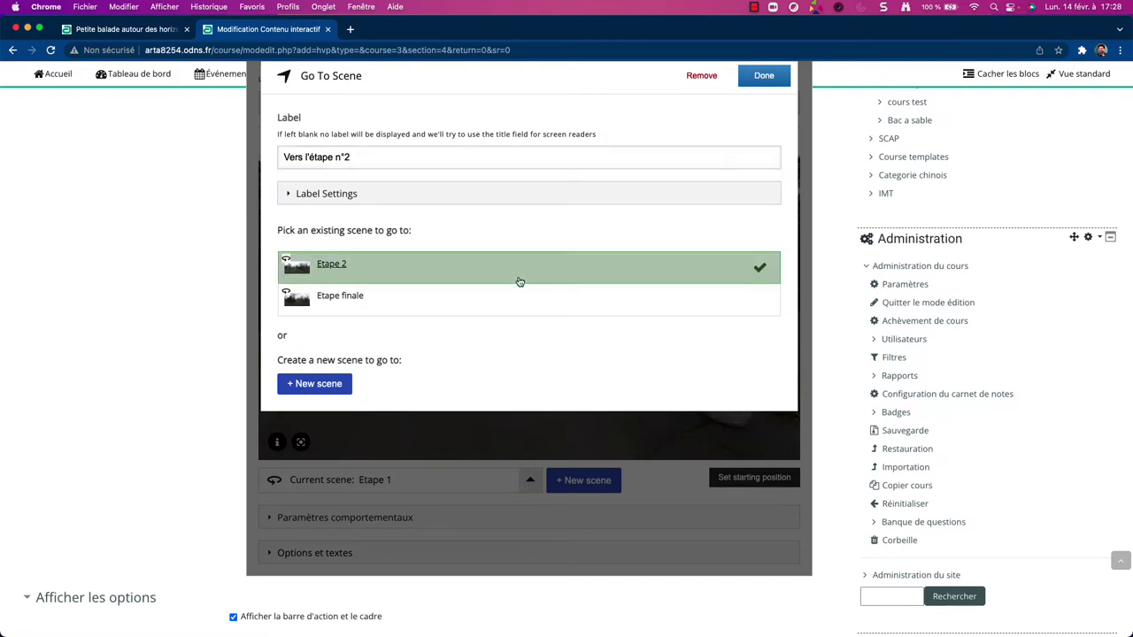
{"action": "scroll", "coordinate": [589, 222], "scroll_direction": "up", "scroll_amount": 3}
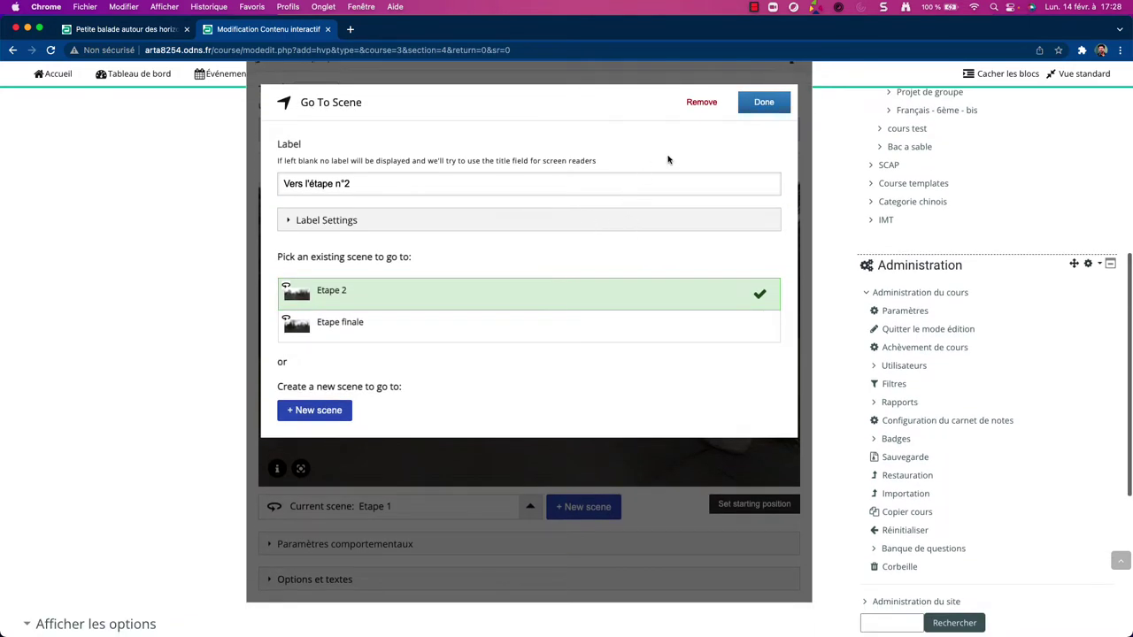
{"action": "left_click", "coordinate": [762, 102]}
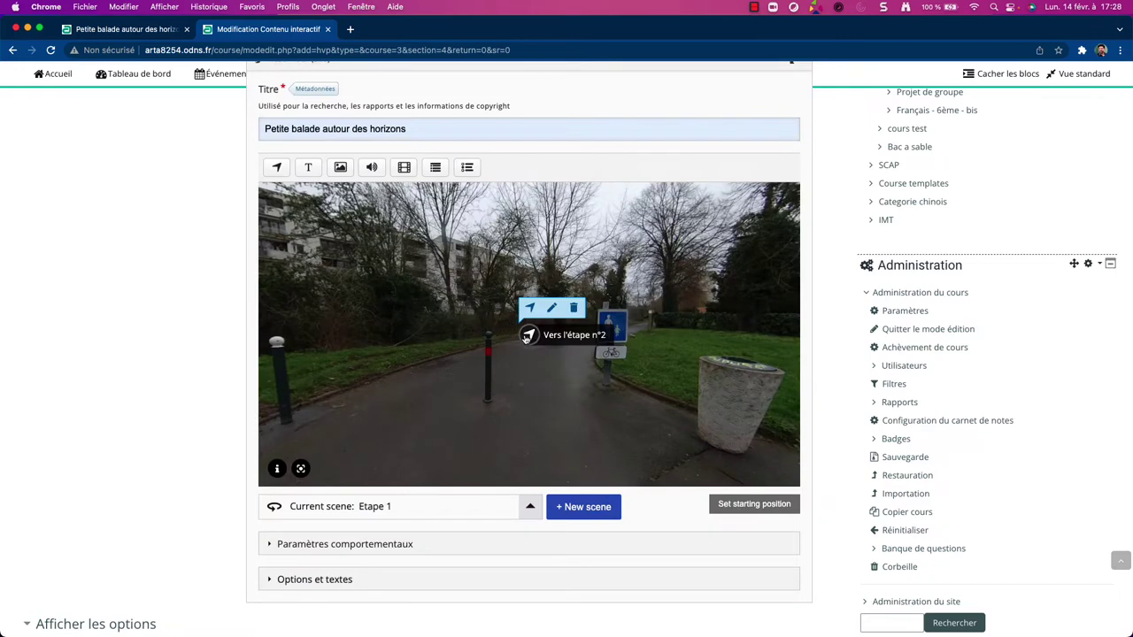
{"action": "left_click_drag", "start_coordinate": [526, 336], "coordinate": [548, 348]}
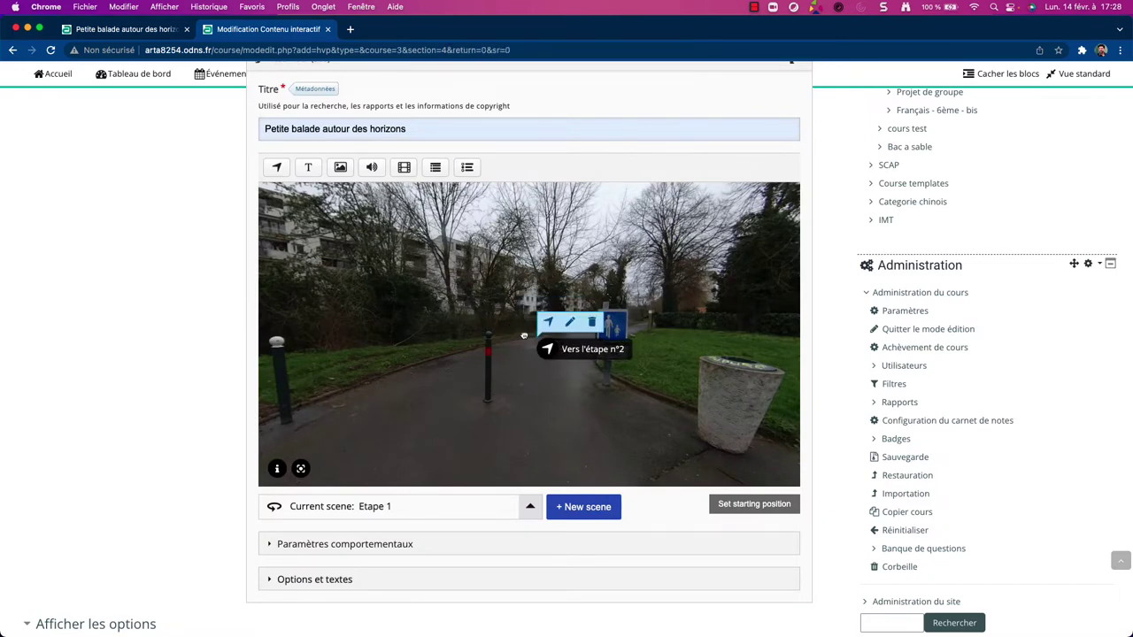
{"action": "left_click", "coordinate": [480, 432]}
Set the "Vers l'étape n°2" hotspot's Display Label option to Hide and save the hotspot.
{"action": "left_click", "coordinate": [569, 322]}
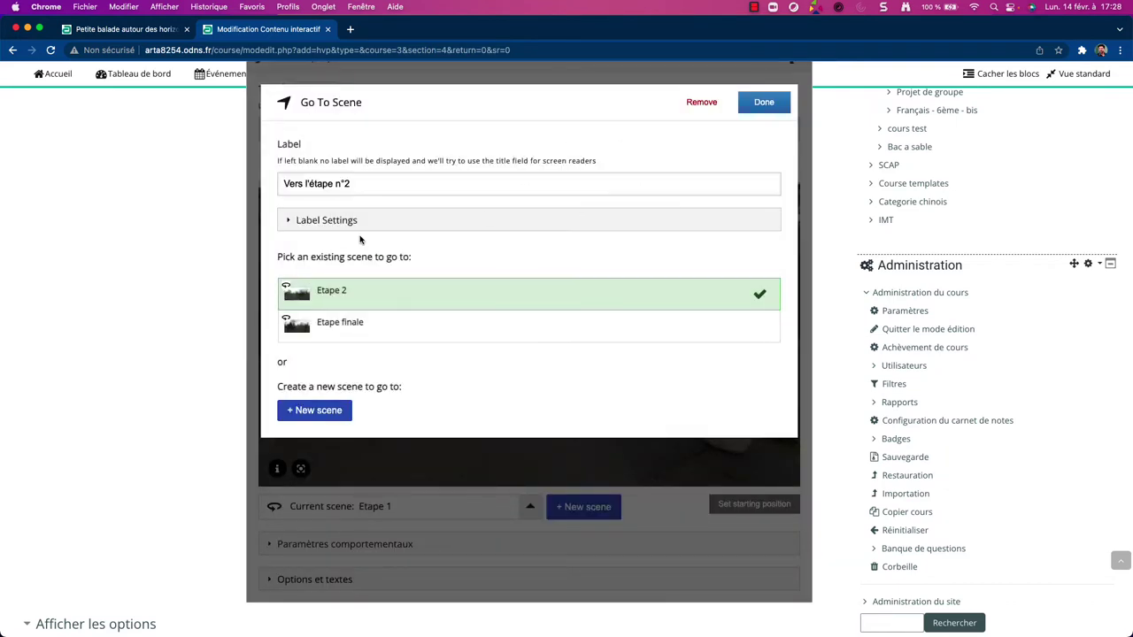
{"action": "scroll", "coordinate": [430, 244], "scroll_direction": "down", "scroll_amount": 1}
{"action": "left_click", "coordinate": [299, 206]}
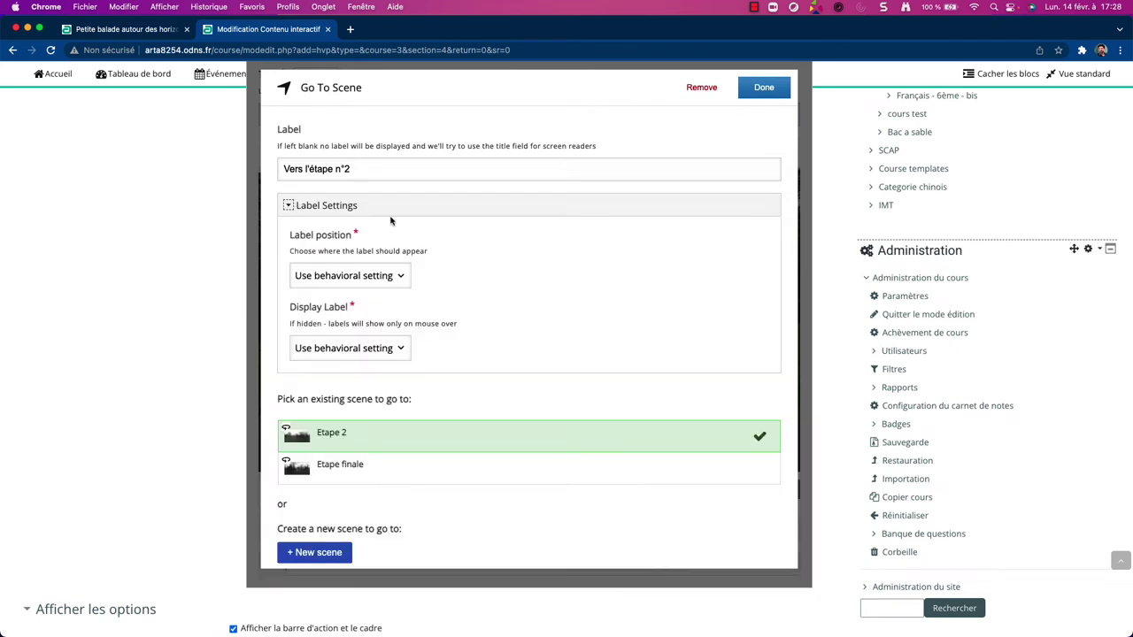
{"action": "left_click", "coordinate": [399, 351]}
{"action": "left_click", "coordinate": [353, 380]}
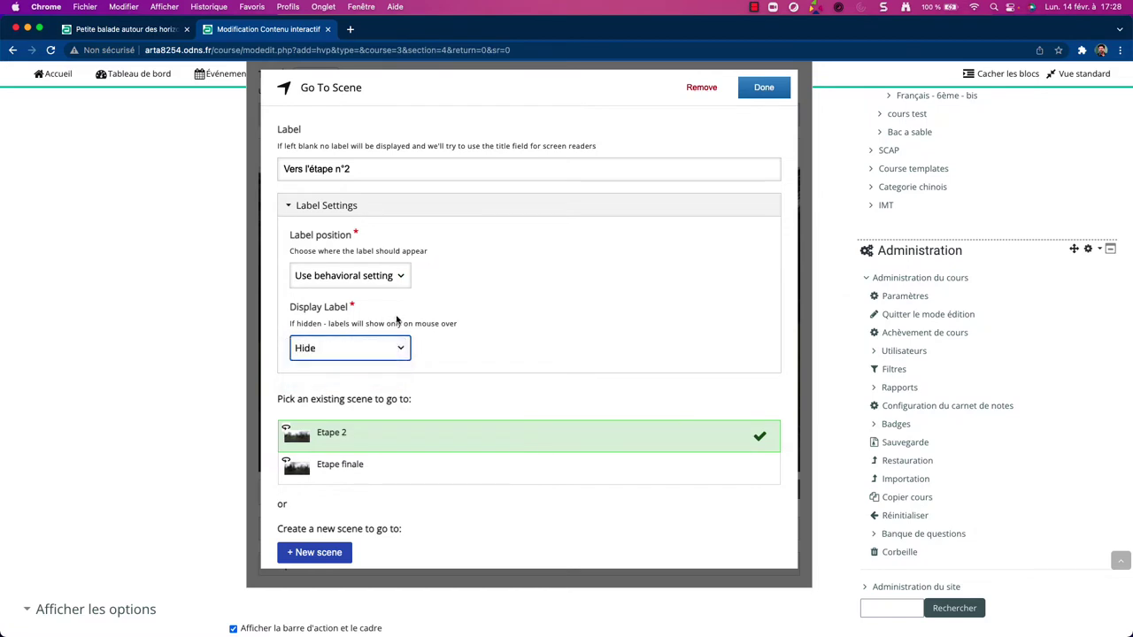
{"action": "left_click_drag", "start_coordinate": [375, 324], "coordinate": [464, 332]}
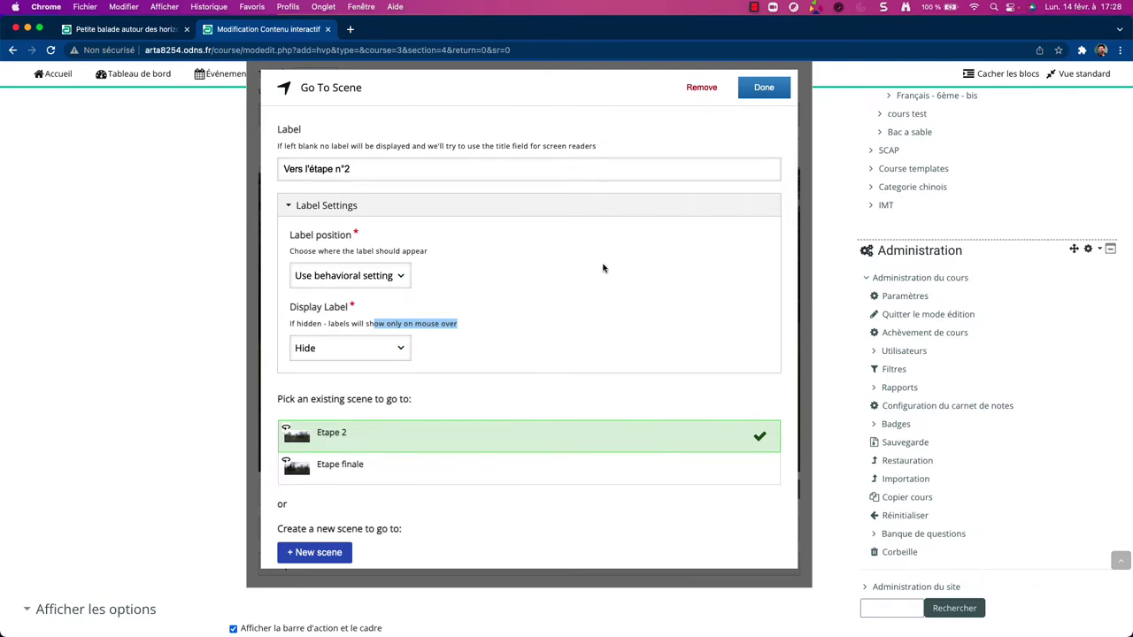
{"action": "left_click", "coordinate": [767, 90]}
Switch to the Etape 2 scene and start adding a Go To Scene hotspot to it.
{"action": "scroll", "coordinate": [452, 384], "scroll_direction": "down", "scroll_amount": 2}
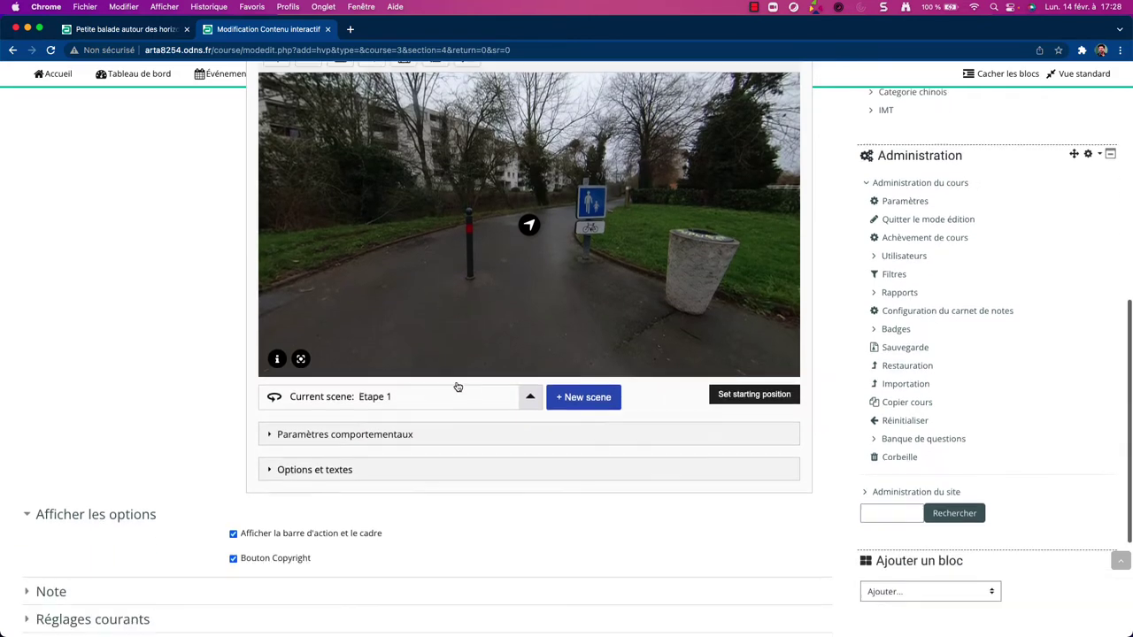
{"action": "left_click", "coordinate": [405, 403]}
{"action": "left_click", "coordinate": [354, 334]}
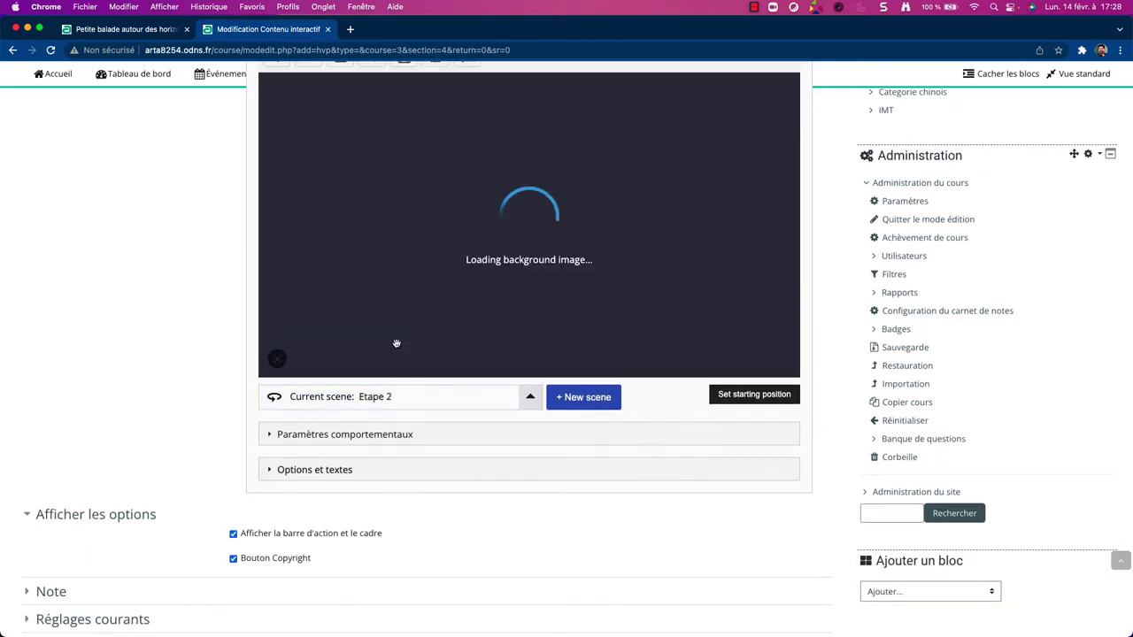
{"action": "scroll", "coordinate": [327, 228], "scroll_direction": "up", "scroll_amount": 1}
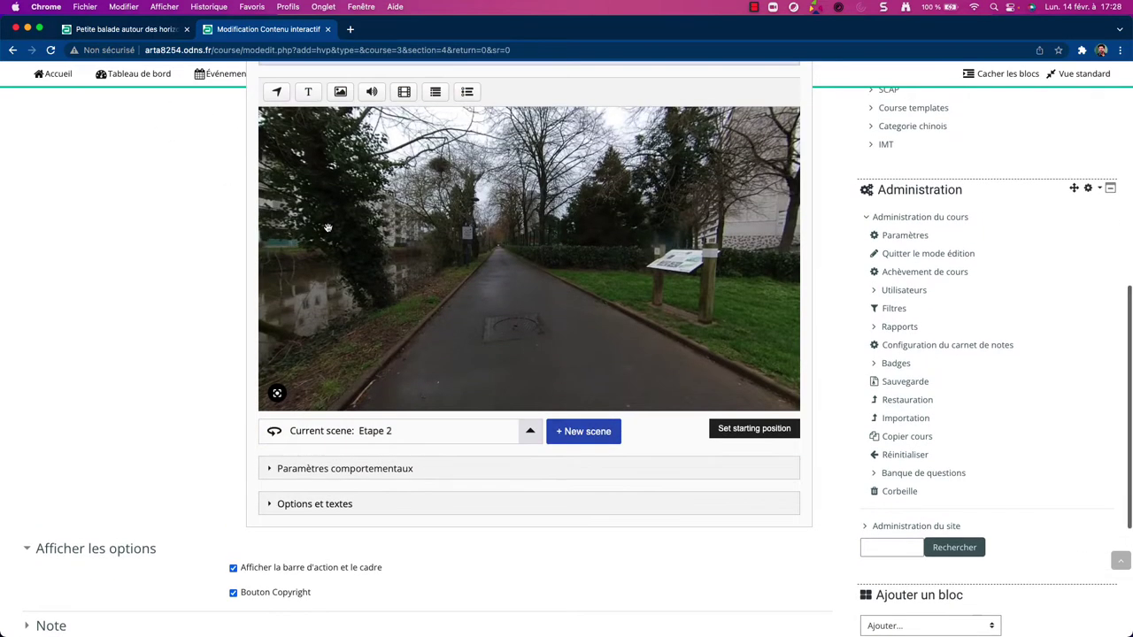
{"action": "scroll", "coordinate": [277, 133], "scroll_direction": "up", "scroll_amount": 1}
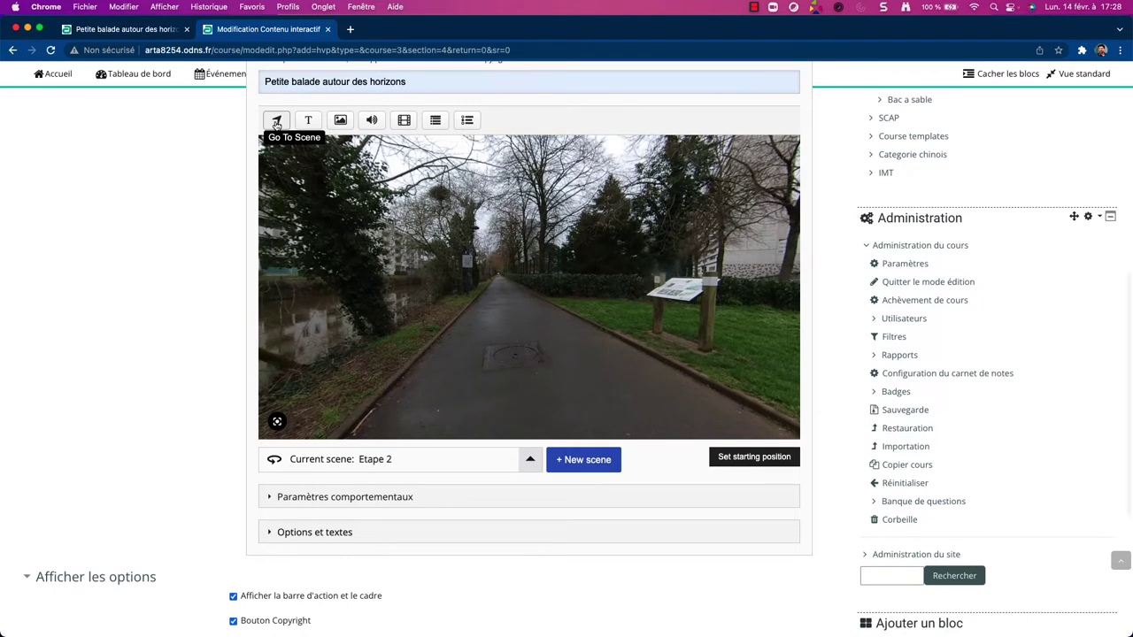
{"action": "left_click", "coordinate": [277, 122]}
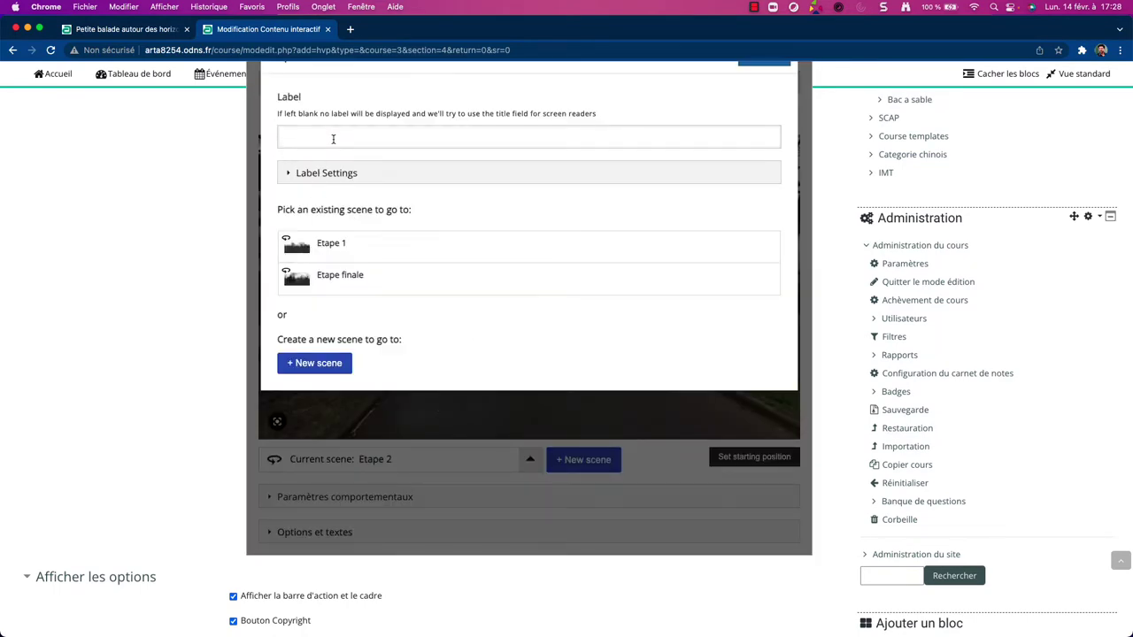
Label the hotspot "Vers la dernière étape" and set its Display Label option to Hide.
{"action": "scroll", "coordinate": [333, 139], "scroll_direction": "up", "scroll_amount": 3}
{"action": "left_click", "coordinate": [285, 272]}
{"action": "type", "text": "Vers l'é"}
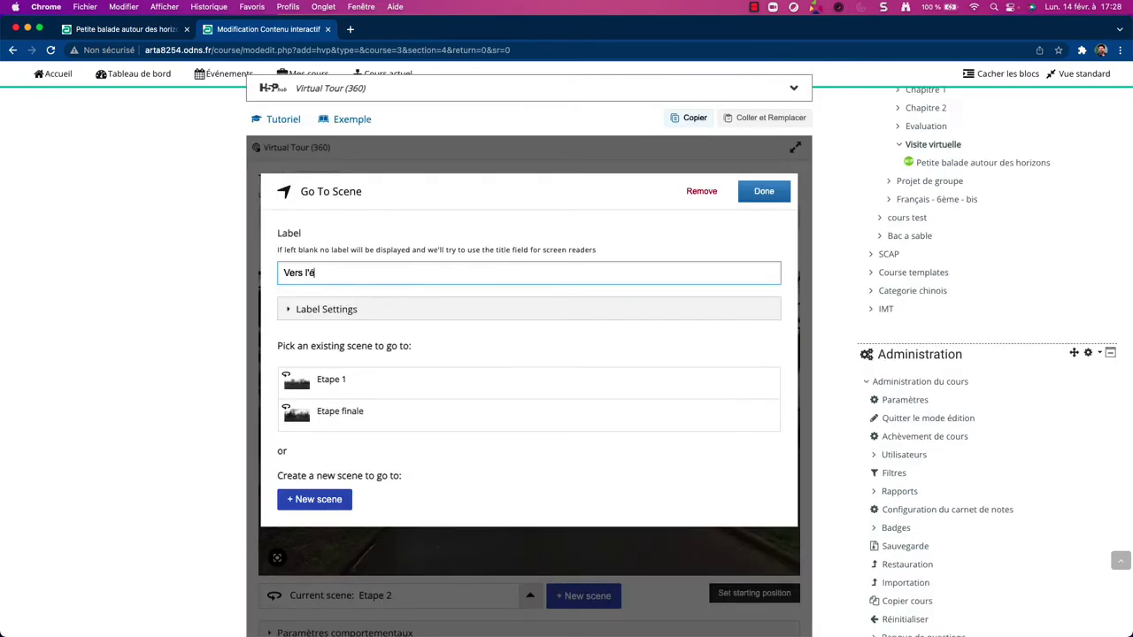
{"action": "type", "text": "tape"}
{"action": "key", "text": "BackSpace"}
{"action": "key", "text": "BackSpace"}
{"action": "key", "text": "BackSpace"}
{"action": "key", "text": "BackSpace"}
{"action": "key", "text": "BackSpace"}
{"action": "key", "text": "BackSpace"}
{"action": "type", "text": "a dernière étape"}
{"action": "left_click", "coordinate": [320, 311]}
{"action": "left_click", "coordinate": [376, 454]}
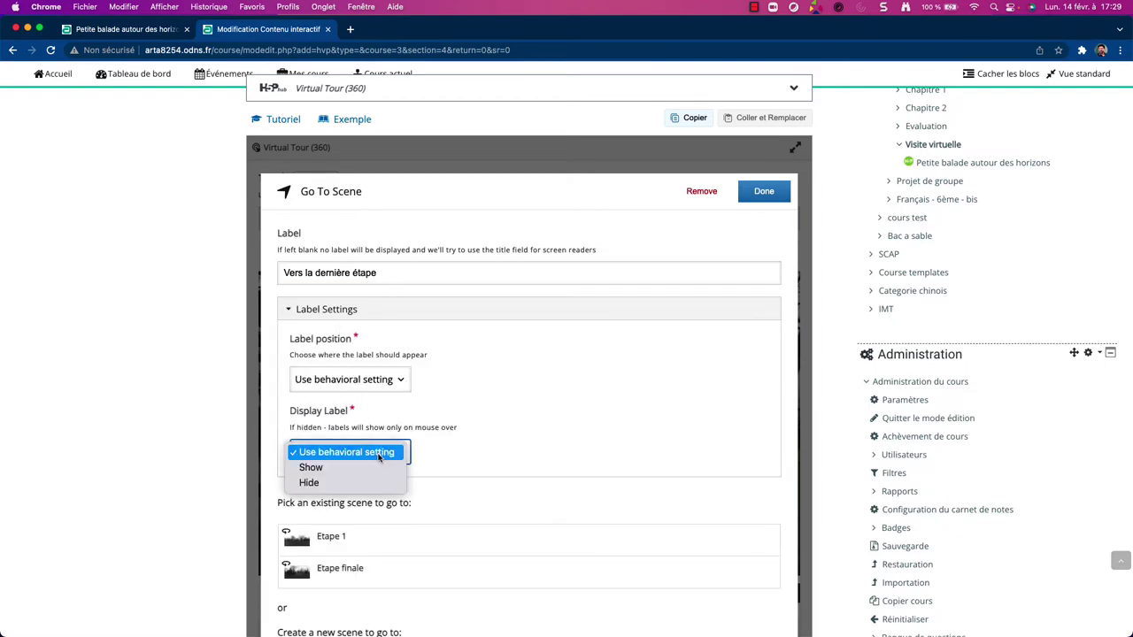
{"action": "left_click", "coordinate": [366, 483]}
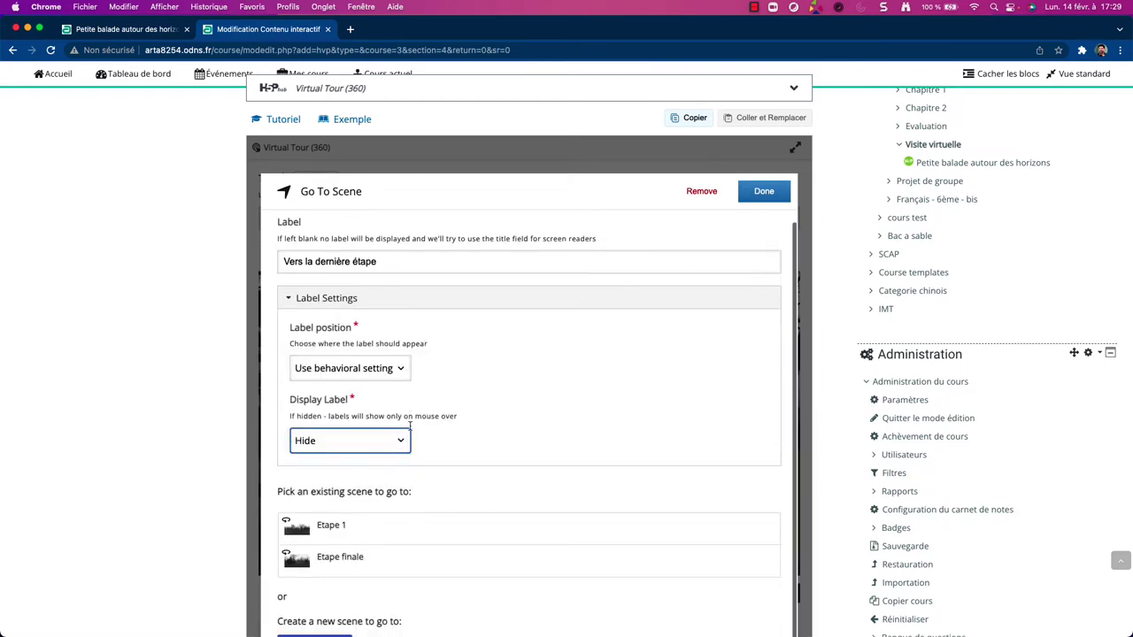
Link the hotspot to Etape finale and place it at the far end of the path.
{"action": "scroll", "coordinate": [332, 461], "scroll_direction": "down", "scroll_amount": 3}
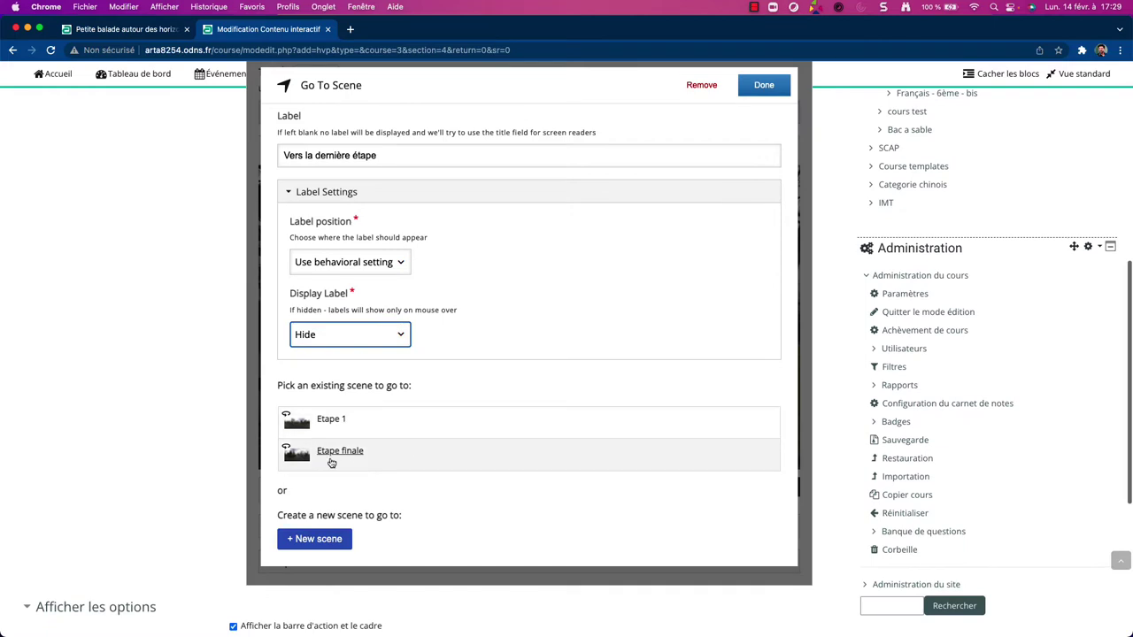
{"action": "left_click", "coordinate": [448, 458]}
{"action": "left_click", "coordinate": [752, 86]}
{"action": "left_click_drag", "start_coordinate": [526, 318], "coordinate": [502, 322]}
{"action": "left_click", "coordinate": [544, 360]}
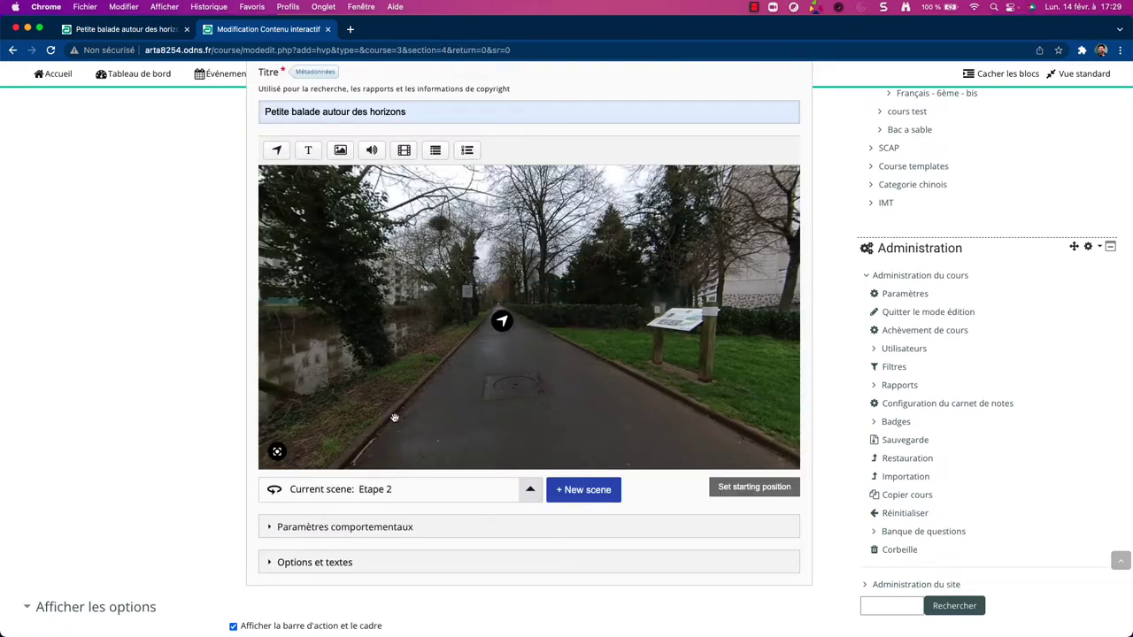
Switch to the Etape finale scene and start a Go To Scene hotspot linked to Etape 1.
{"action": "left_click", "coordinate": [386, 493]}
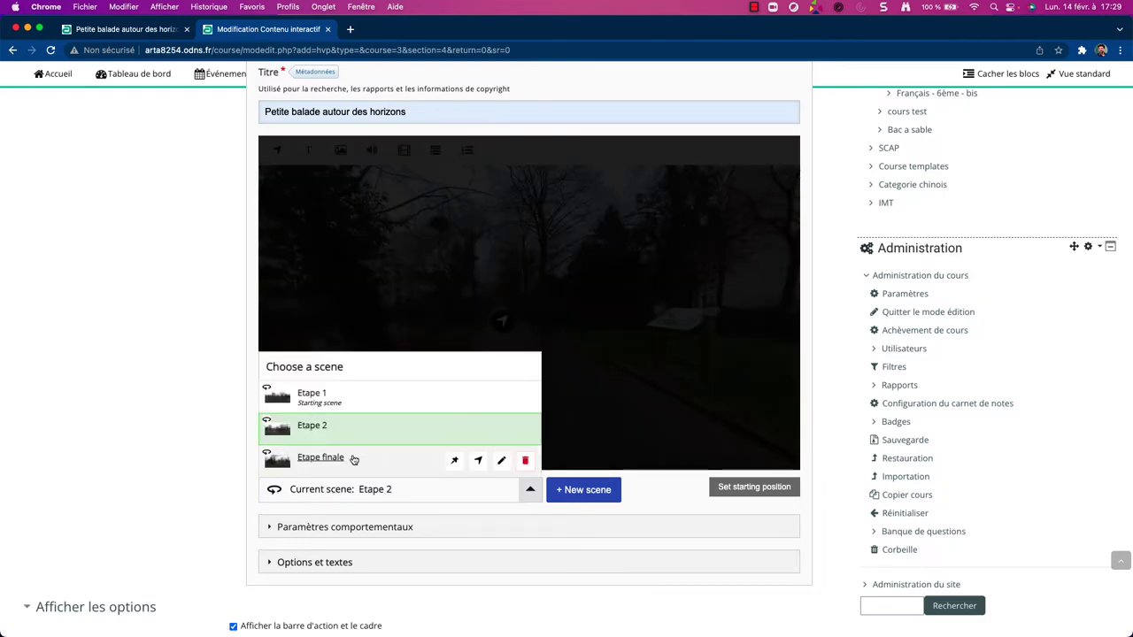
{"action": "left_click", "coordinate": [362, 466]}
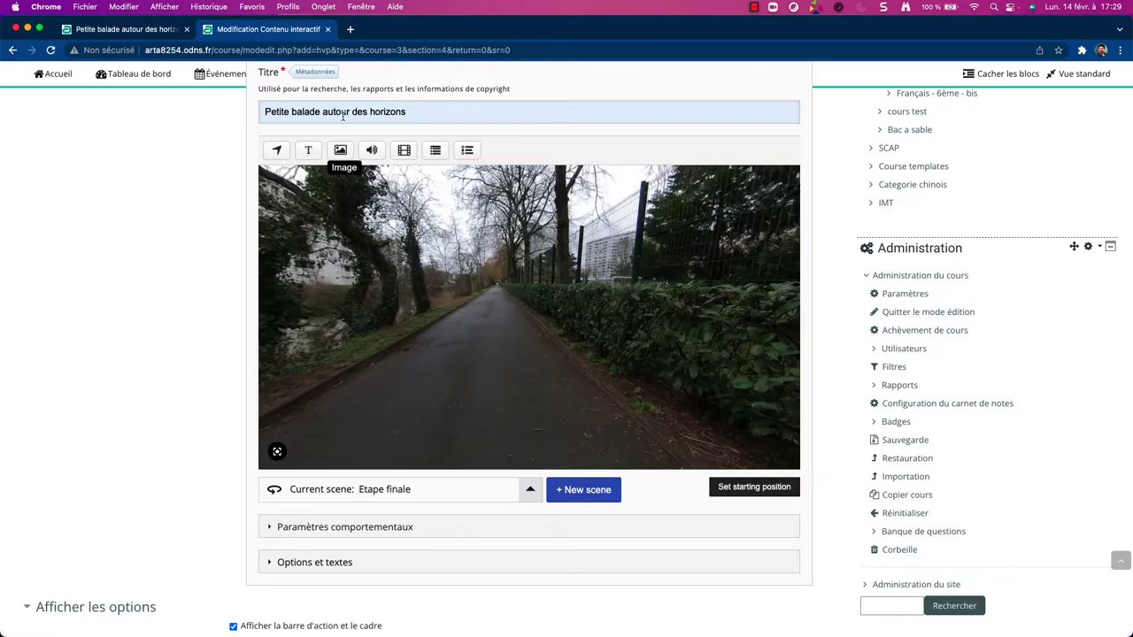
{"action": "left_click", "coordinate": [276, 152]}
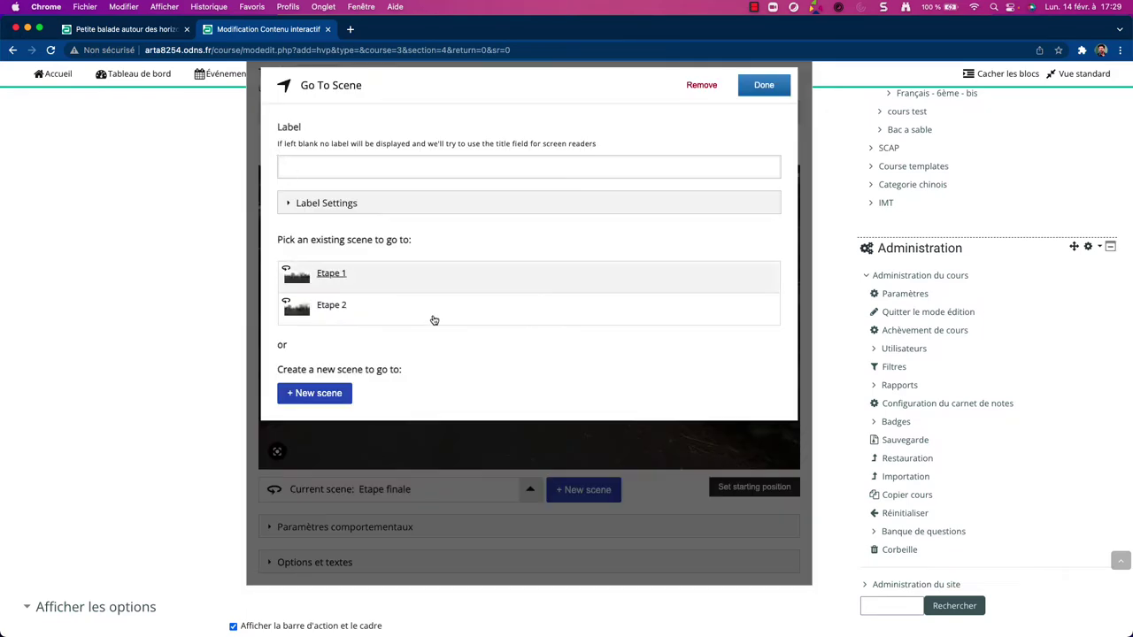
{"action": "left_click", "coordinate": [397, 280]}
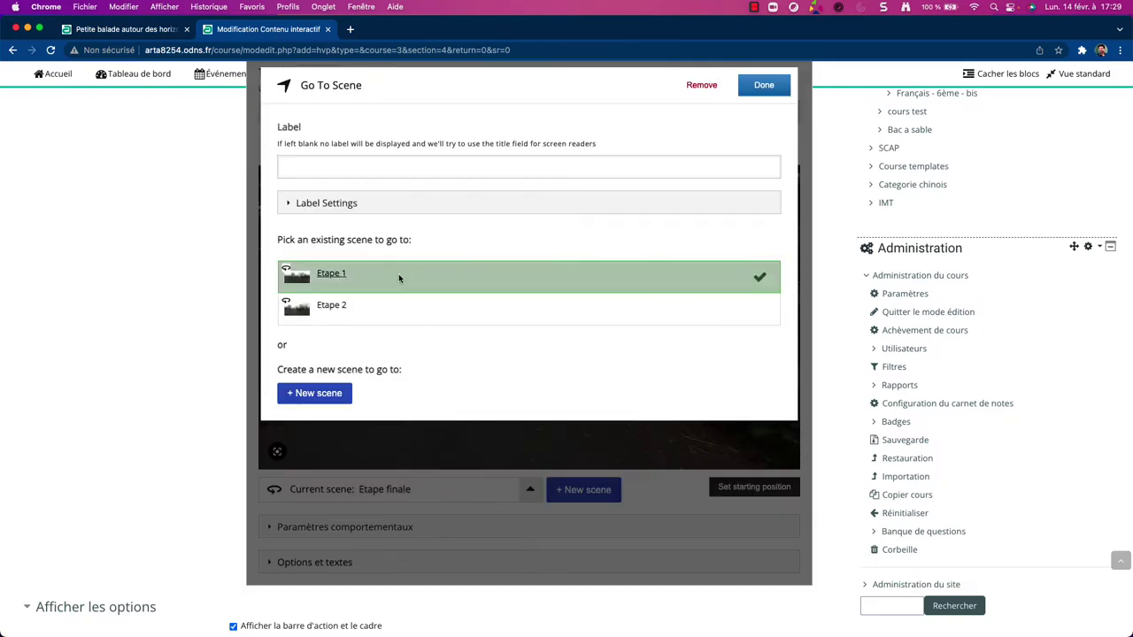
{"action": "left_click", "coordinate": [329, 162]}
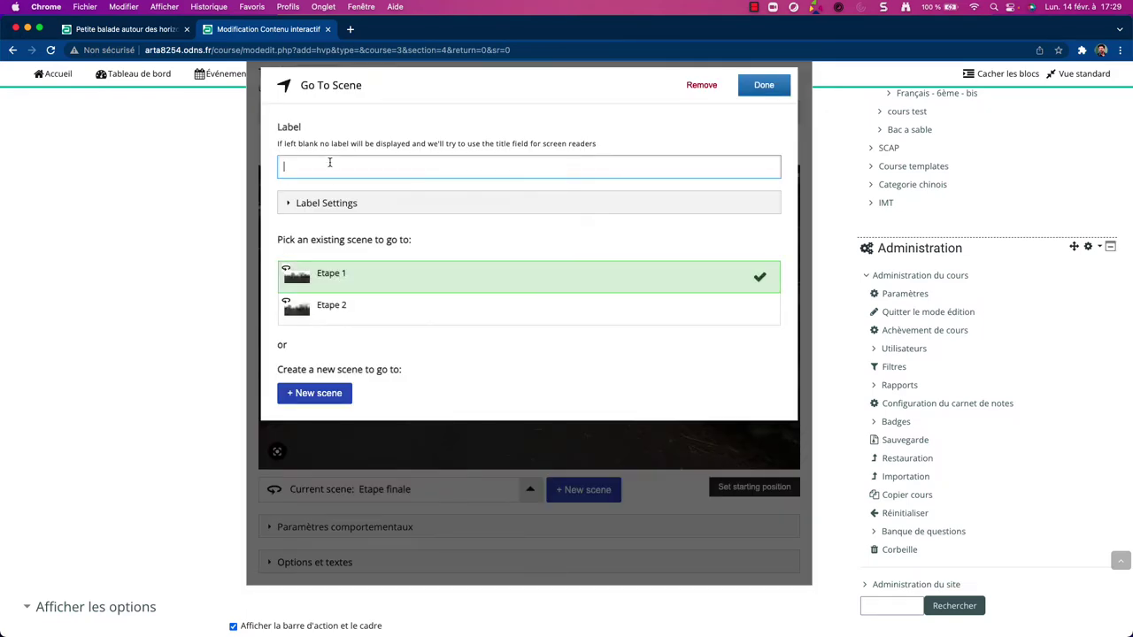
Check the navigation arrow's label in the existing tour's final scene, and return to the hotspot form.
{"action": "left_click", "coordinate": [115, 30]}
{"action": "left_click", "coordinate": [571, 469]}
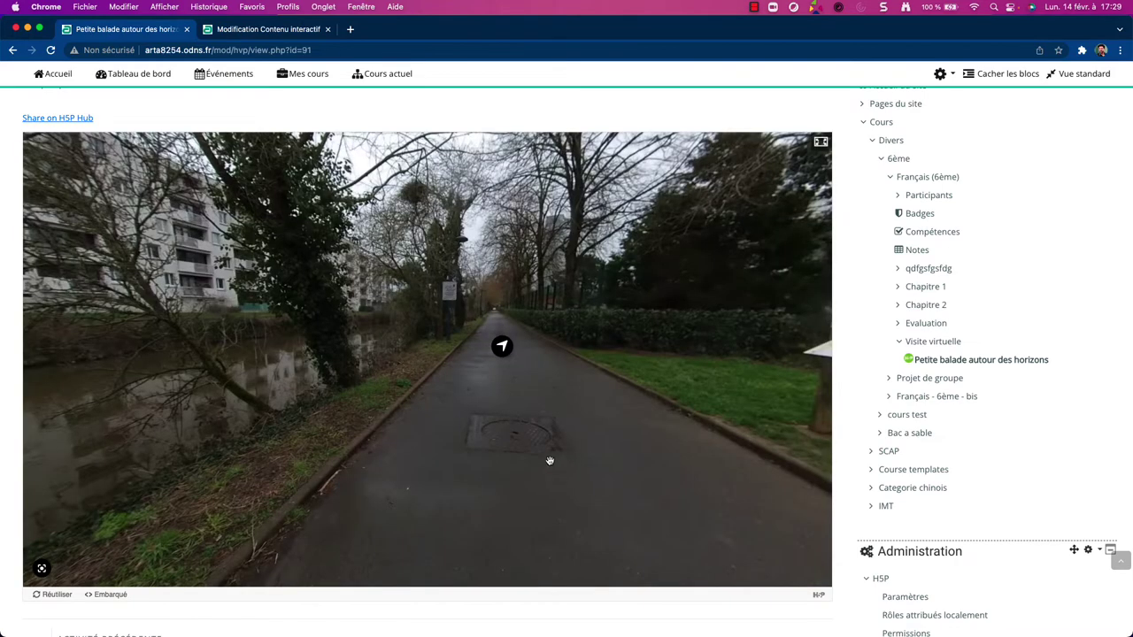
{"action": "left_click", "coordinate": [512, 349]}
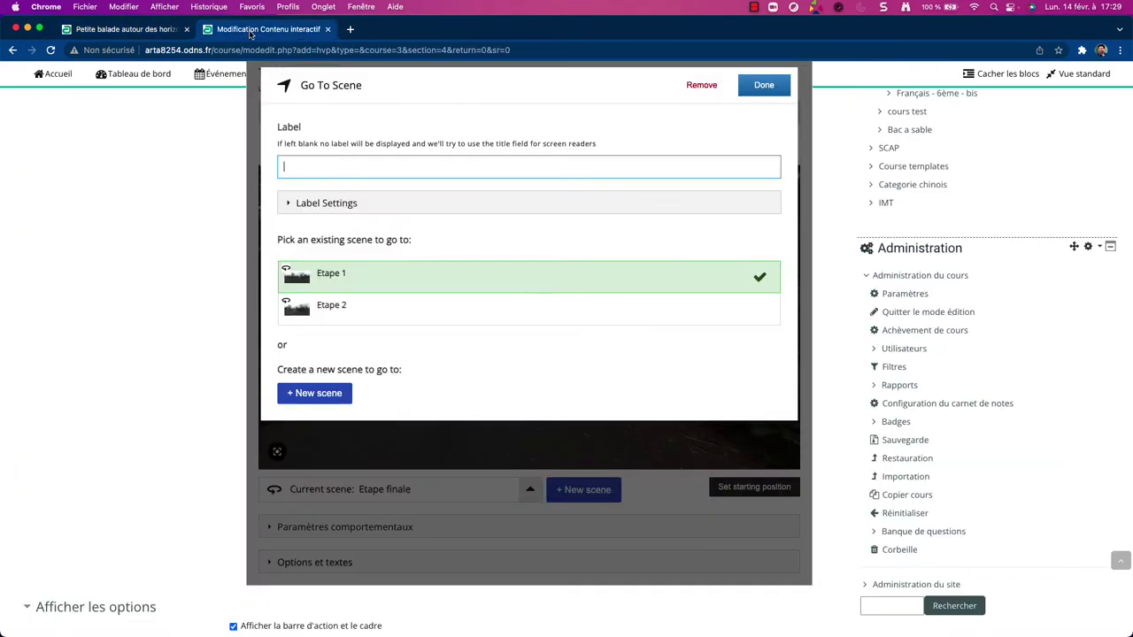
{"action": "left_click", "coordinate": [247, 30]}
Label the hotspot "Recommencer la ballade" and place it on the ground at the foot of the hedge.
{"action": "type", "text": "Recommencer la ballade"}
{"action": "scroll", "coordinate": [438, 231], "scroll_direction": "up", "scroll_amount": 2}
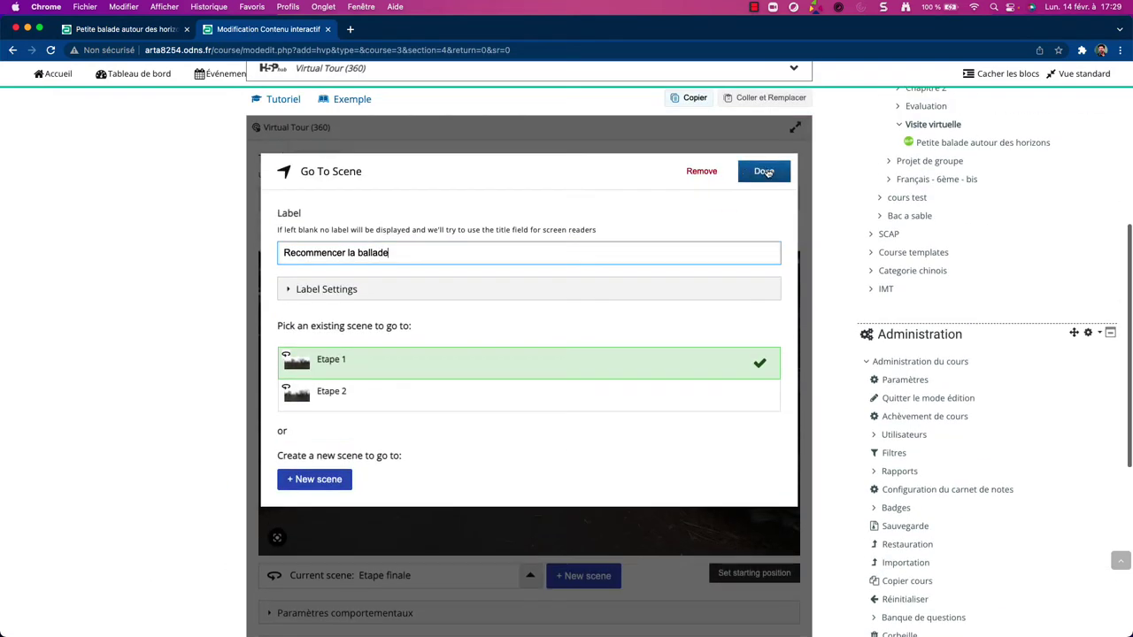
{"action": "left_click", "coordinate": [765, 171]}
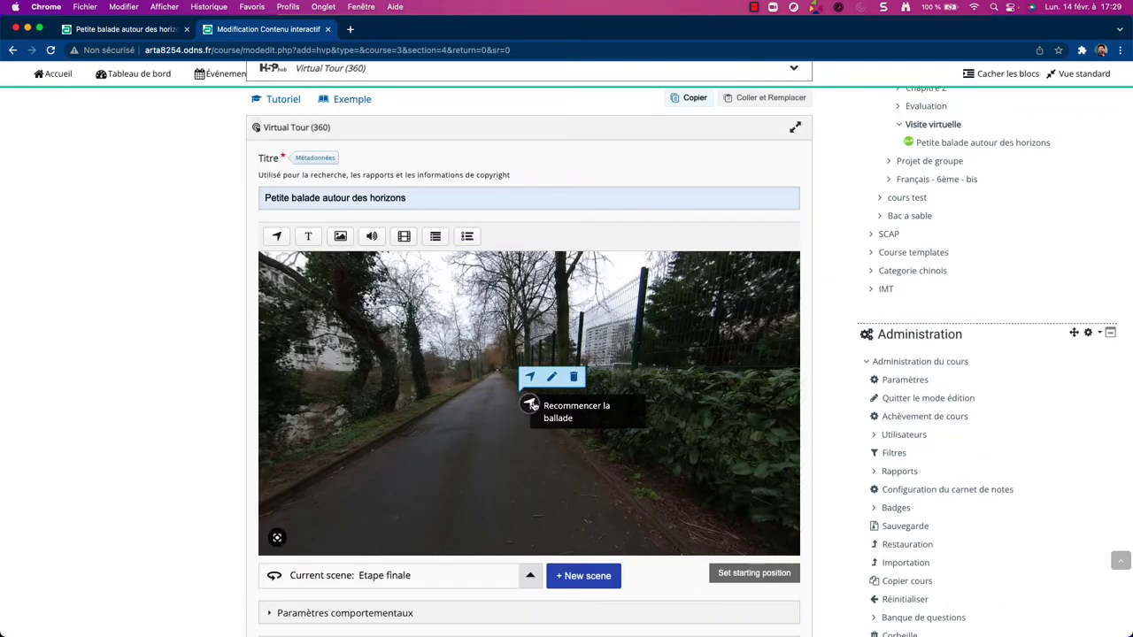
{"action": "left_click_drag", "start_coordinate": [529, 405], "coordinate": [663, 522]}
{"action": "left_click", "coordinate": [550, 380]}
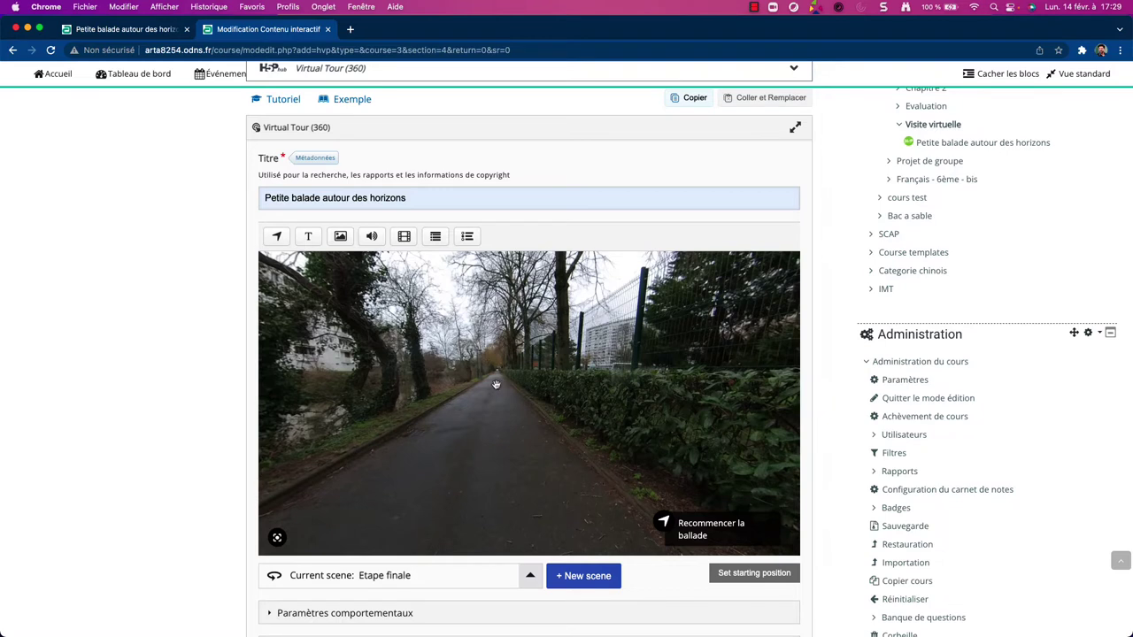
Return to the Etape 1 scene, and copy the text of the information hotspot below the pedestrian sign in the existing tour.
{"action": "left_click", "coordinate": [463, 576]}
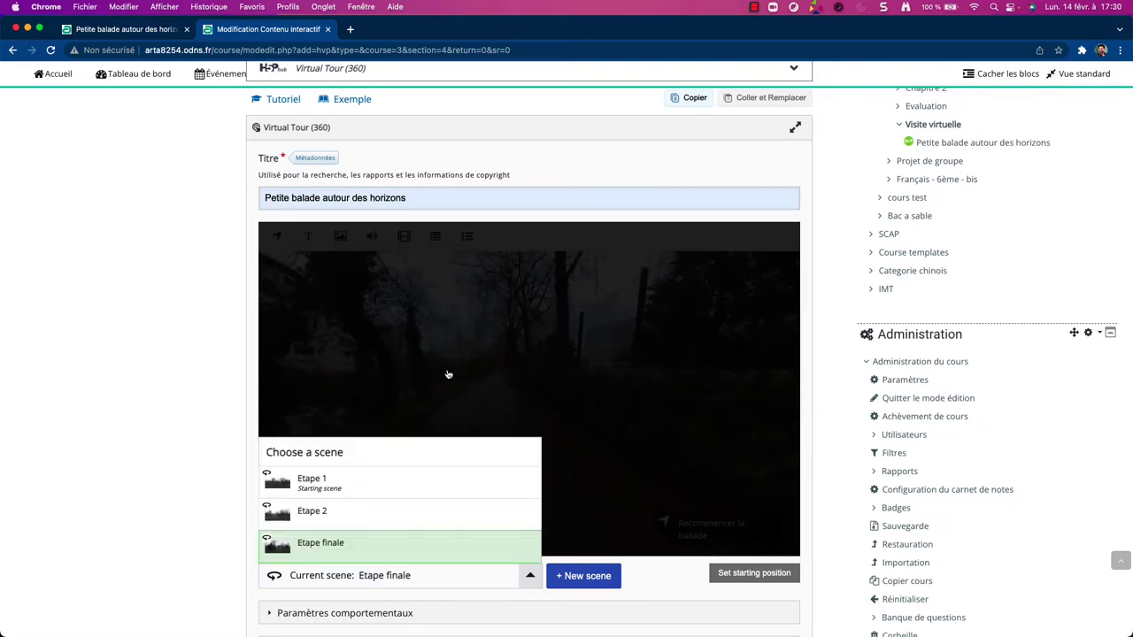
{"action": "left_click", "coordinate": [419, 487]}
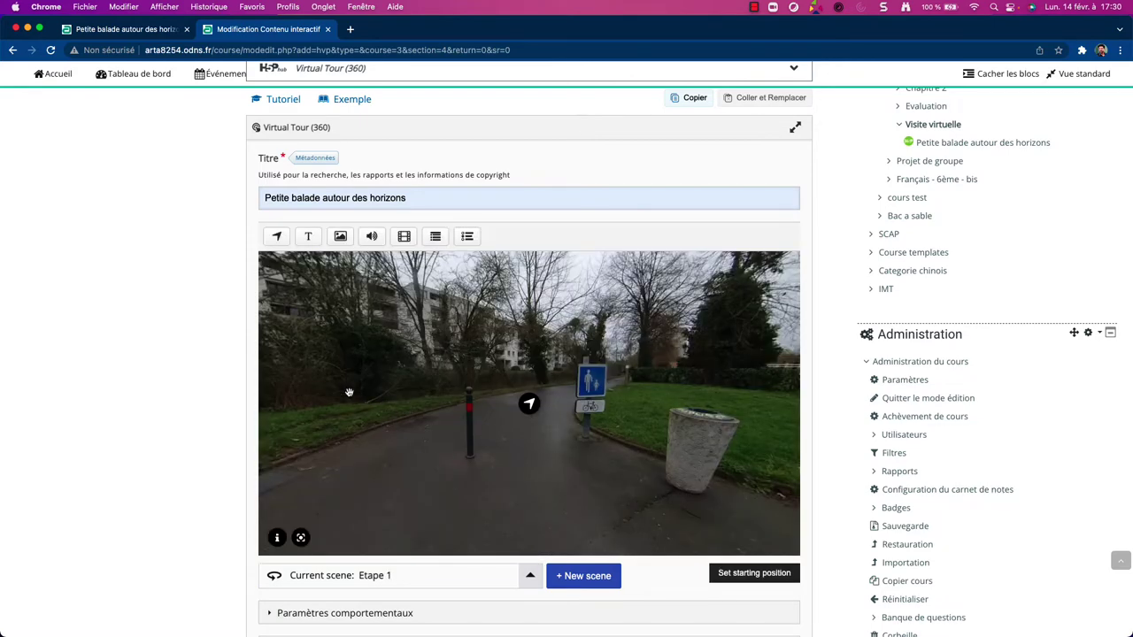
{"action": "left_click", "coordinate": [92, 32]}
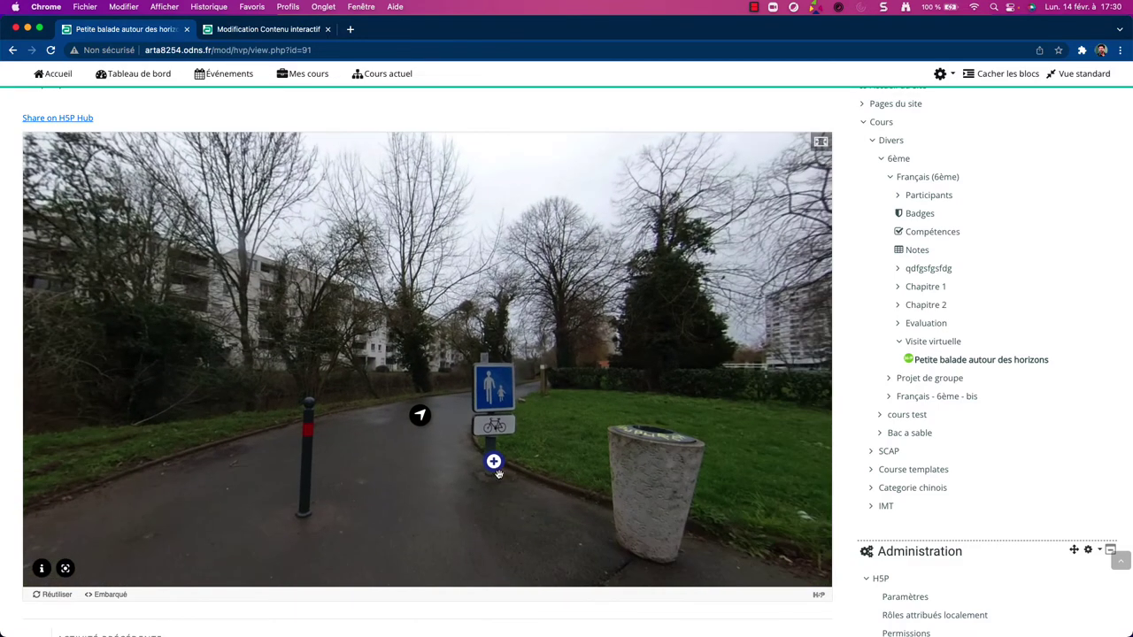
{"action": "left_click", "coordinate": [494, 465]}
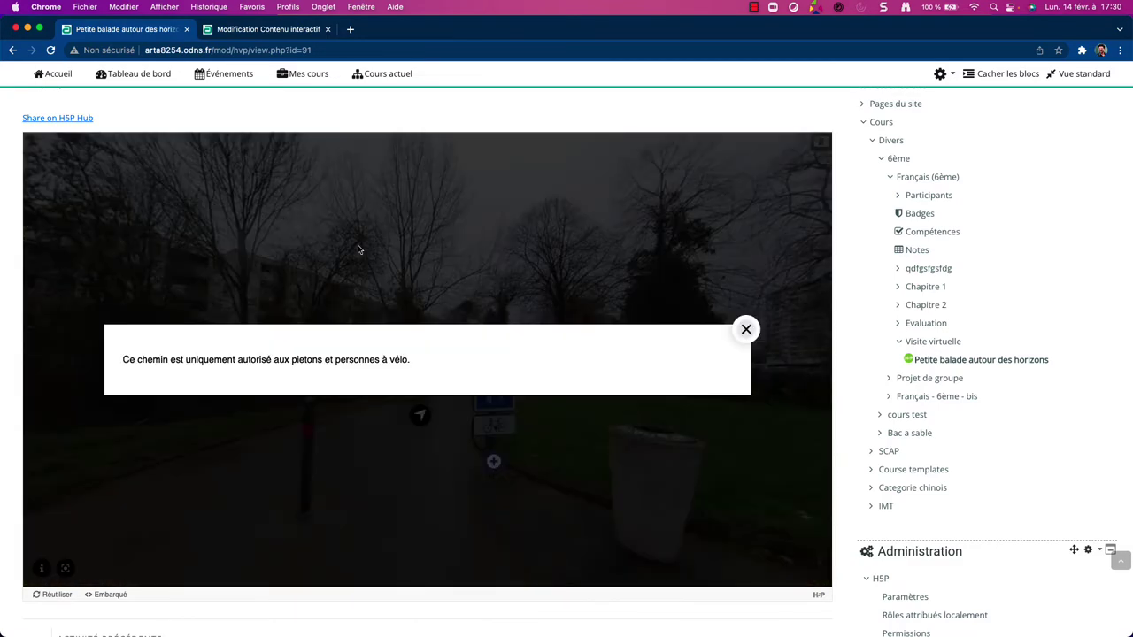
{"action": "left_click_drag", "start_coordinate": [449, 366], "coordinate": [135, 359]}
{"action": "key", "text": "super+c"}
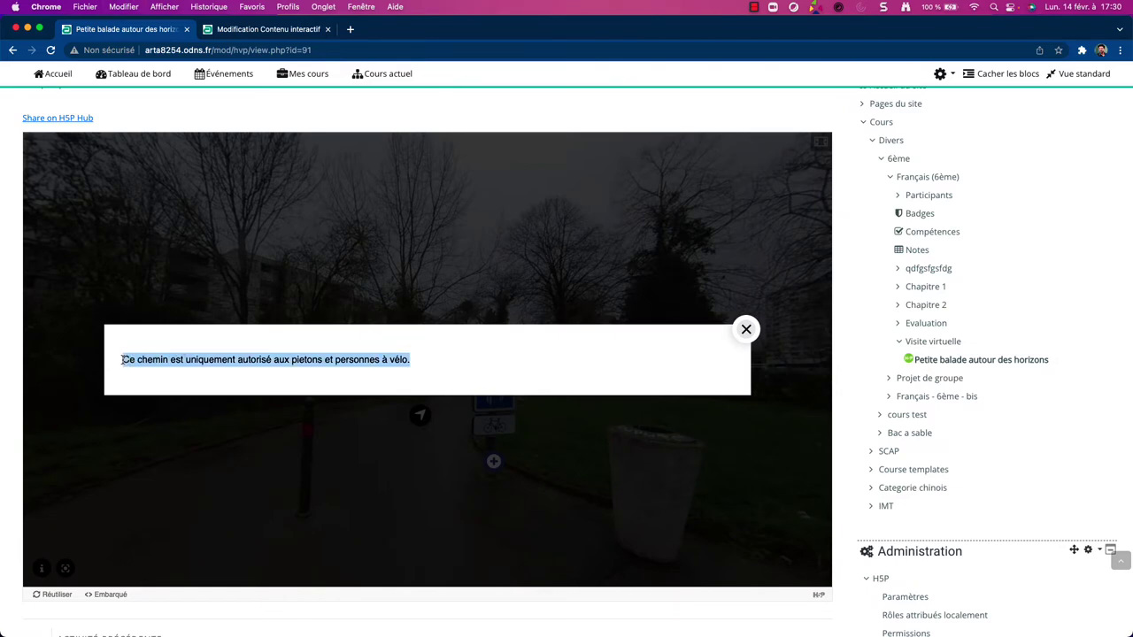
Add a Text hotspot to Etape 1 with the copied text "Ce chemin est uniquement autorisé aux pietons et personnes à vélo." and no label.
{"action": "left_click", "coordinate": [251, 29]}
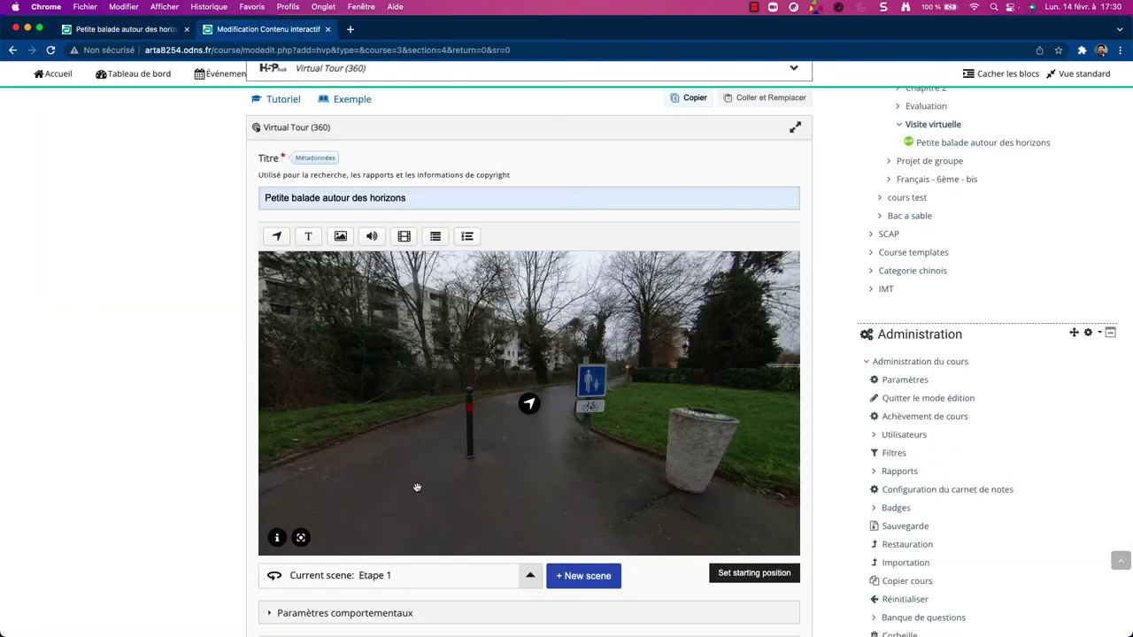
{"action": "left_click", "coordinate": [307, 239]}
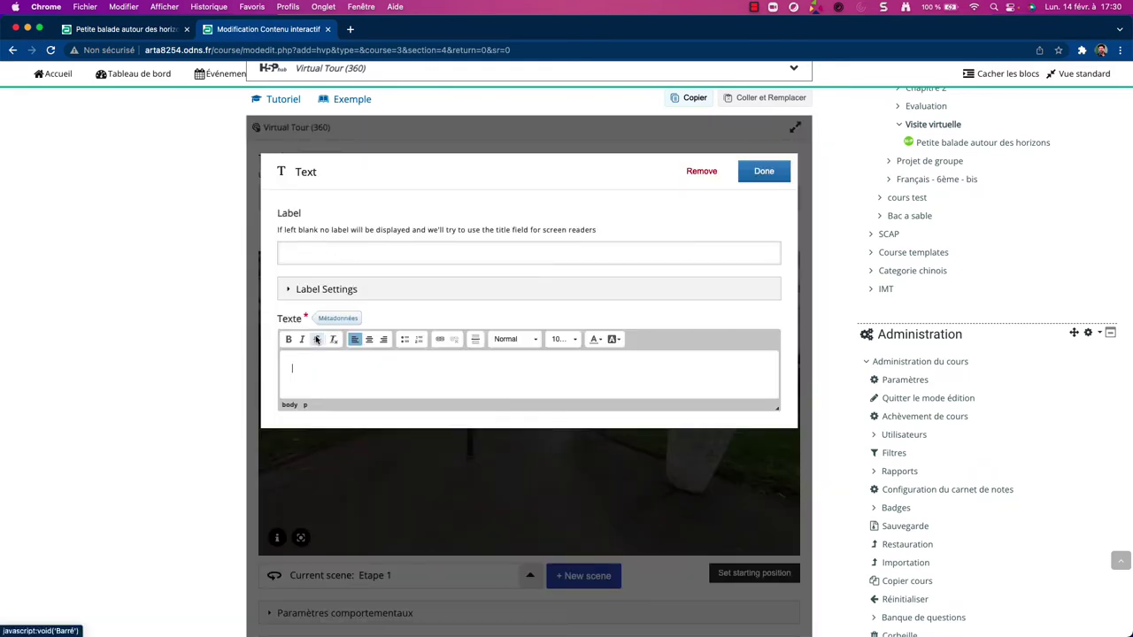
{"action": "key", "text": "super+v"}
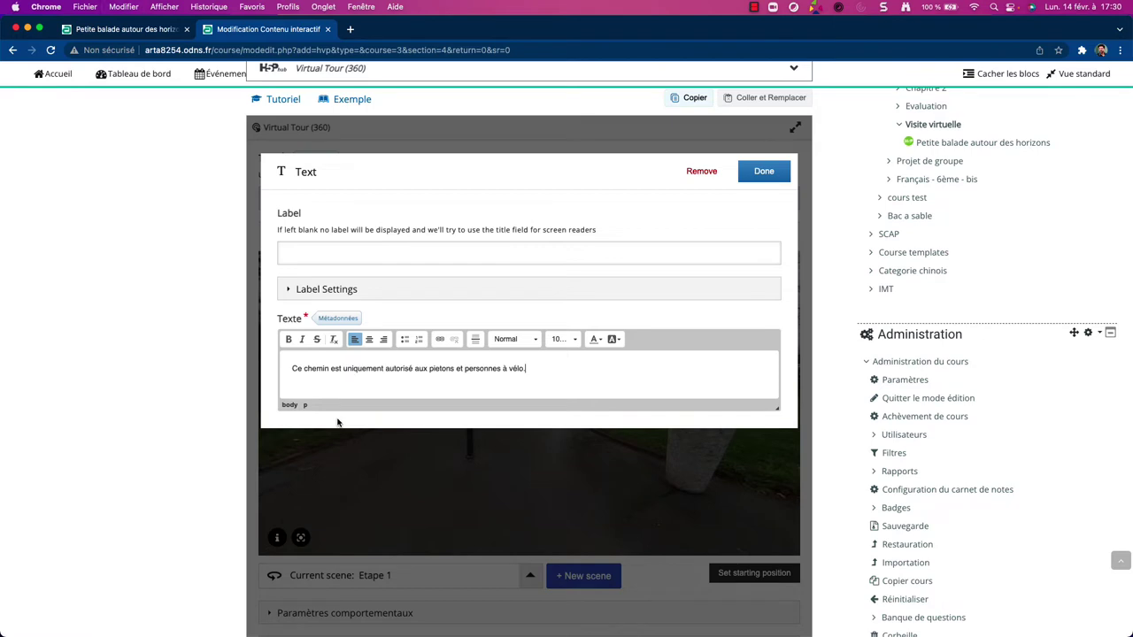
{"action": "left_click", "coordinate": [302, 253]}
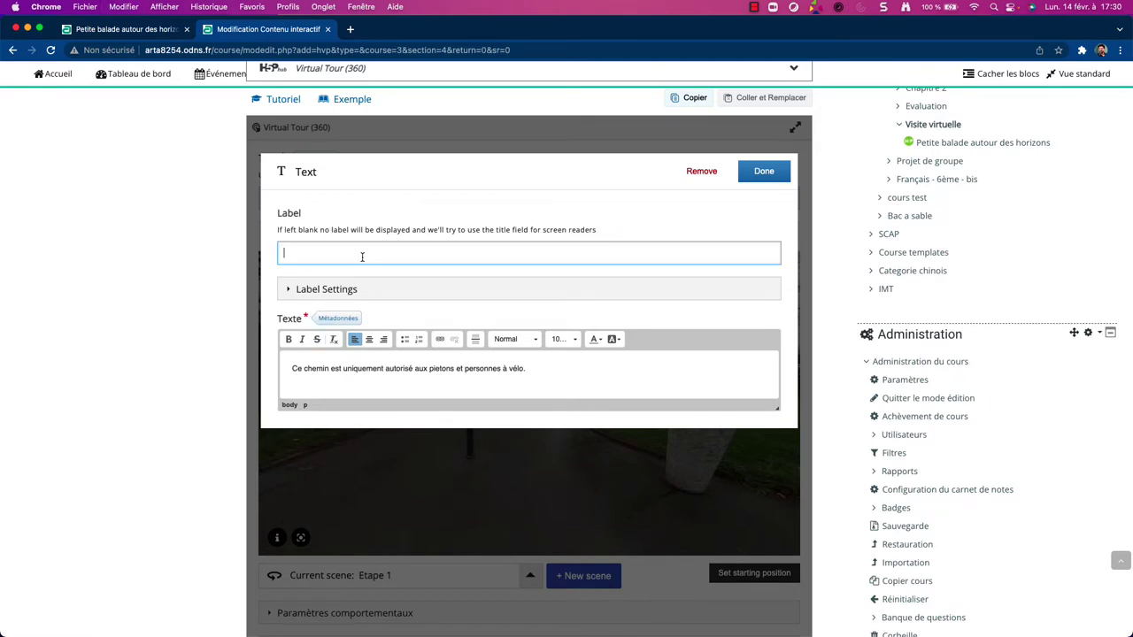
{"action": "left_click", "coordinate": [554, 372]}
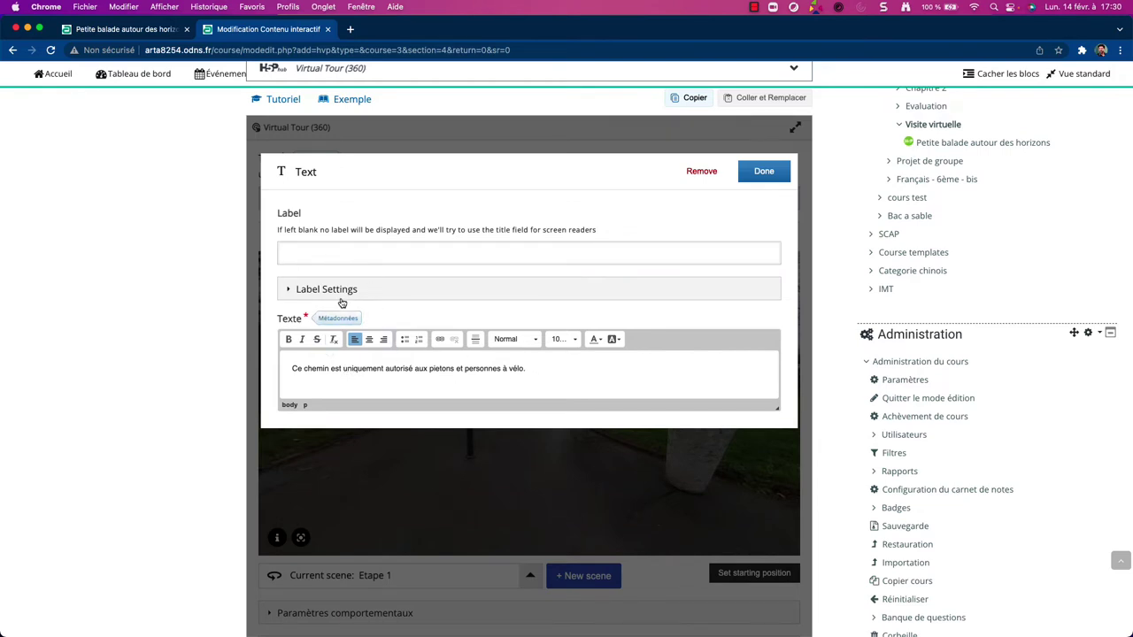
{"action": "left_click", "coordinate": [756, 184]}
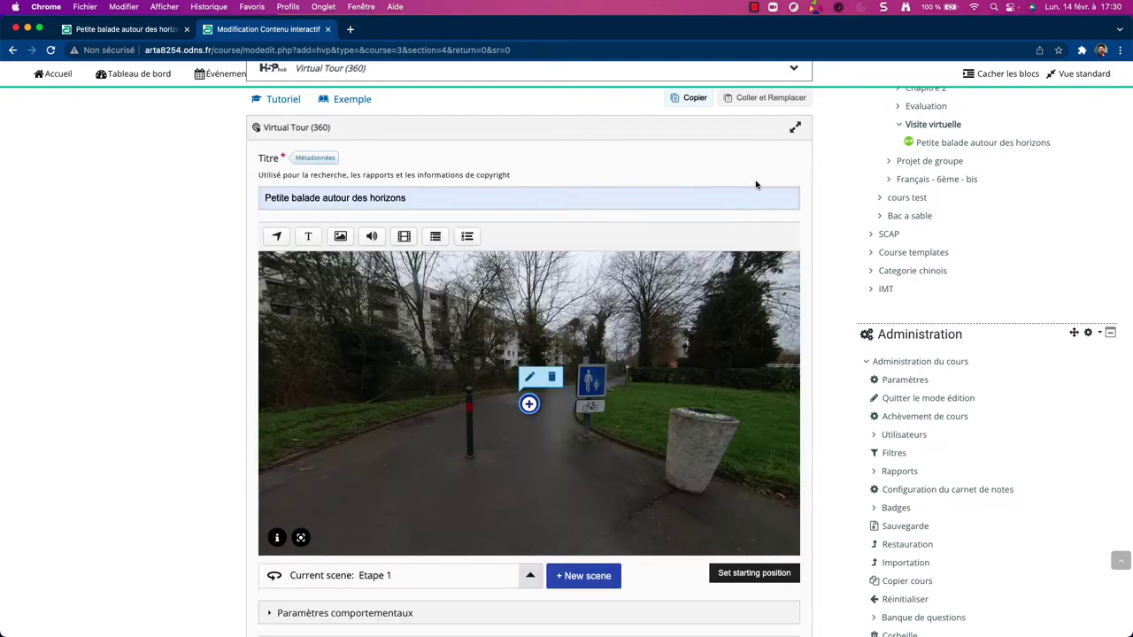
Place the text hotspot at the foot of the pedestrian sign in the Etape 1 scene.
{"action": "left_click_drag", "start_coordinate": [528, 409], "coordinate": [587, 428]}
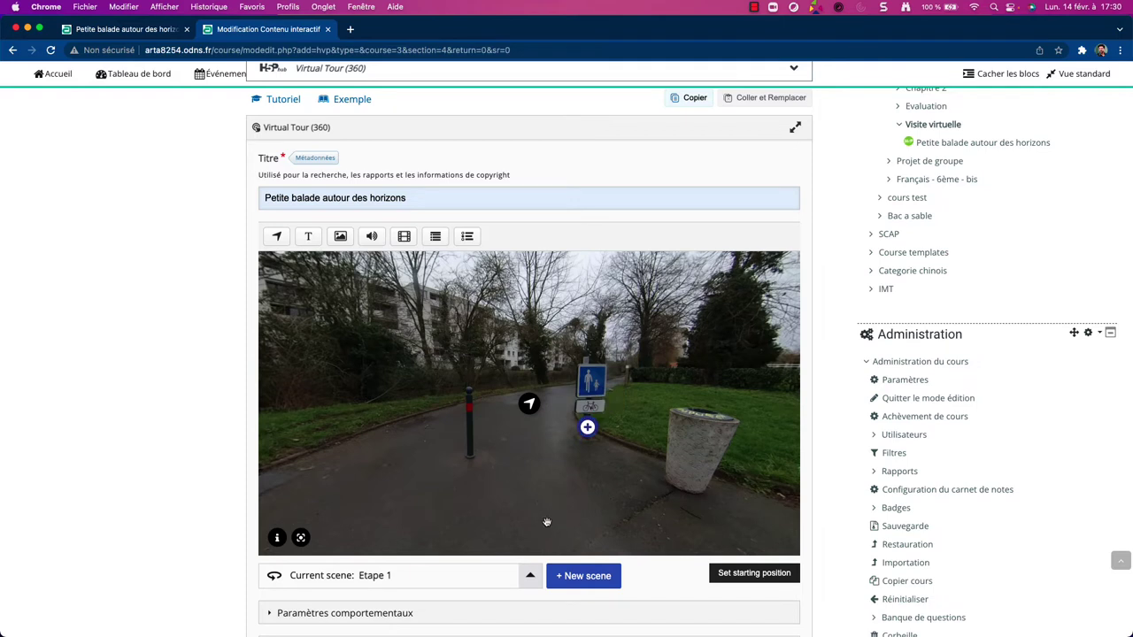
{"action": "mouse_move", "coordinate": [381, 487]}
{"action": "left_mouse_down"}
{"action": "mouse_move", "coordinate": [407, 485]}
{"action": "mouse_move", "coordinate": [387, 483]}
{"action": "left_mouse_up"}
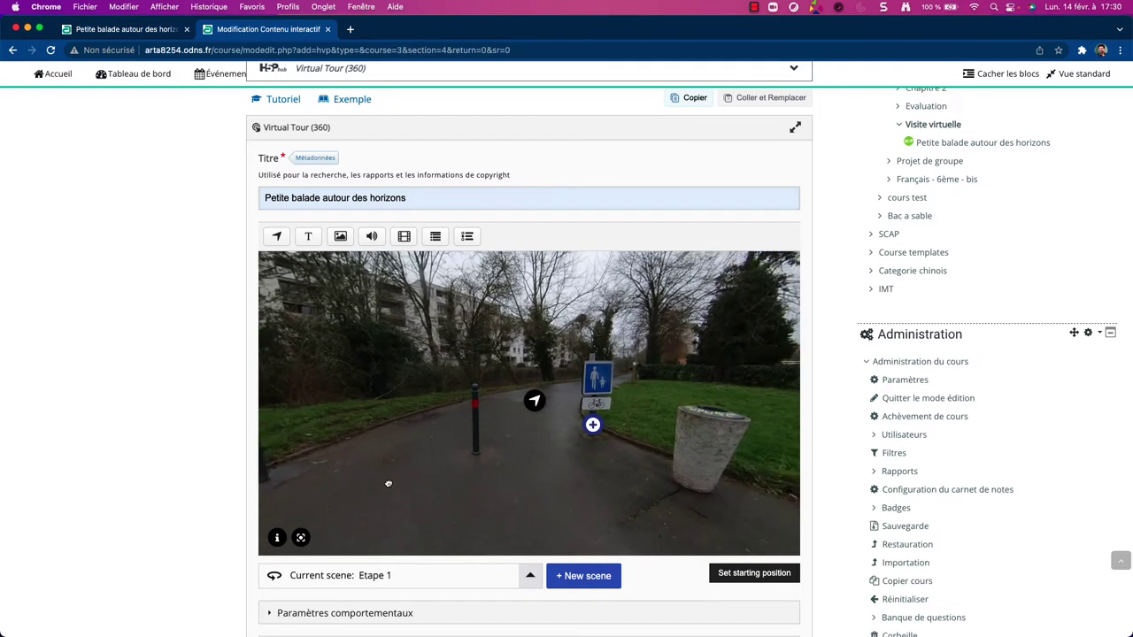
Add an Audio hotspot to Etape 1 labelled "Accueil audio", with its Display Label option set to Show.
{"action": "left_click", "coordinate": [373, 237]}
{"action": "left_click", "coordinate": [321, 261]}
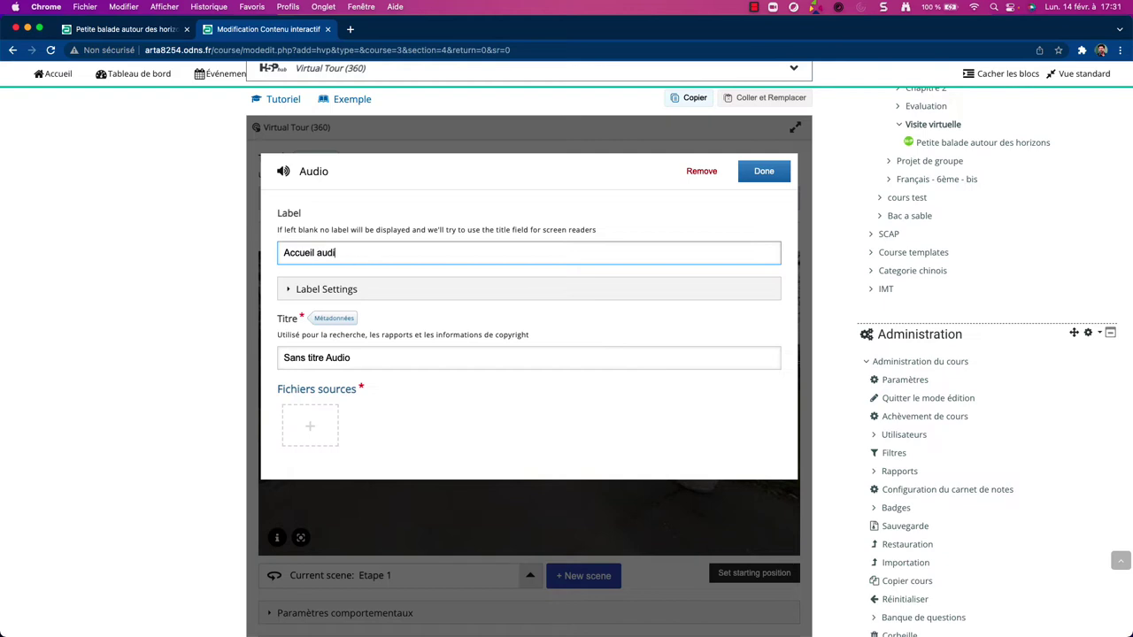
{"action": "left_click", "coordinate": [328, 293]}
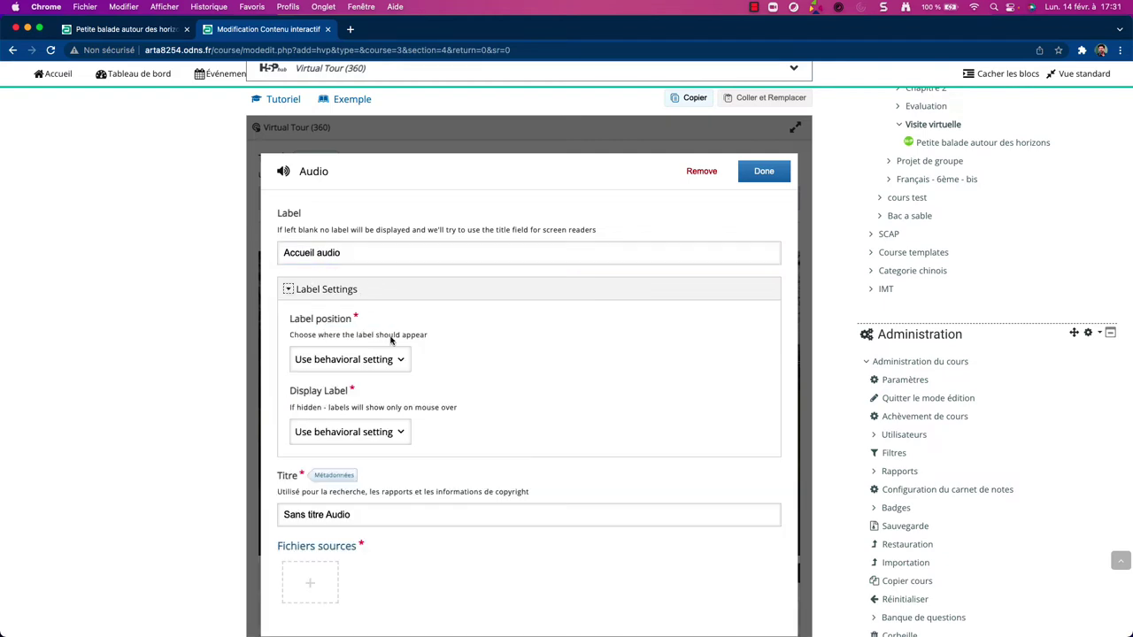
{"action": "left_click", "coordinate": [358, 442]}
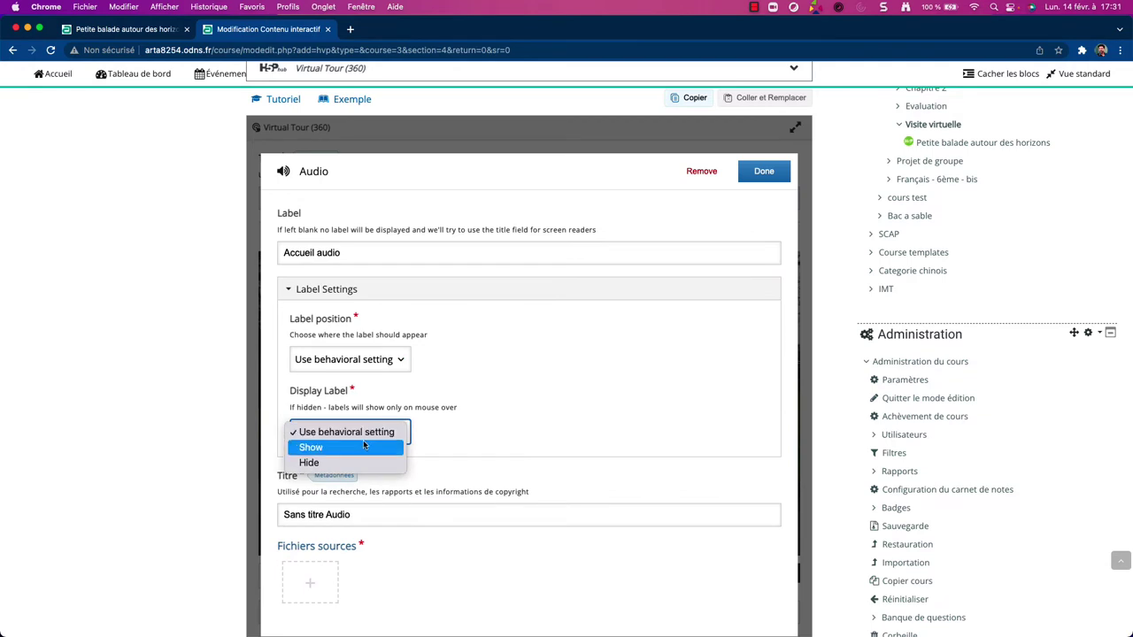
{"action": "left_click", "coordinate": [360, 448]}
Replace the audio hotspot's default title with "Accueil audio".
{"action": "scroll", "coordinate": [417, 330], "scroll_direction": "down", "scroll_amount": 3}
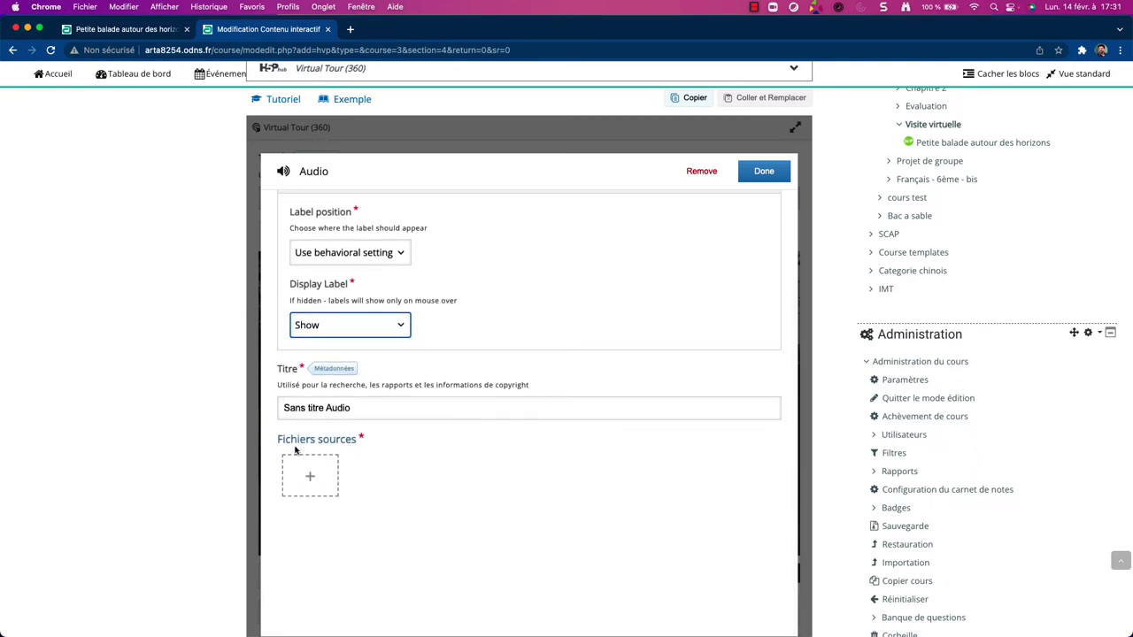
{"action": "left_click", "coordinate": [390, 407]}
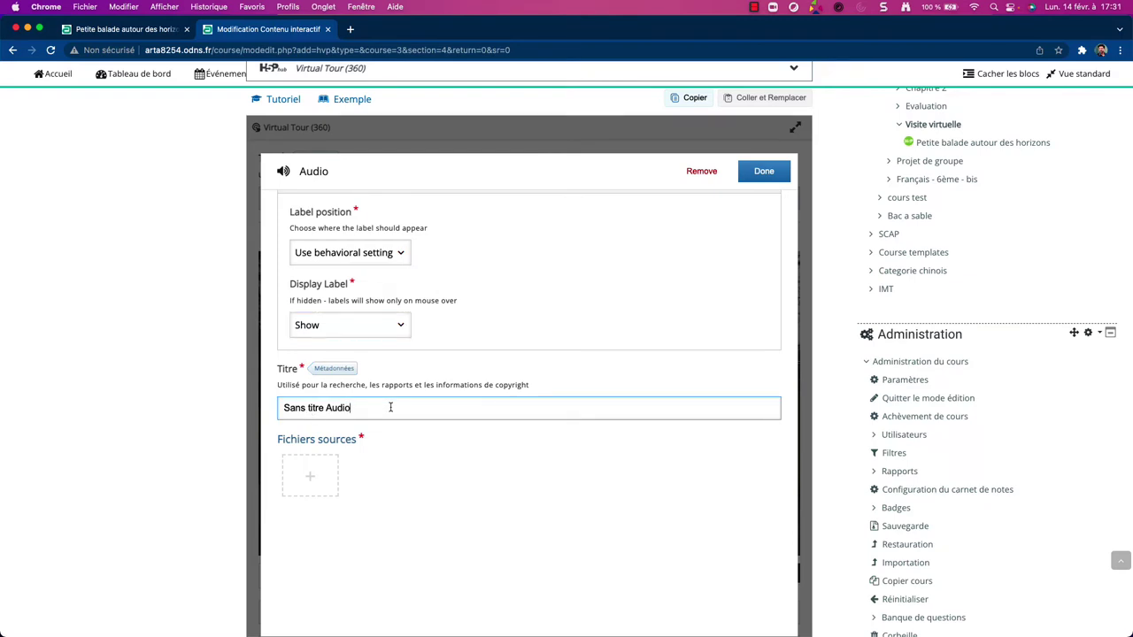
{"action": "triple_click", "coordinate": [390, 407]}
{"action": "type", "text": "a"}
Upload PresentationDeLaBallade.wav as the audio source, and place the hotspot in the upper-left corner of the Etape 1 view.
{"action": "left_click", "coordinate": [310, 475]}
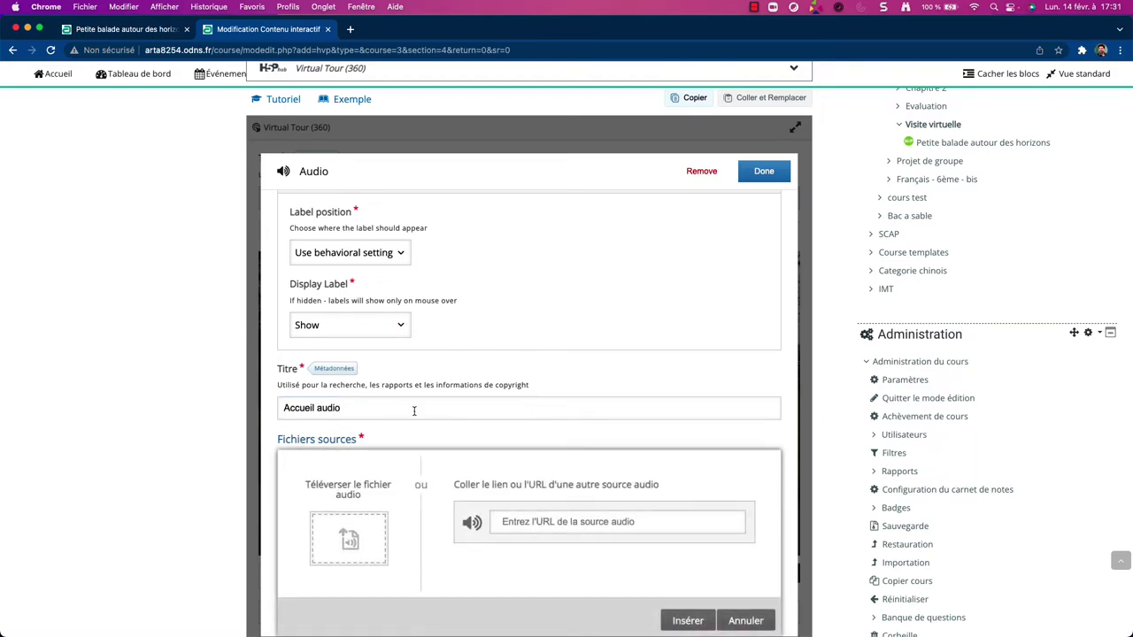
{"action": "scroll", "coordinate": [413, 410], "scroll_direction": "down", "scroll_amount": 2}
{"action": "left_click", "coordinate": [349, 468]}
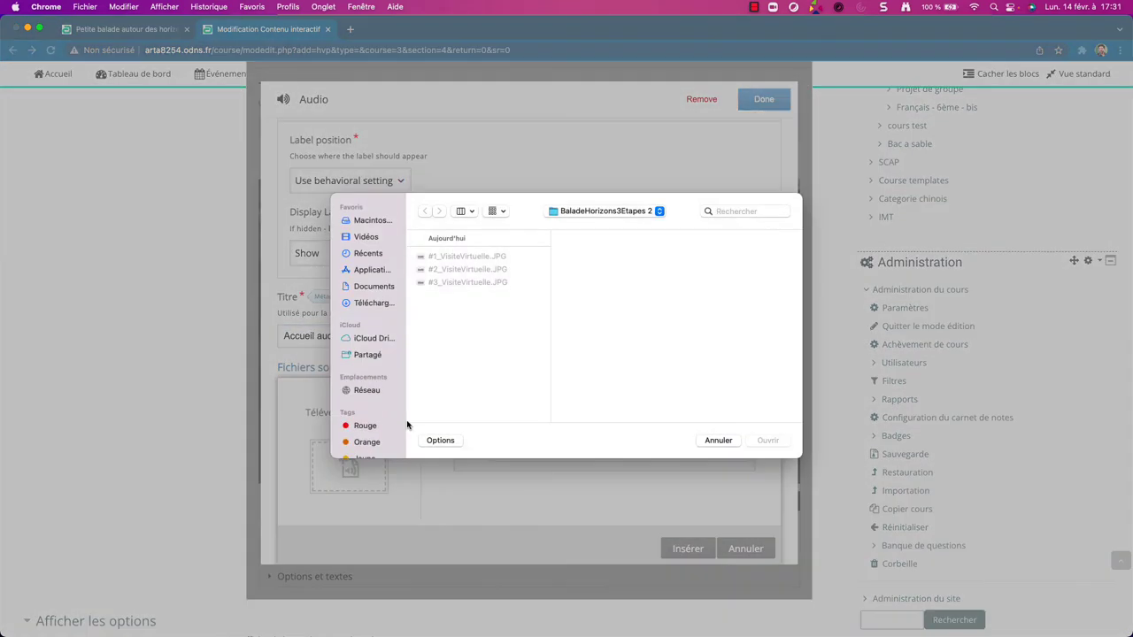
{"action": "left_click", "coordinate": [723, 211]}
{"action": "type", "text": ".x"}
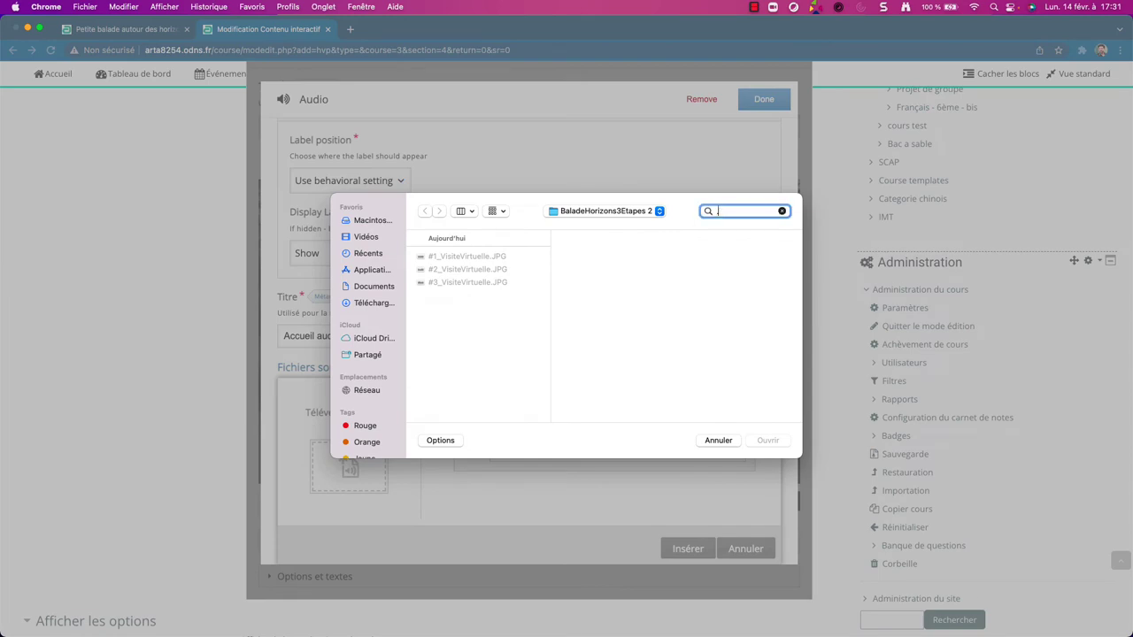
{"action": "key", "text": "BackSpace"}
{"action": "type", "text": "wav"}
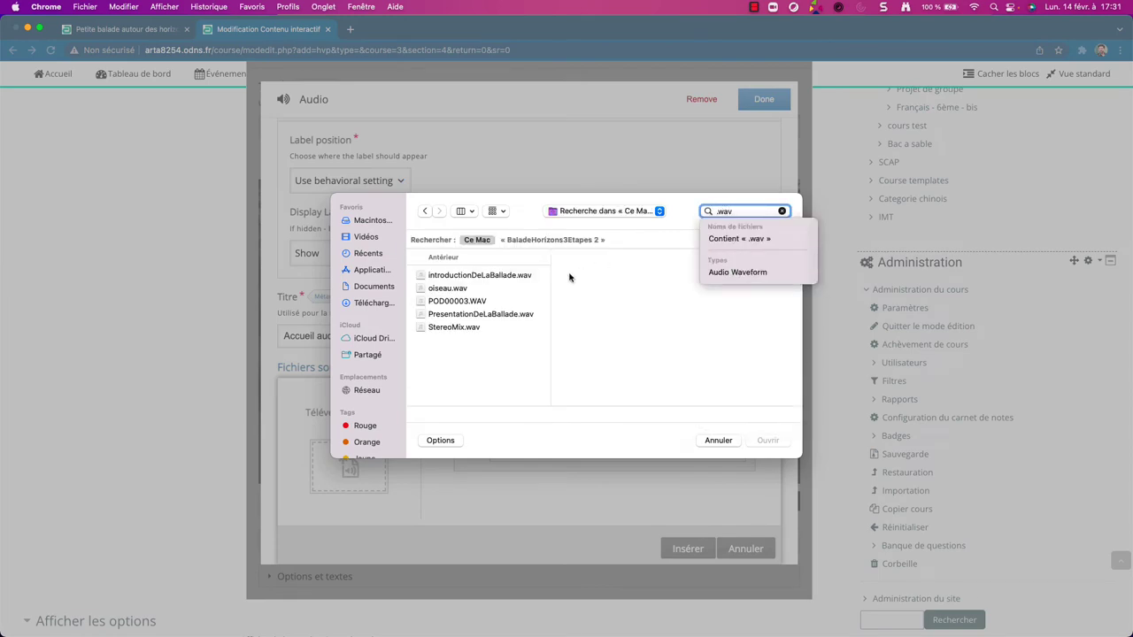
{"action": "left_click", "coordinate": [495, 315]}
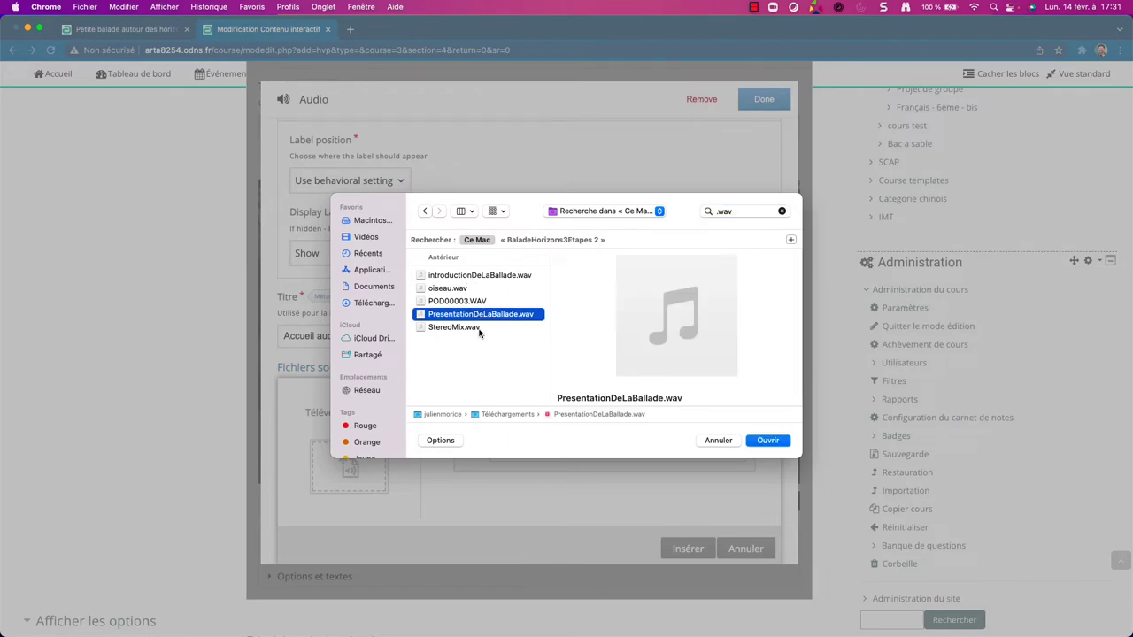
{"action": "left_click", "coordinate": [768, 440]}
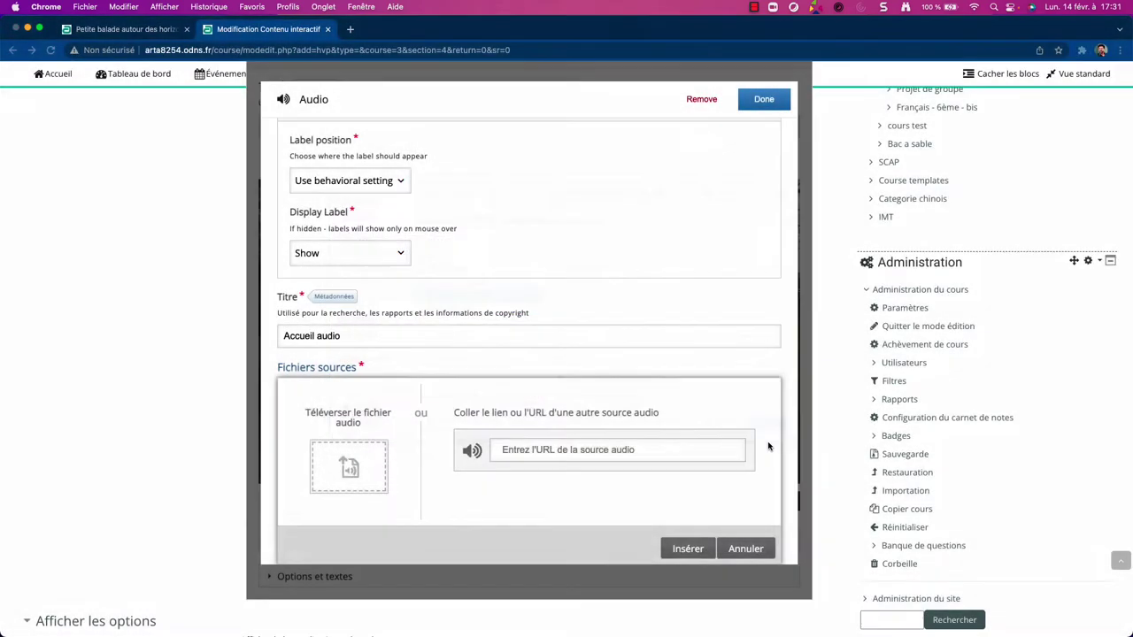
{"action": "left_click", "coordinate": [762, 99]}
{"action": "left_click_drag", "start_coordinate": [545, 334], "coordinate": [292, 208]}
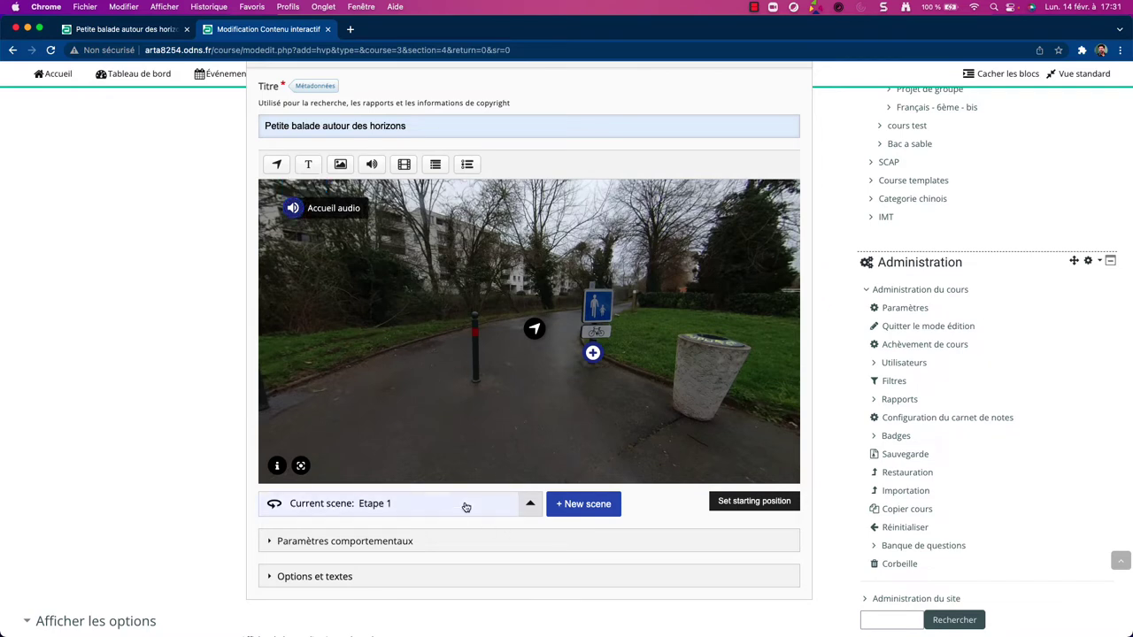
Switch to the Etape 2 scene, turn to the information panel, and add an Image hotspot labelled "Zoom".
{"action": "left_click", "coordinate": [426, 504]}
{"action": "left_click", "coordinate": [404, 454]}
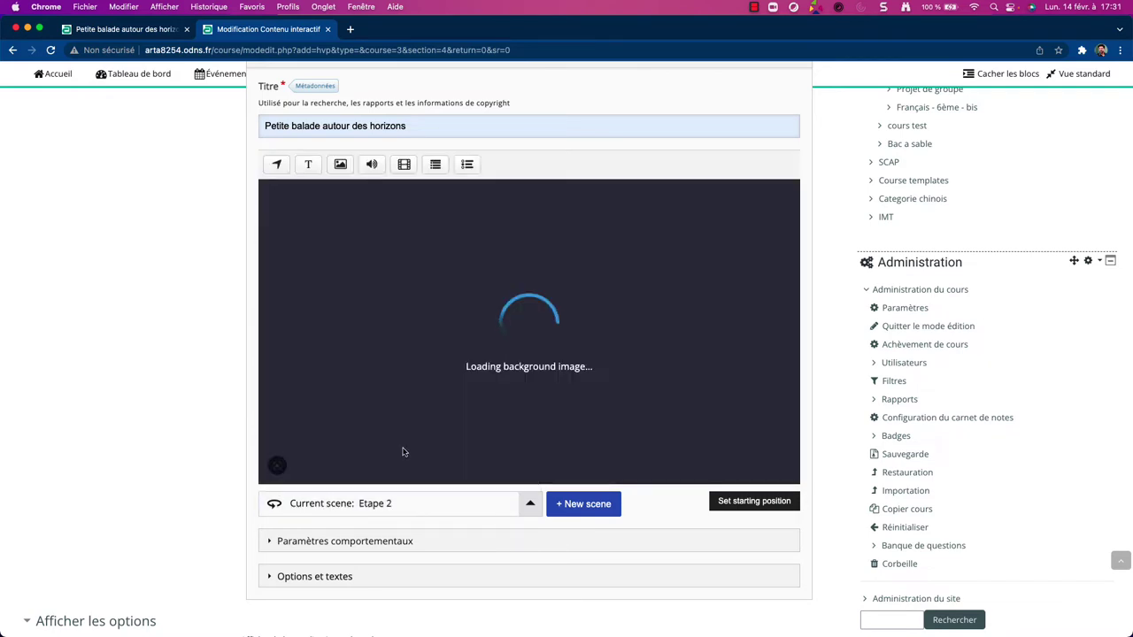
{"action": "left_click_drag", "start_coordinate": [662, 372], "coordinate": [464, 314]}
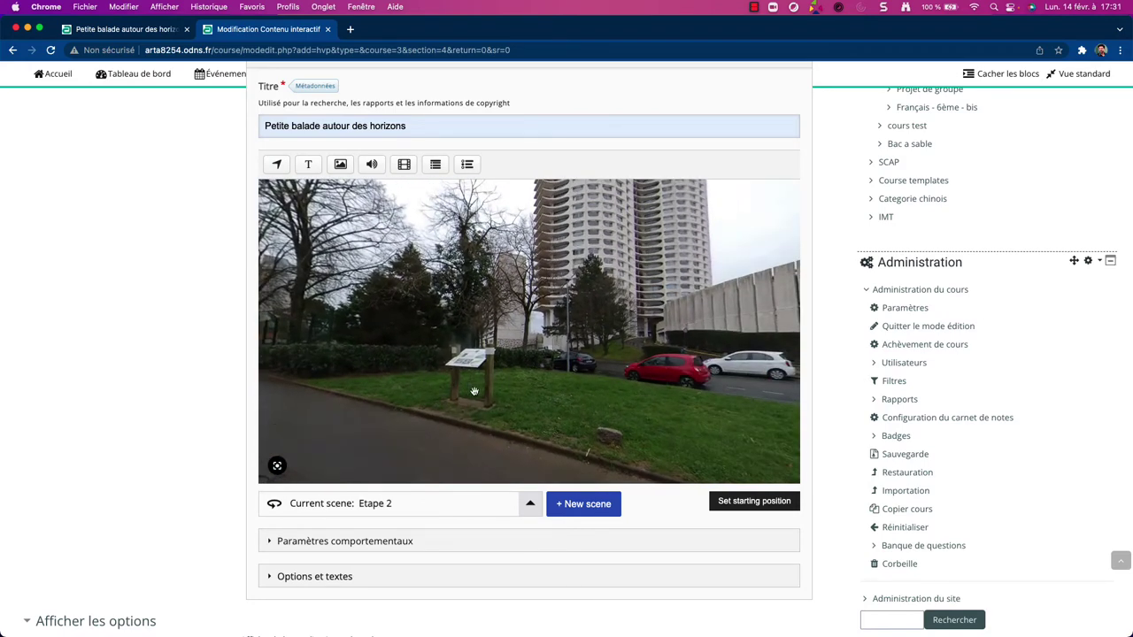
{"action": "left_click", "coordinate": [341, 162]}
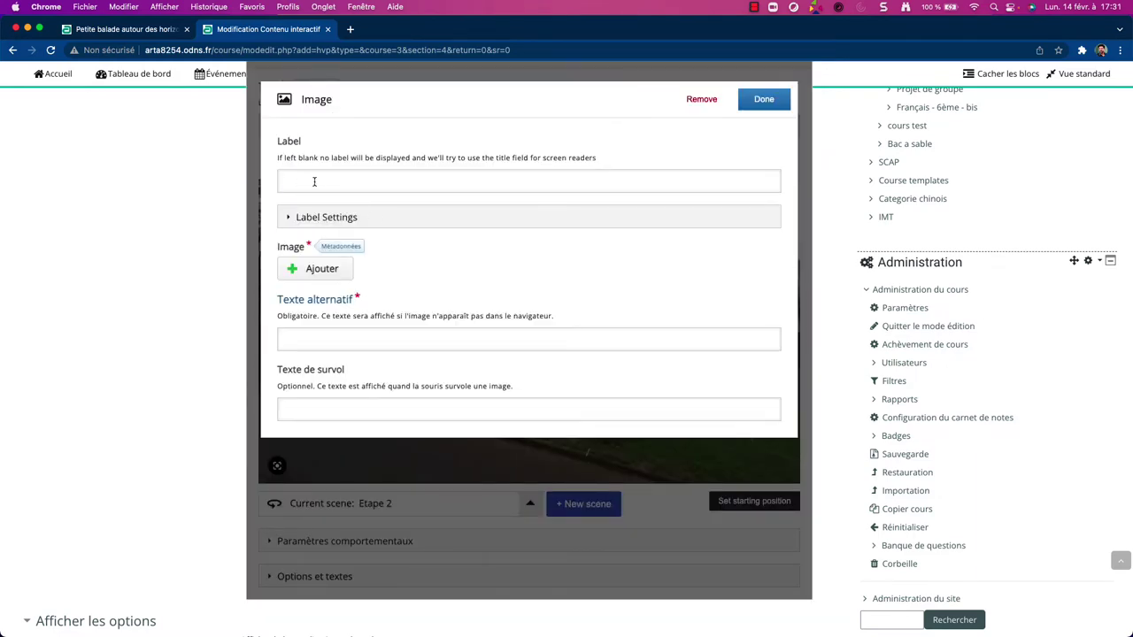
{"action": "left_click", "coordinate": [315, 182]}
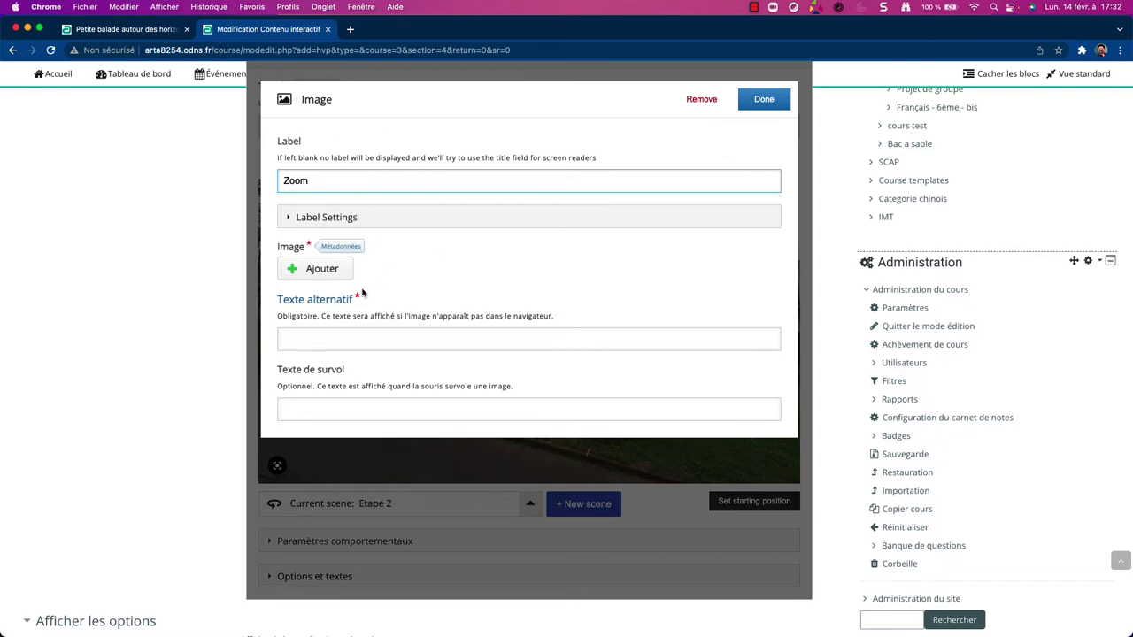
Upload ImagePanneauHorizons.png from the Téléchargements folder as the hotspot's image.
{"action": "left_click", "coordinate": [322, 270]}
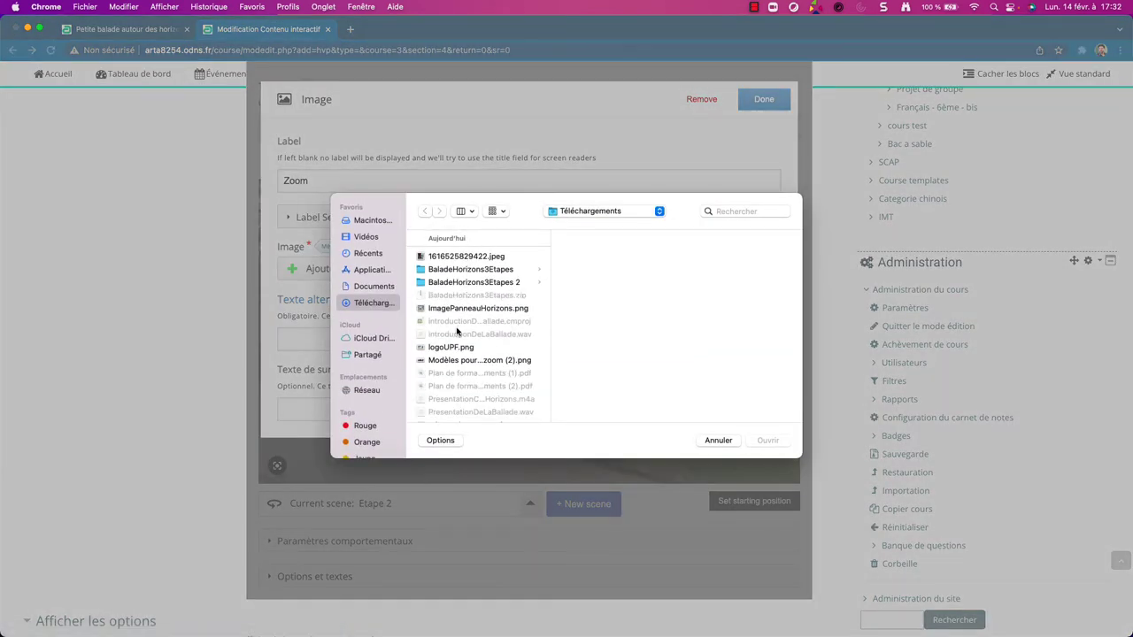
{"action": "left_click", "coordinate": [455, 310]}
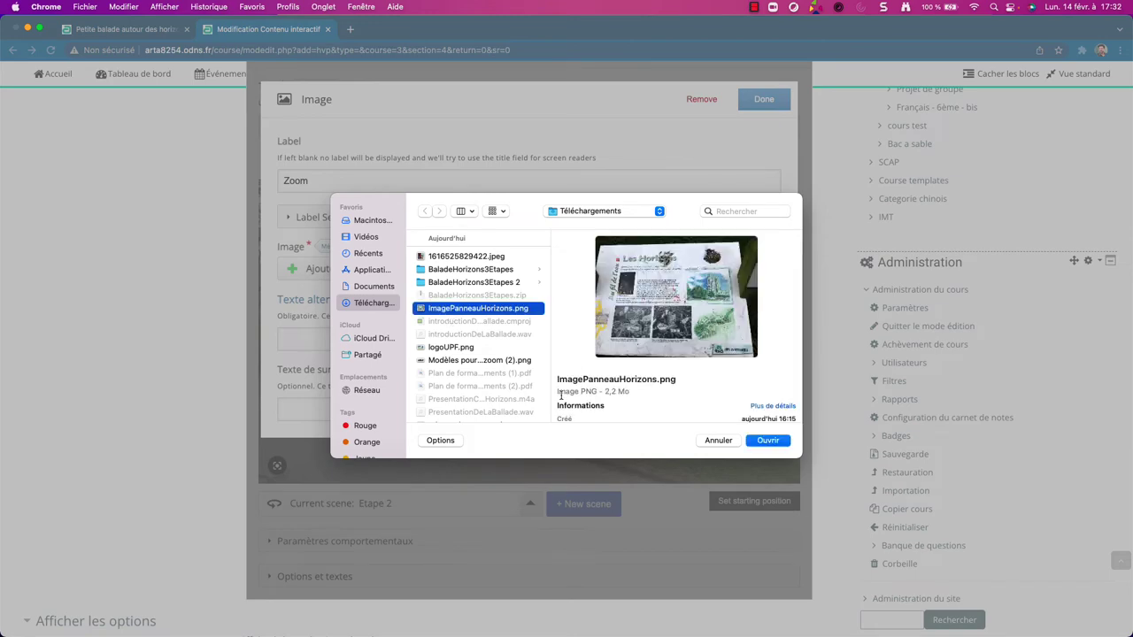
{"action": "left_click", "coordinate": [768, 441]}
Set the image's alternative text to "Zoom" and its hover text to "Cliquez pour zoomer sur le panneau.", and confirm the hotspot.
{"action": "scroll", "coordinate": [342, 344], "scroll_direction": "down", "scroll_amount": 3}
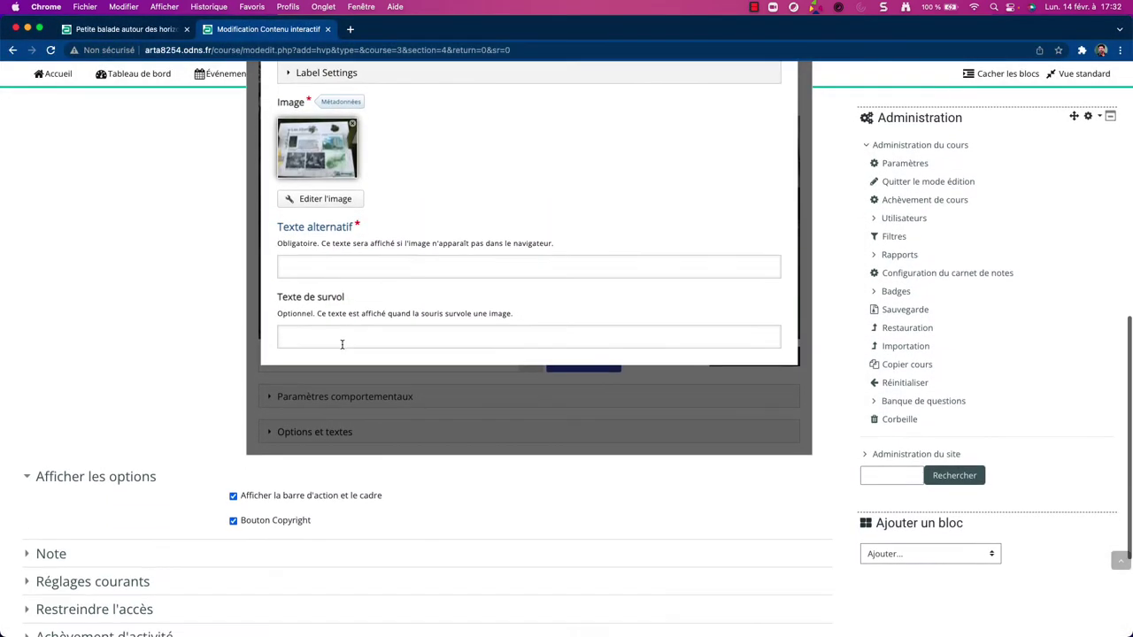
{"action": "left_click", "coordinate": [314, 267]}
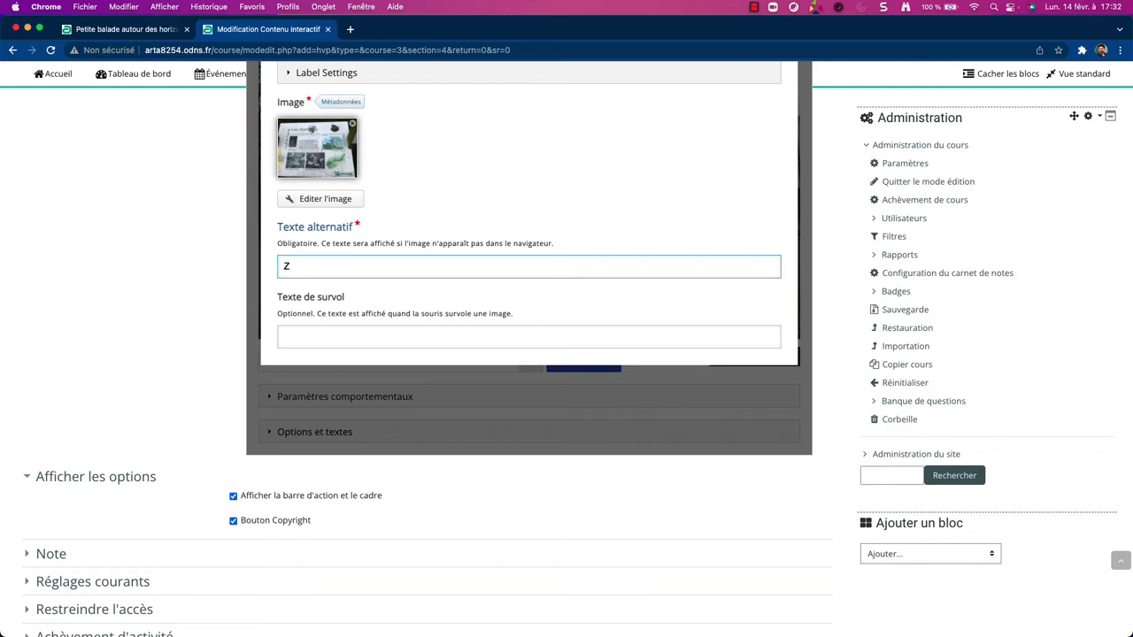
{"action": "left_click", "coordinate": [327, 339]}
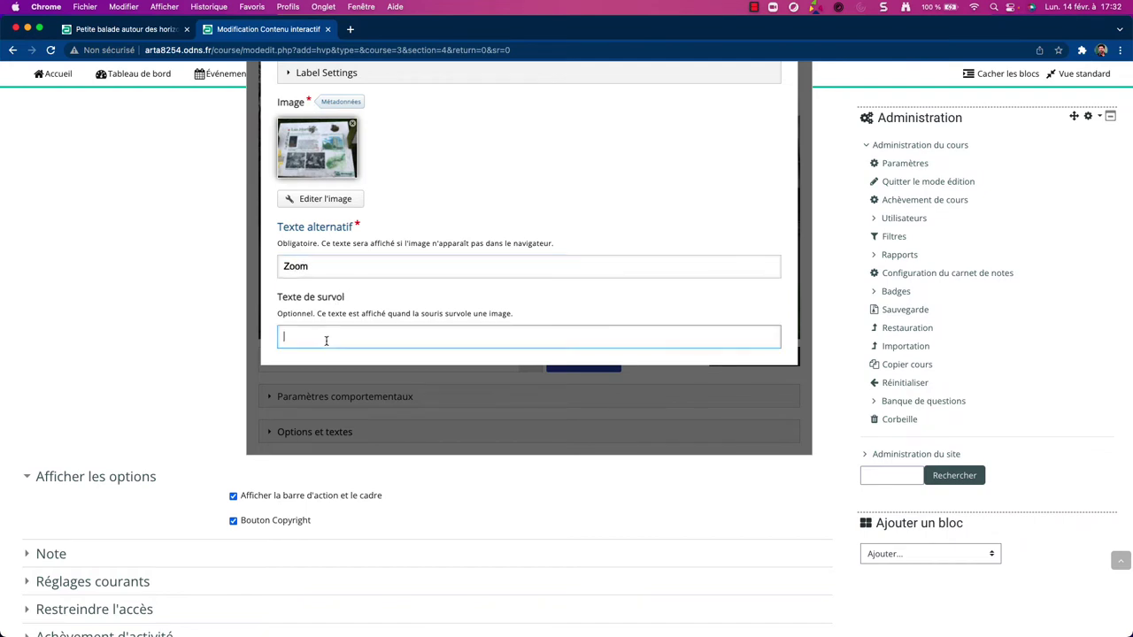
{"action": "scroll", "coordinate": [326, 339], "scroll_direction": "down", "scroll_amount": 1}
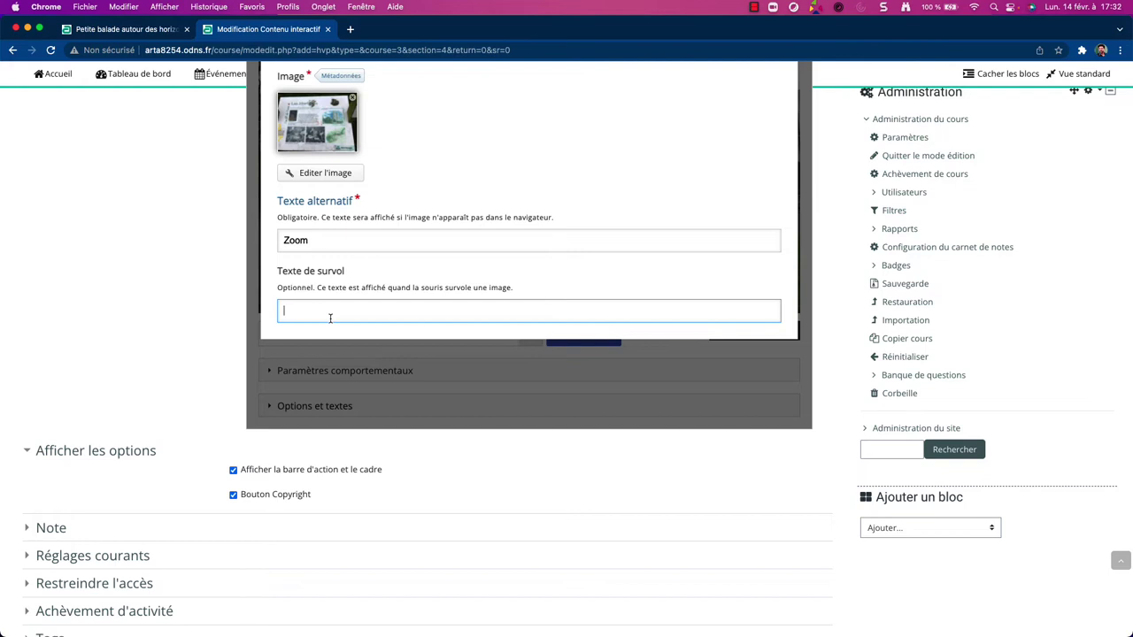
{"action": "type", "text": "Cliquer pour zoomer sur le panneau."}
{"action": "scroll", "coordinate": [554, 288], "scroll_direction": "up", "scroll_amount": 5}
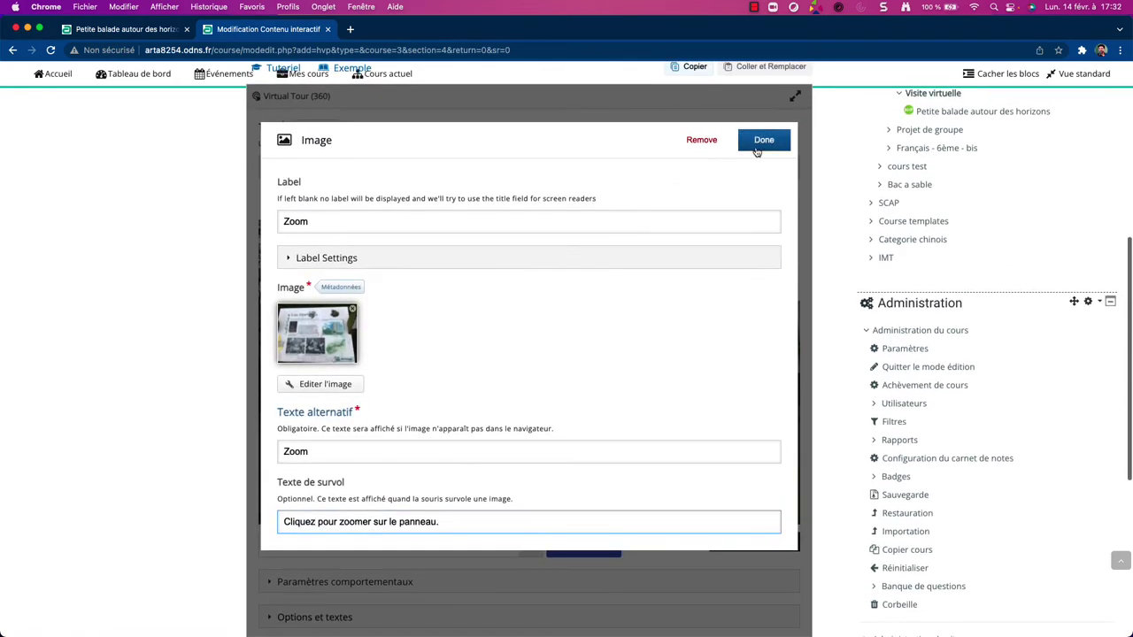
{"action": "left_click", "coordinate": [753, 139]}
Start a Video hotspot in Etape 2, and check the label of the video hotspot on the towers in the existing tour.
{"action": "left_click_drag", "start_coordinate": [340, 422], "coordinate": [370, 420]}
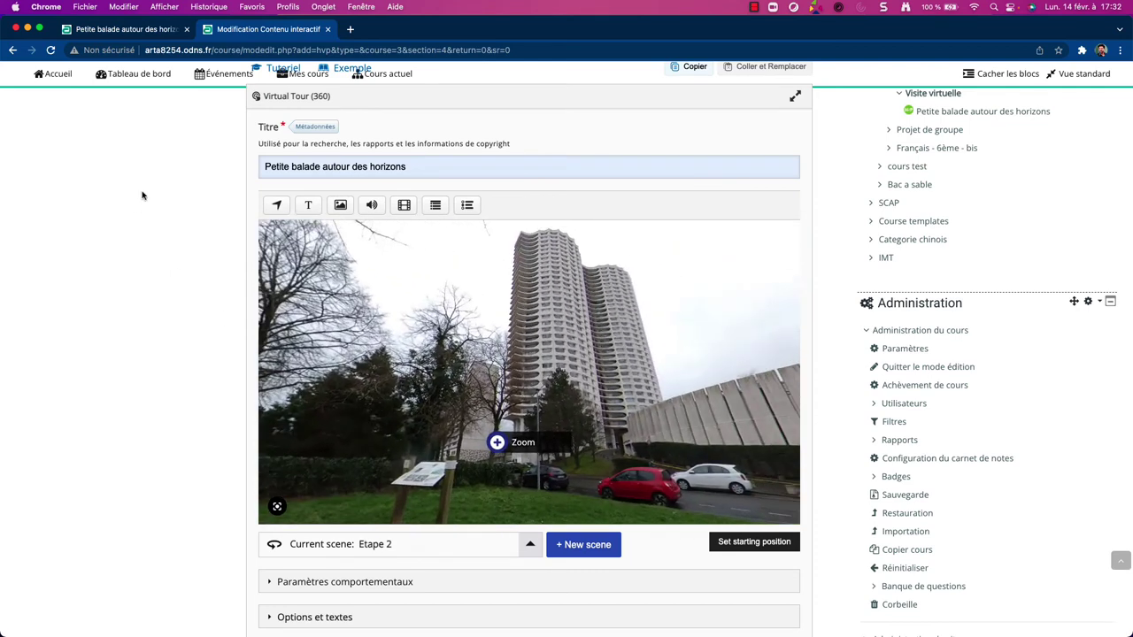
{"action": "left_click", "coordinate": [404, 205]}
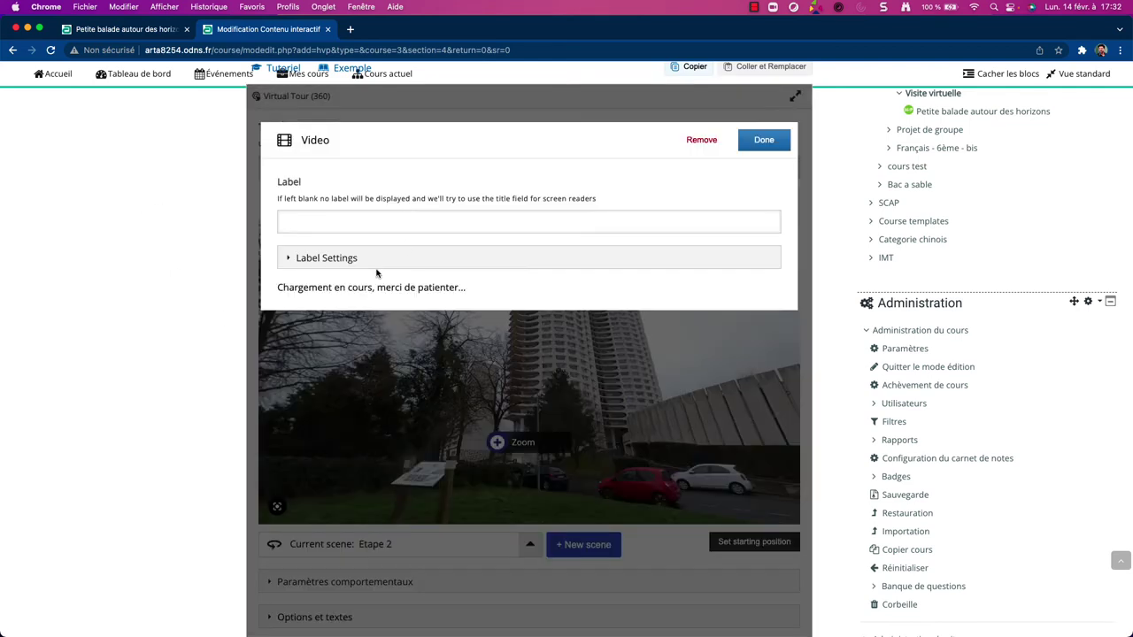
{"action": "left_click", "coordinate": [121, 29]}
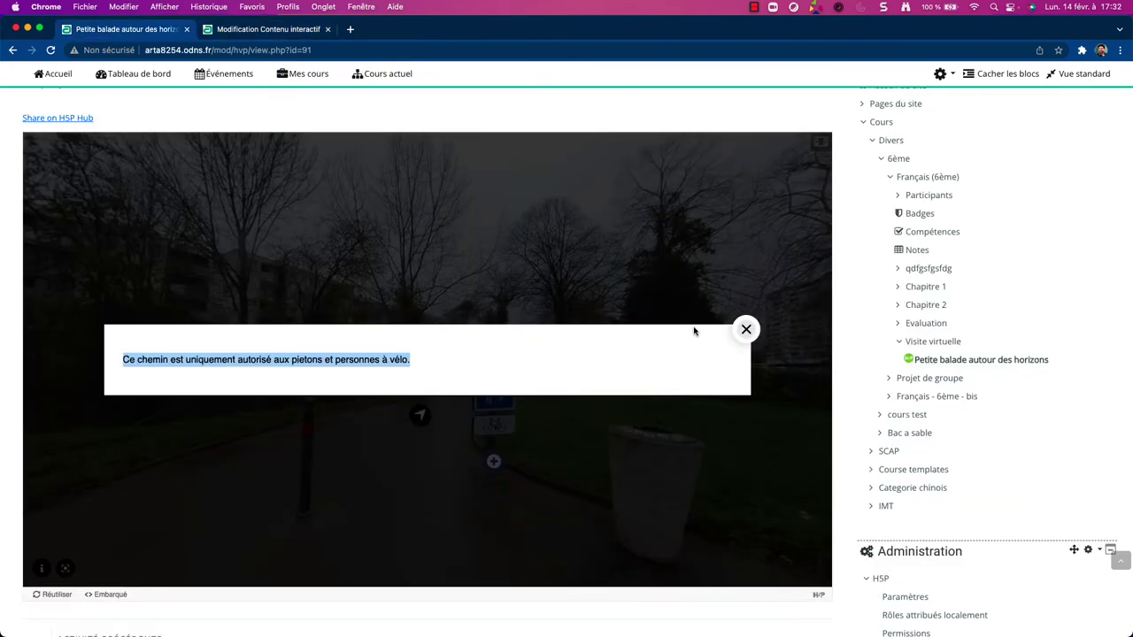
{"action": "left_click", "coordinate": [747, 327]}
{"action": "left_click", "coordinate": [420, 413]}
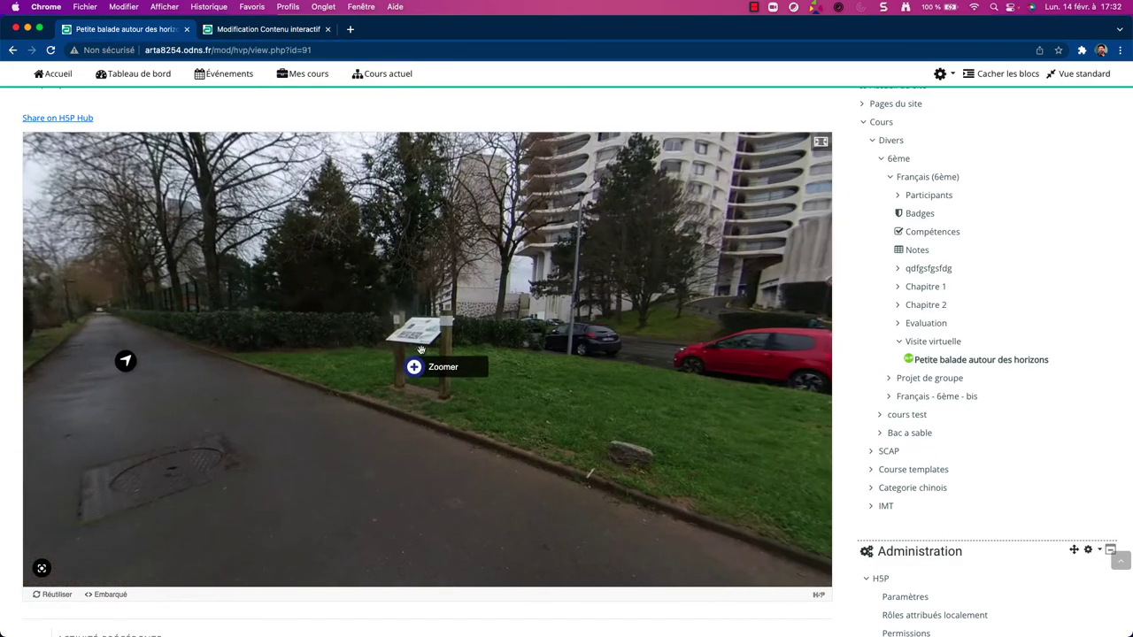
{"action": "left_click_drag", "start_coordinate": [420, 349], "coordinate": [175, 508]}
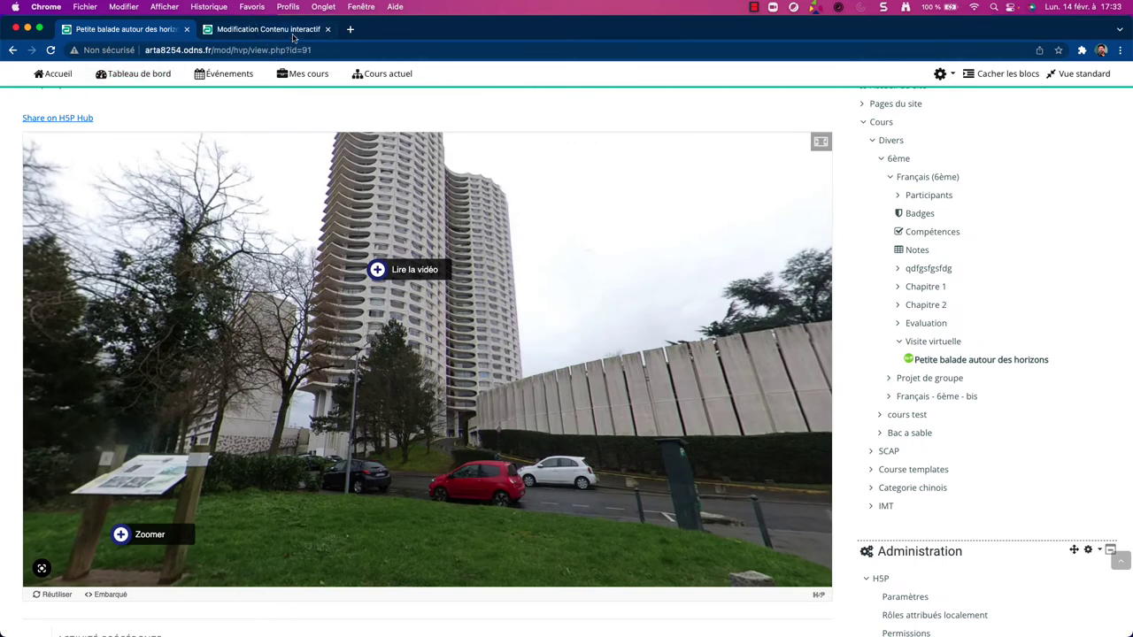
Label the new video hotspot "Lire la vidéo" and set its title to "Présentation des horizons".
{"action": "left_click", "coordinate": [292, 34]}
{"action": "left_click", "coordinate": [319, 221]}
{"action": "type", "text": "Lire la vidéo"}
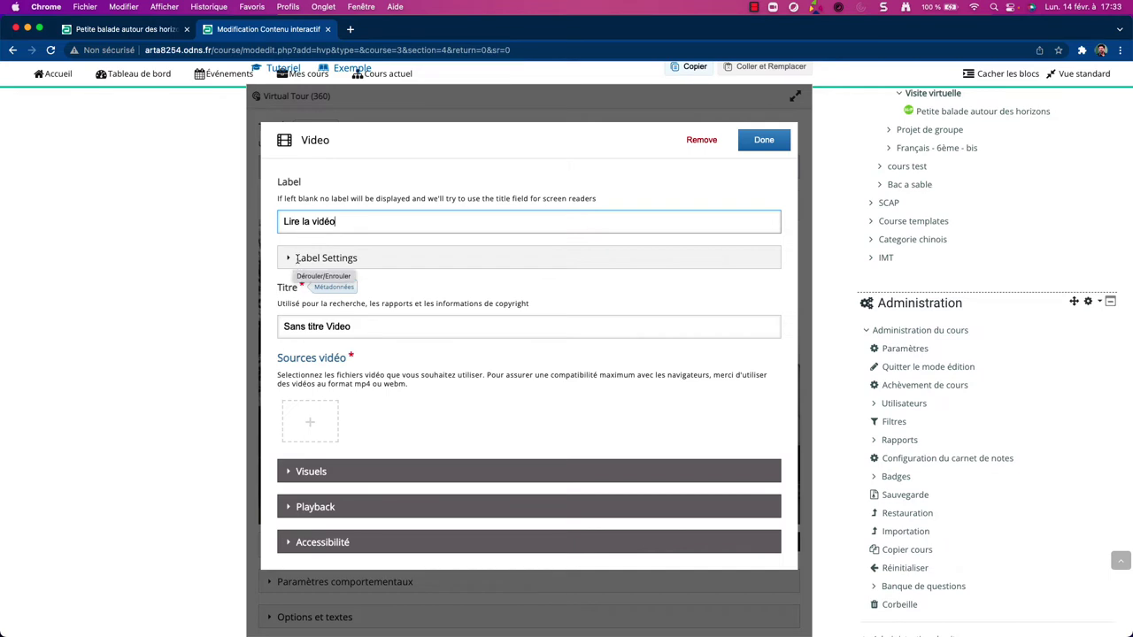
{"action": "scroll", "coordinate": [389, 316], "scroll_direction": "down", "scroll_amount": 1}
{"action": "left_click", "coordinate": [353, 314]}
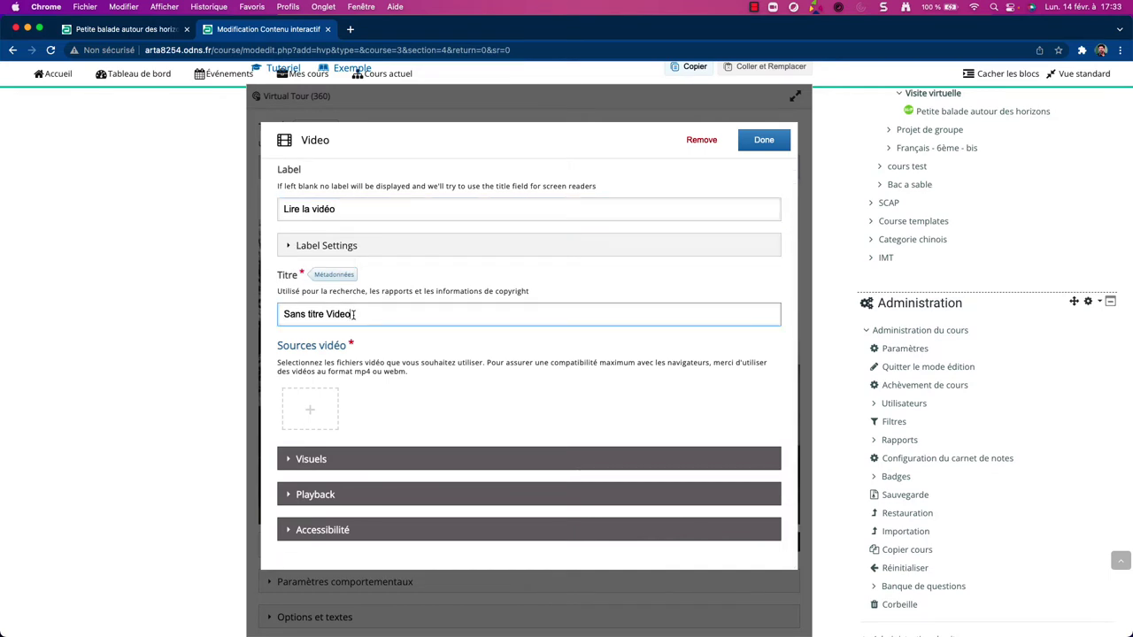
{"action": "key", "text": "super+a"}
{"action": "type", "text": "Présentation d"}
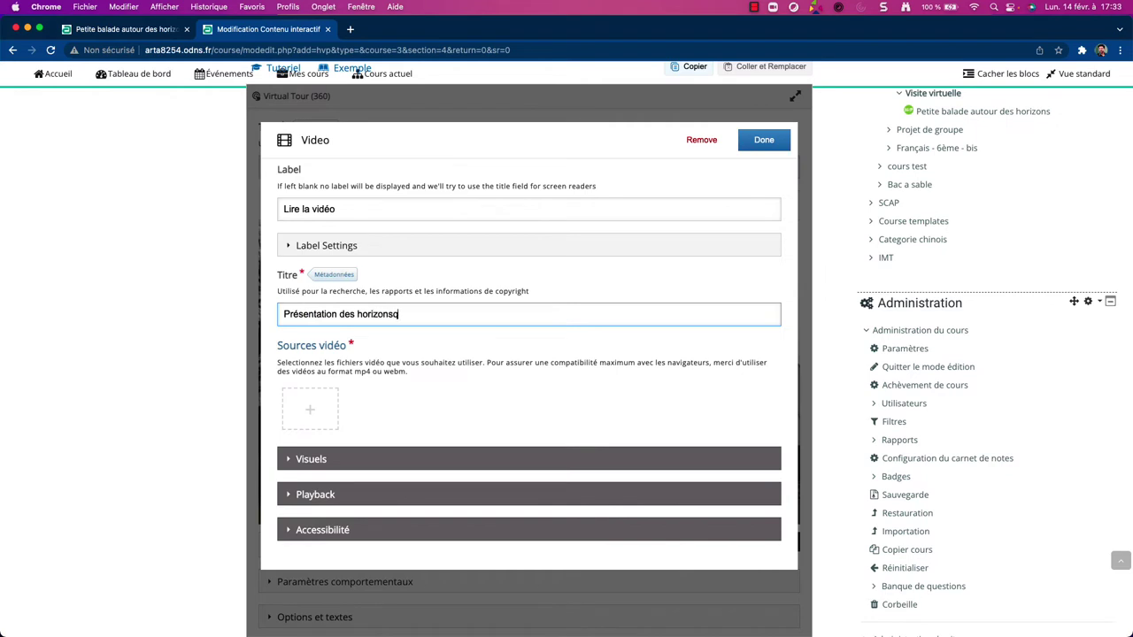
{"action": "type", "text": "es horizonsq"}
{"action": "key", "text": "BackSpace"}
Open the new hotspot's video source entry, and copy the YouTube URL of the video used in the existing tour.
{"action": "scroll", "coordinate": [364, 393], "scroll_direction": "down", "scroll_amount": 1}
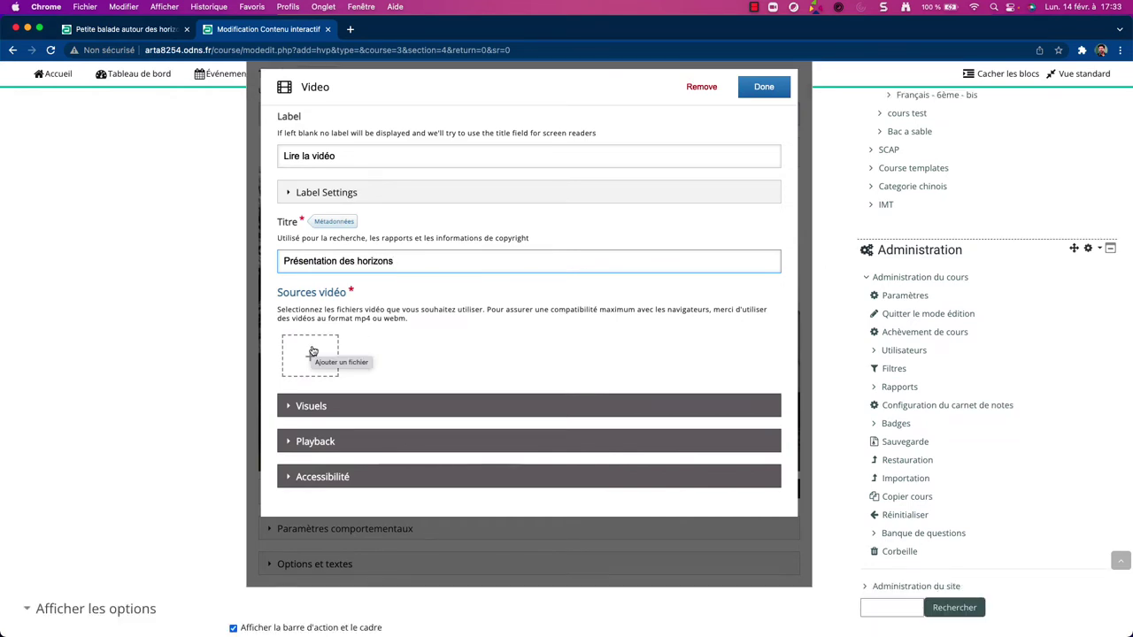
{"action": "left_click", "coordinate": [331, 356]}
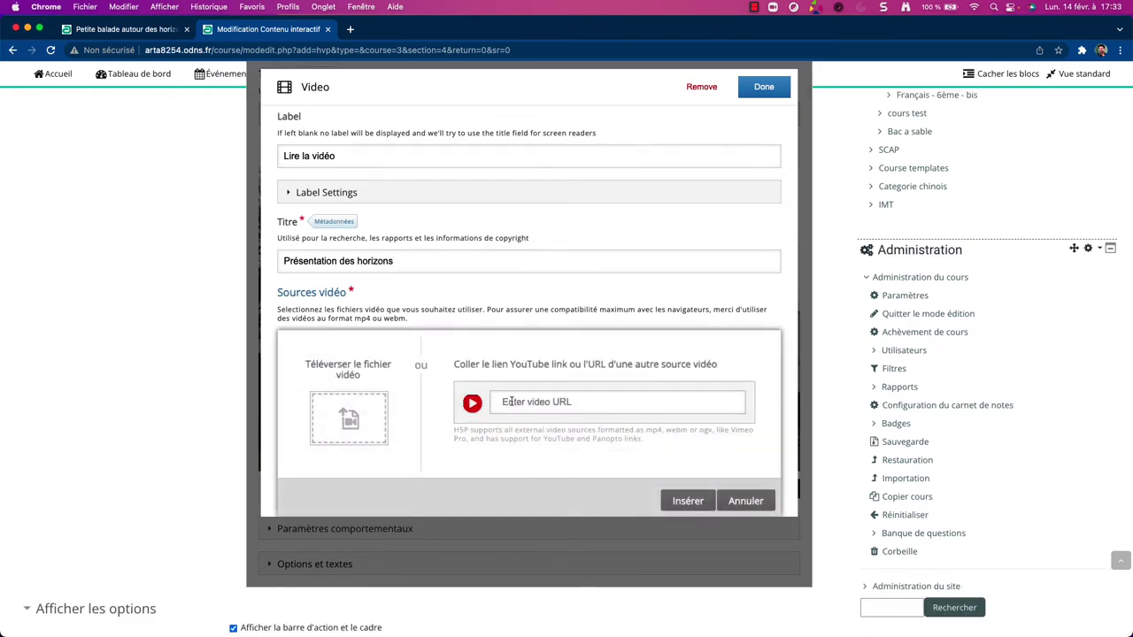
{"action": "left_click", "coordinate": [120, 29]}
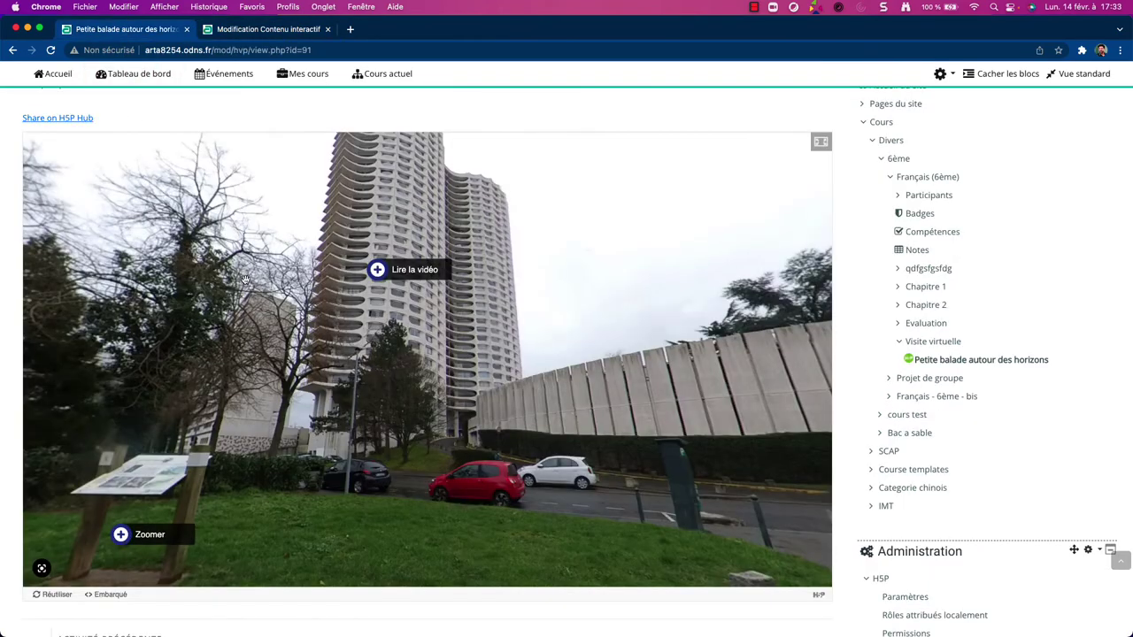
{"action": "left_click", "coordinate": [420, 271]}
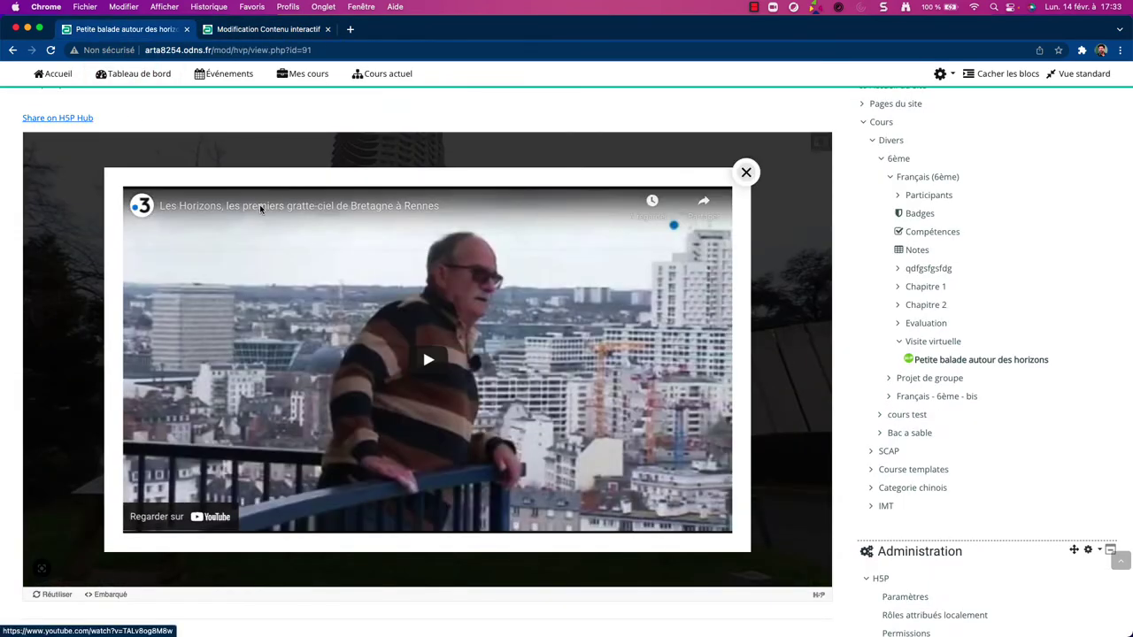
{"action": "left_click", "coordinate": [260, 205]}
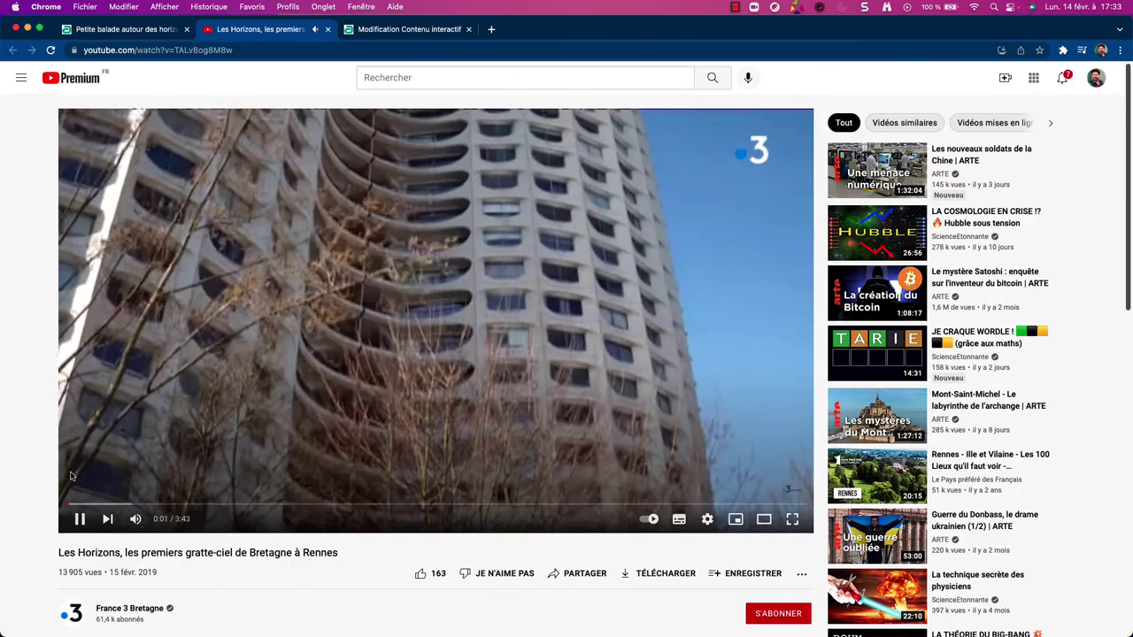
{"action": "left_click", "coordinate": [80, 518]}
{"action": "left_click", "coordinate": [212, 51]}
{"action": "key", "text": "cmd+c"}
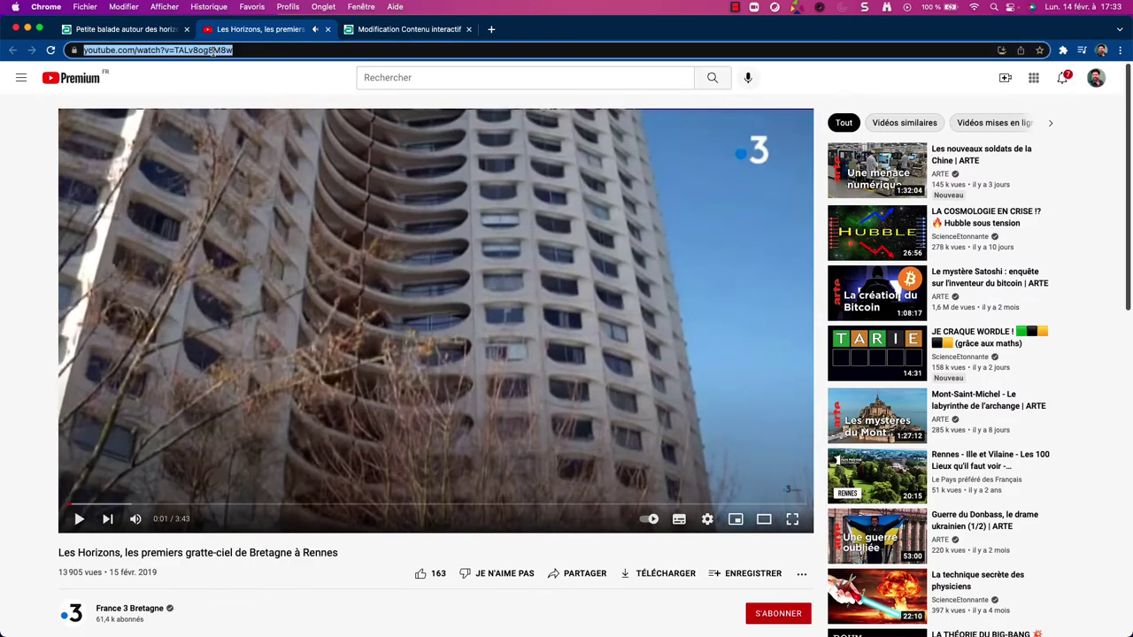
{"action": "left_click", "coordinate": [126, 34]}
{"action": "left_click", "coordinate": [430, 34]}
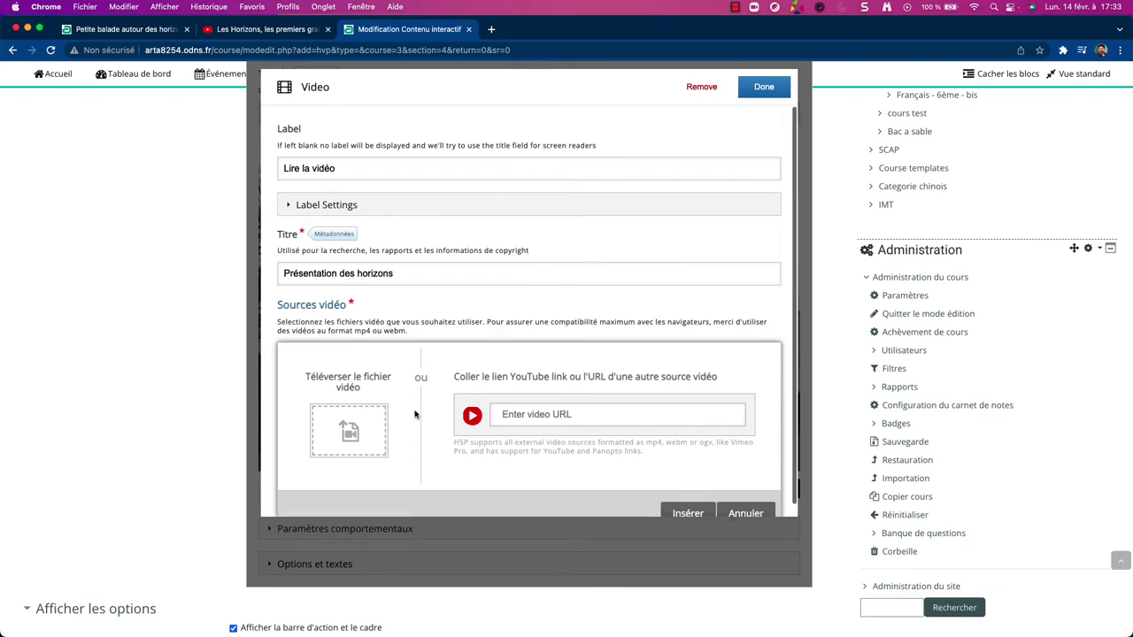
{"action": "left_click", "coordinate": [528, 400]}
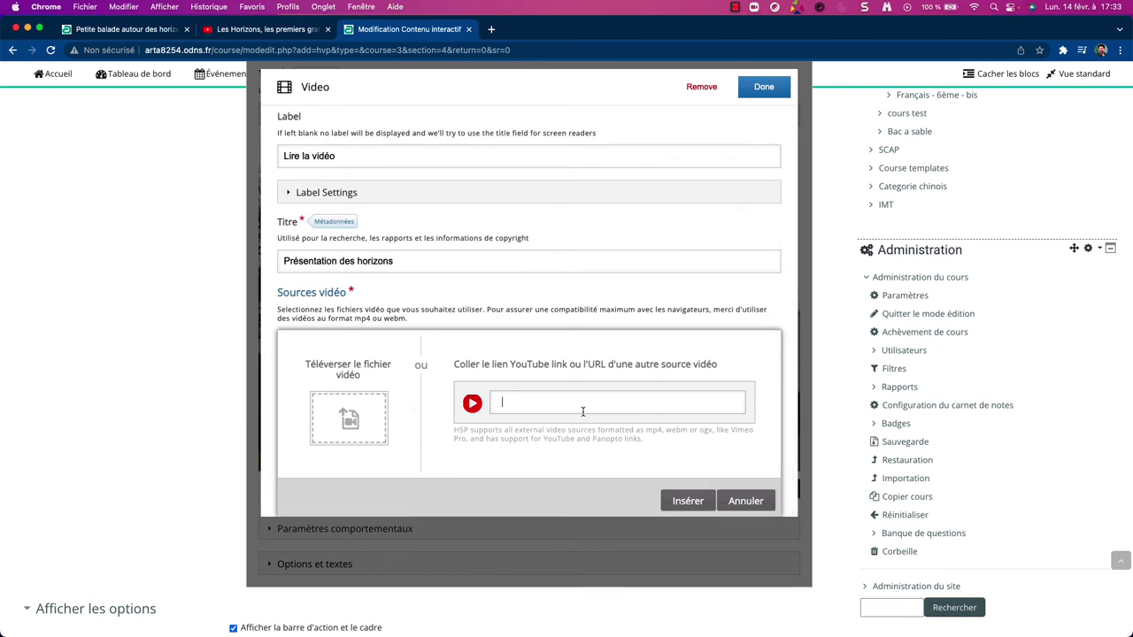
{"action": "key", "text": "cmd+v"}
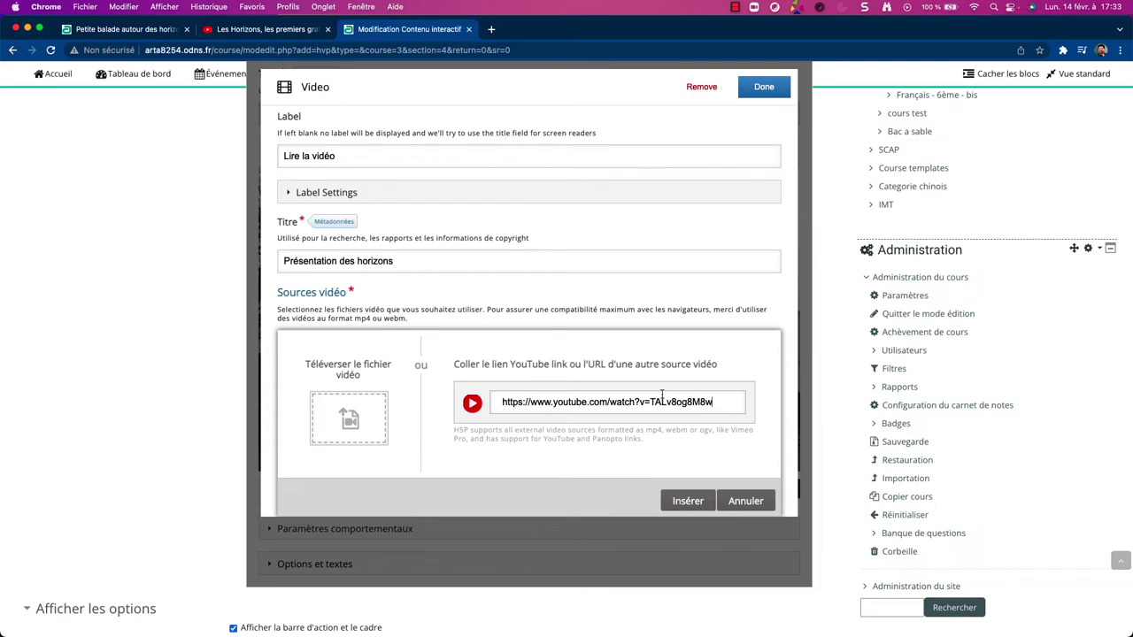
{"action": "left_click", "coordinate": [763, 87]}
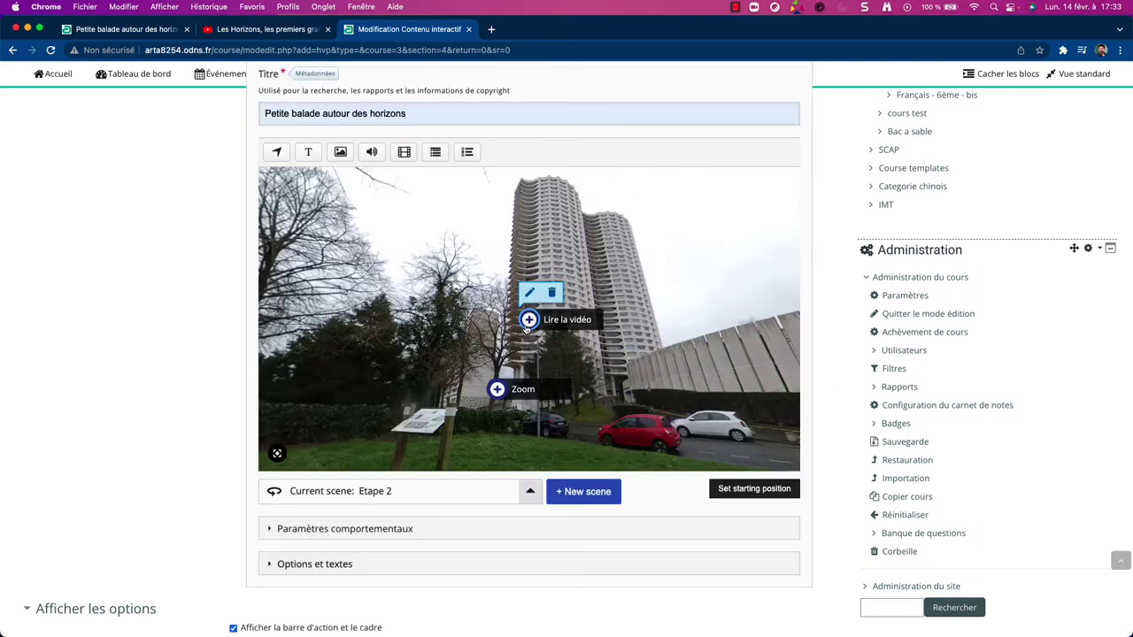
{"action": "left_click_drag", "start_coordinate": [529, 320], "coordinate": [554, 267]}
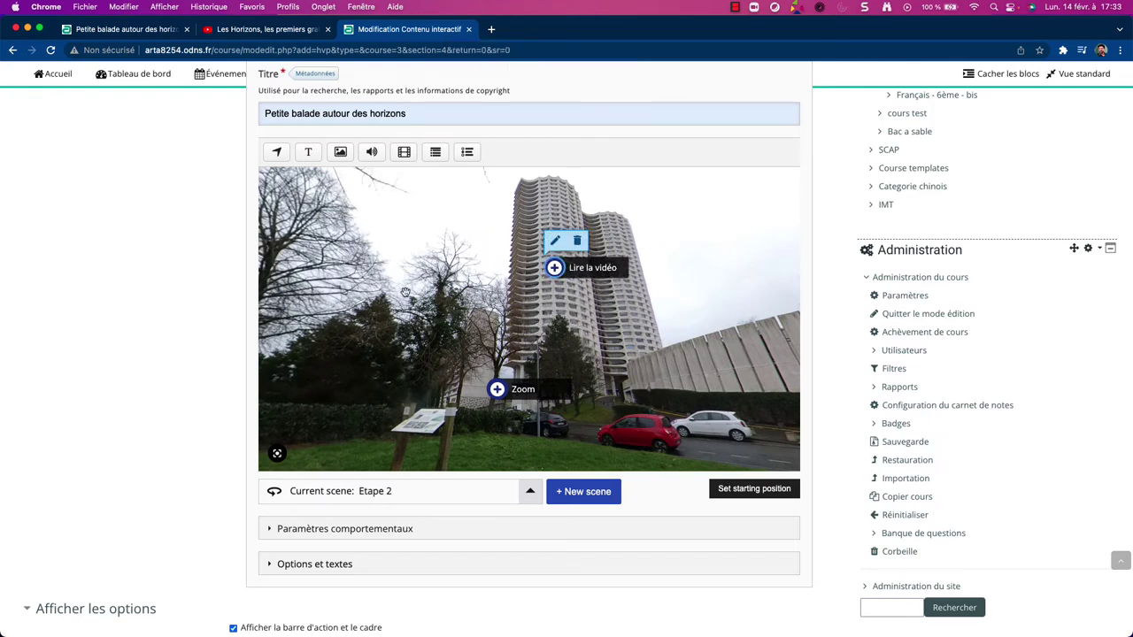
Switch to the scene Etape finale and start a Single Choice Set hotspot there.
{"action": "left_click_drag", "start_coordinate": [391, 338], "coordinate": [627, 298]}
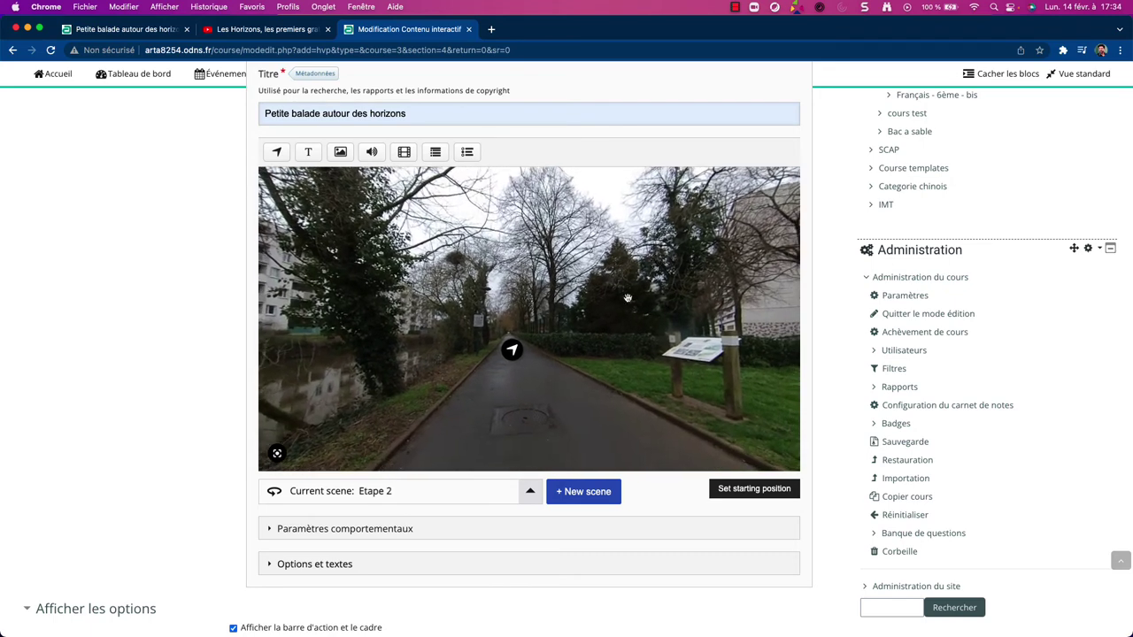
{"action": "left_click", "coordinate": [403, 496]}
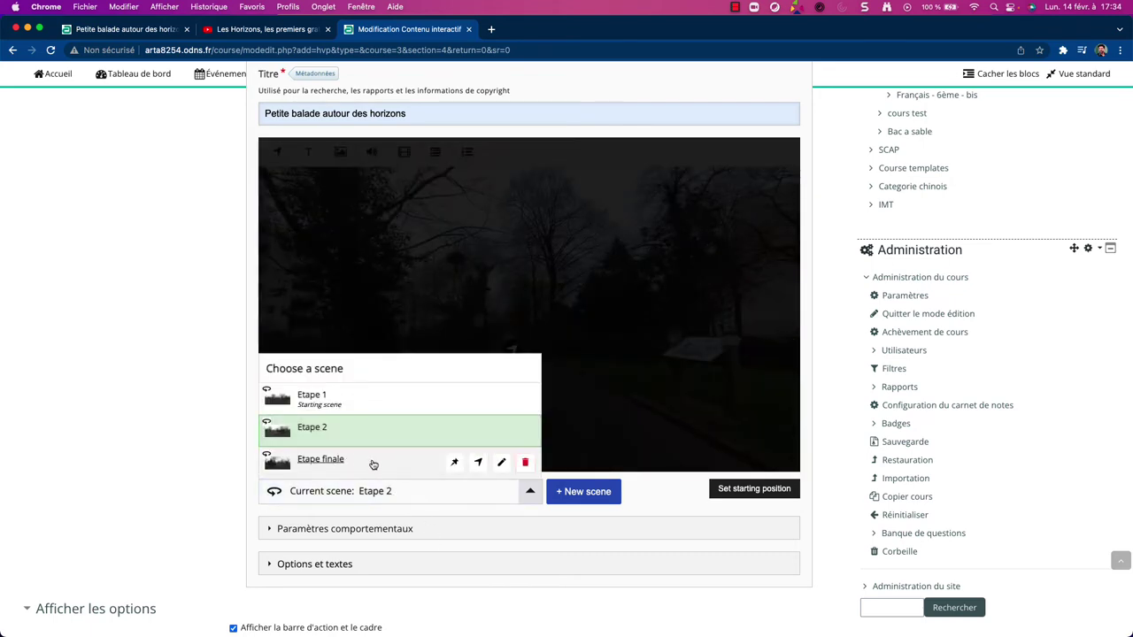
{"action": "left_click", "coordinate": [373, 462]}
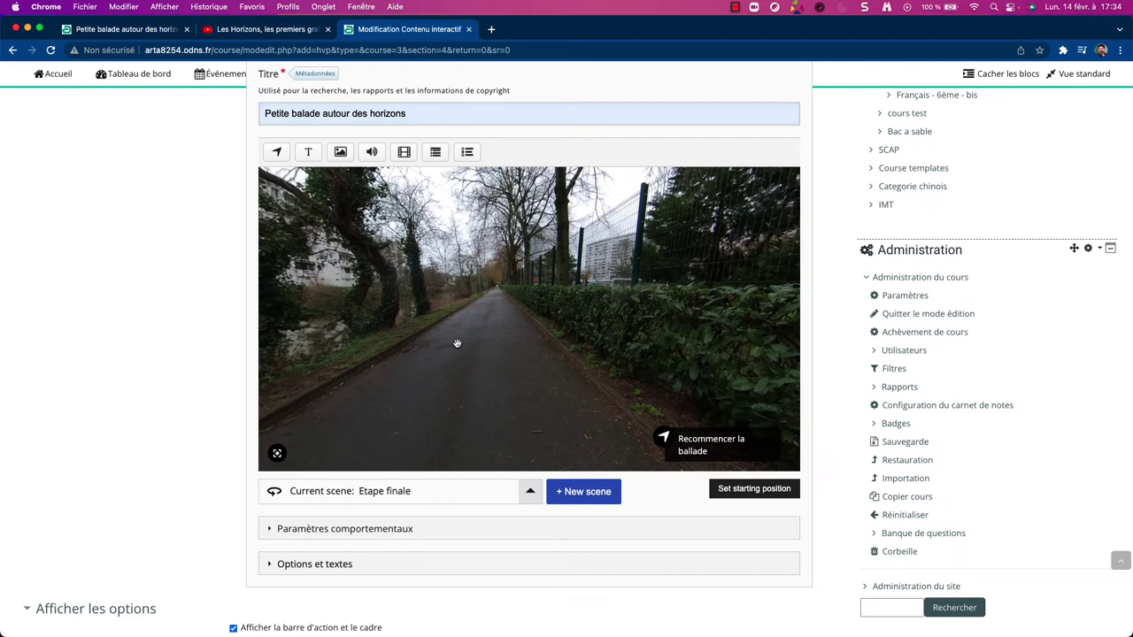
{"action": "left_click", "coordinate": [467, 154]}
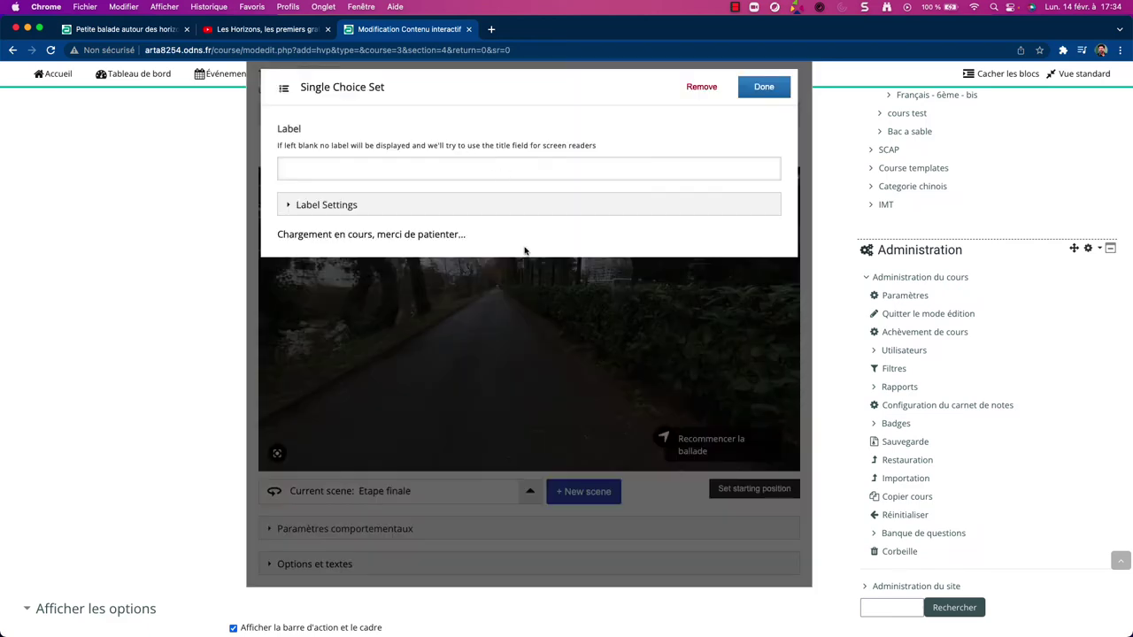
Delete the second question block from the Single Choice Set.
{"action": "scroll", "coordinate": [559, 351], "scroll_direction": "down", "scroll_amount": 5}
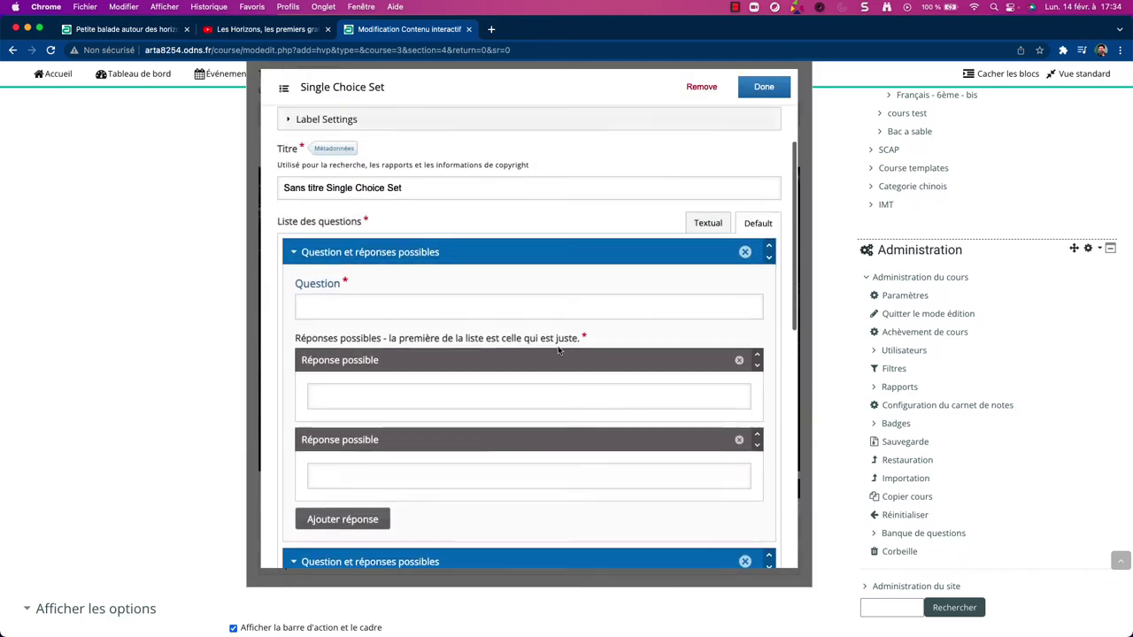
{"action": "scroll", "coordinate": [558, 351], "scroll_direction": "up", "scroll_amount": 5}
{"action": "scroll", "coordinate": [558, 349], "scroll_direction": "down", "scroll_amount": 5}
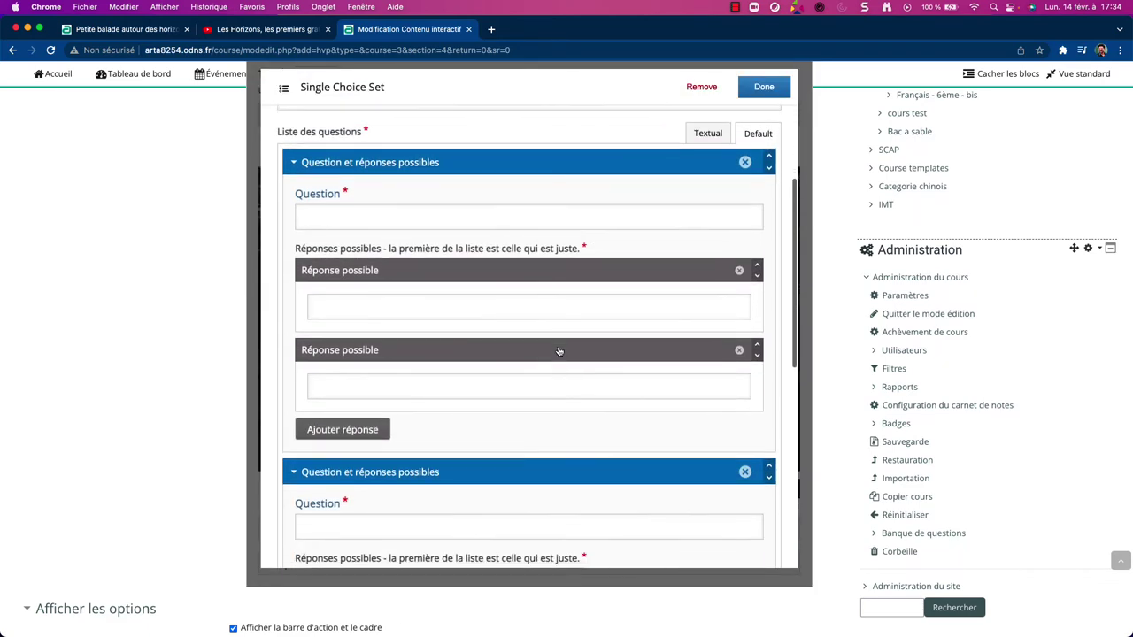
{"action": "left_click", "coordinate": [744, 366]}
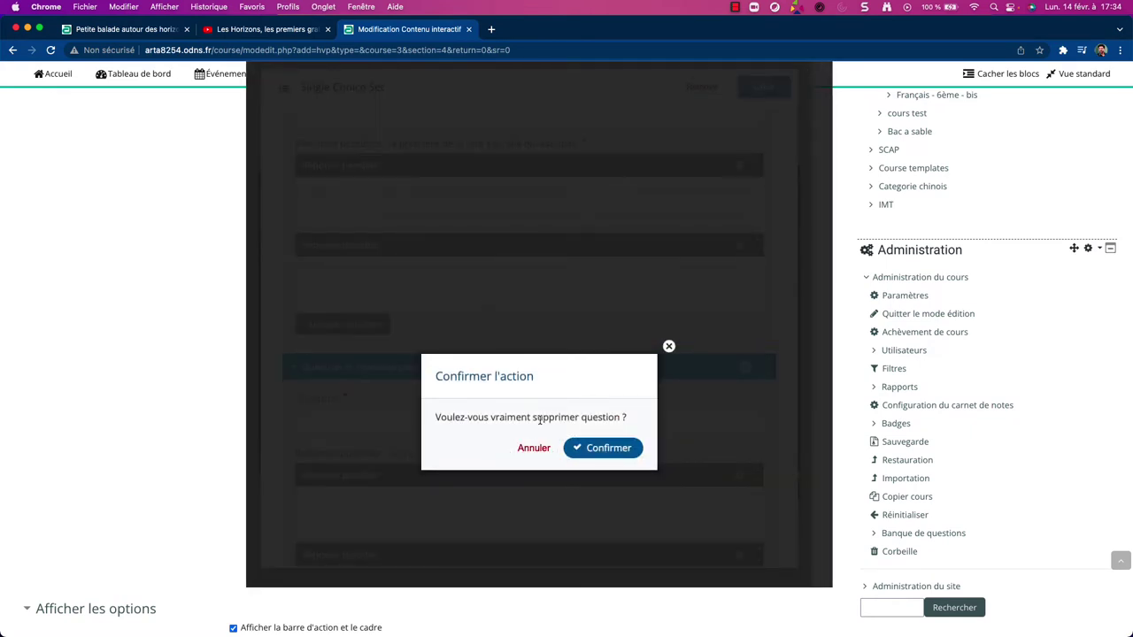
{"action": "left_click", "coordinate": [586, 445]}
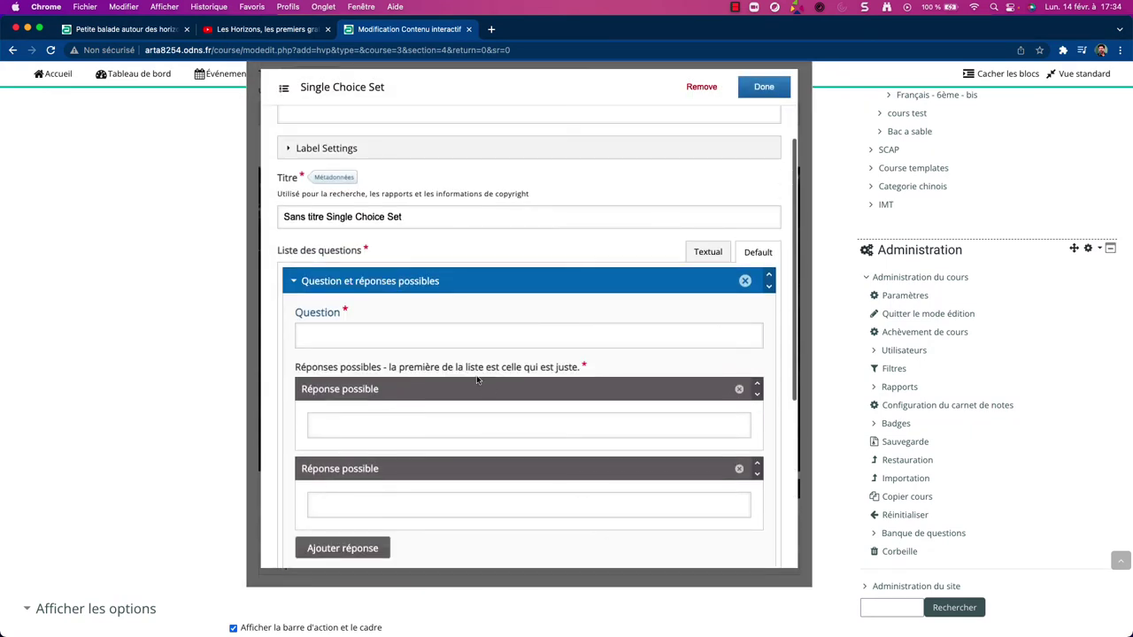
Open the quiz in the final scene of the existing tour and copy its question about the construction year.
{"action": "left_click", "coordinate": [122, 31]}
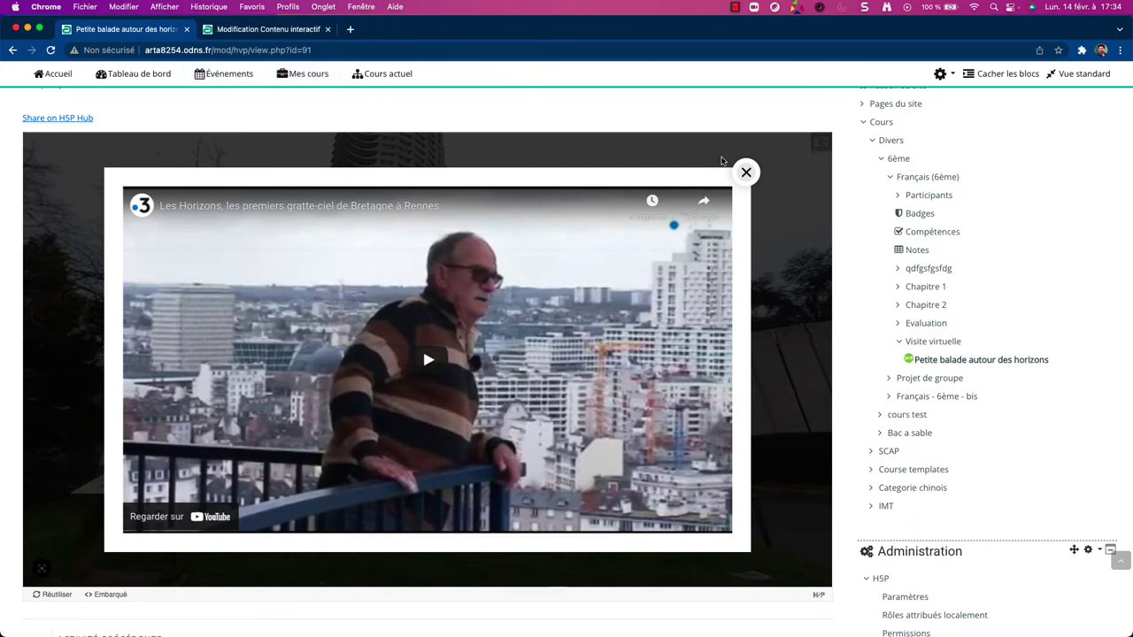
{"action": "left_click", "coordinate": [746, 172]}
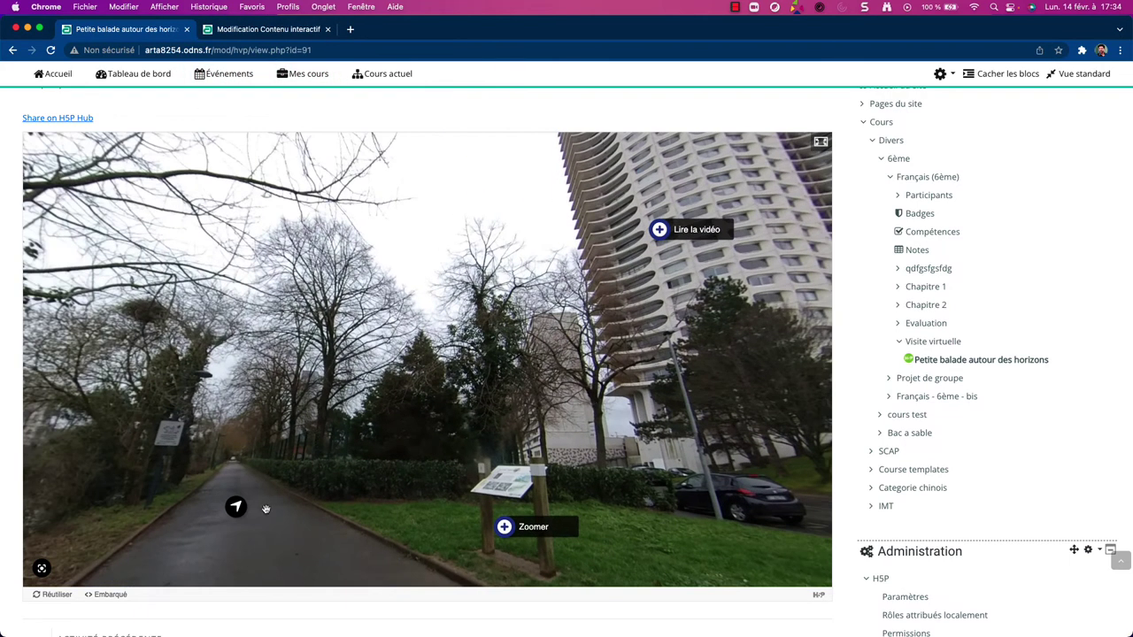
{"action": "left_click", "coordinate": [265, 510]}
{"action": "left_click", "coordinate": [489, 534]}
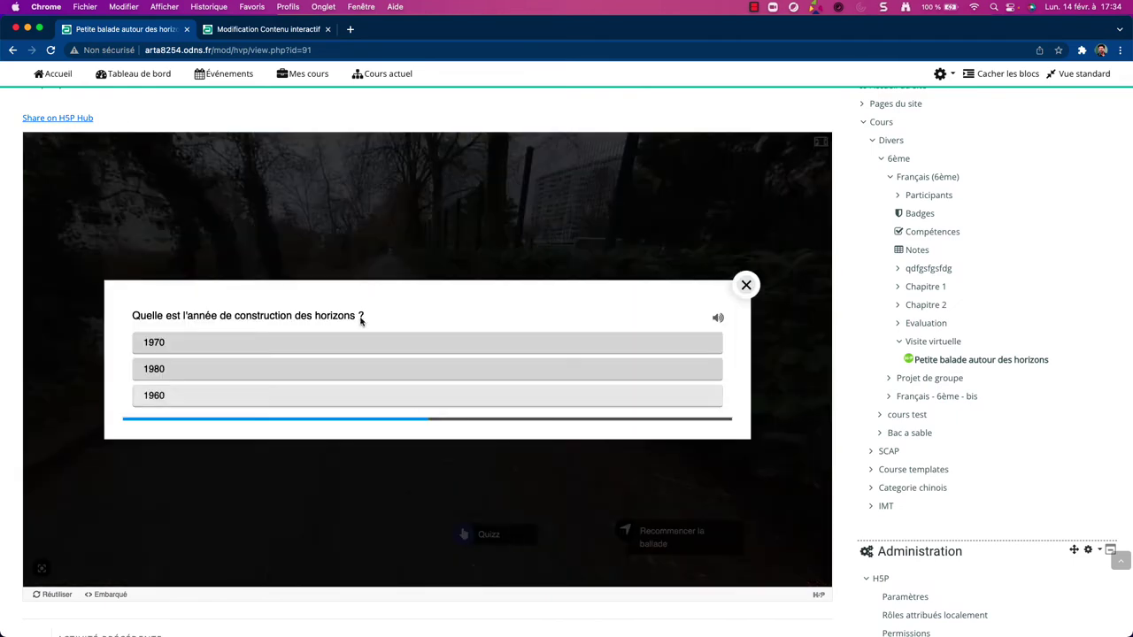
{"action": "left_click_drag", "start_coordinate": [370, 320], "coordinate": [129, 322]}
{"action": "key", "text": "super+c"}
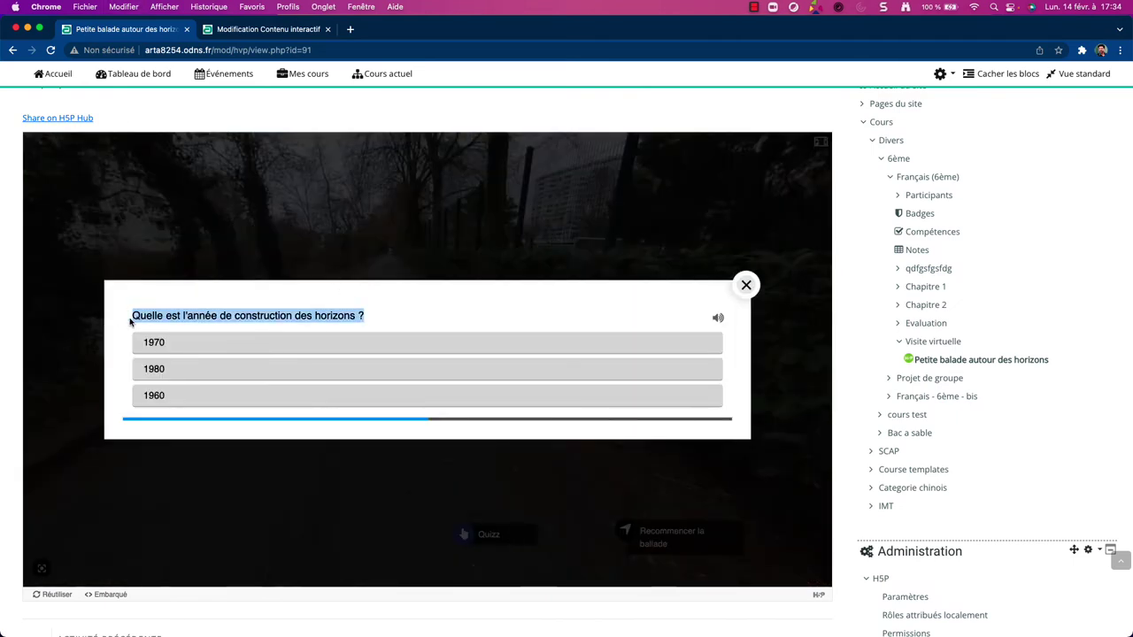
Enter "Quelle est l'année de construction des horizons ?" as the question of the new Single Choice Set.
{"action": "left_click", "coordinate": [270, 35]}
{"action": "left_click", "coordinate": [341, 332]}
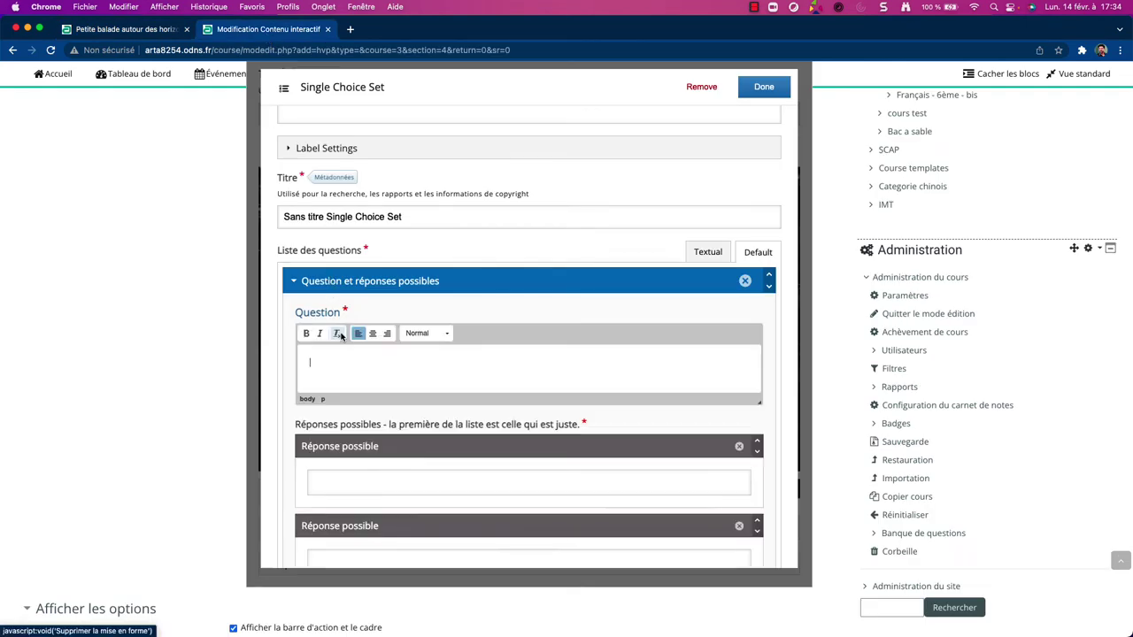
{"action": "key", "text": "super+v"}
Add a third possible answer to the question.
{"action": "scroll", "coordinate": [354, 341], "scroll_direction": "down", "scroll_amount": 5}
{"action": "scroll", "coordinate": [358, 347], "scroll_direction": "up", "scroll_amount": 2}
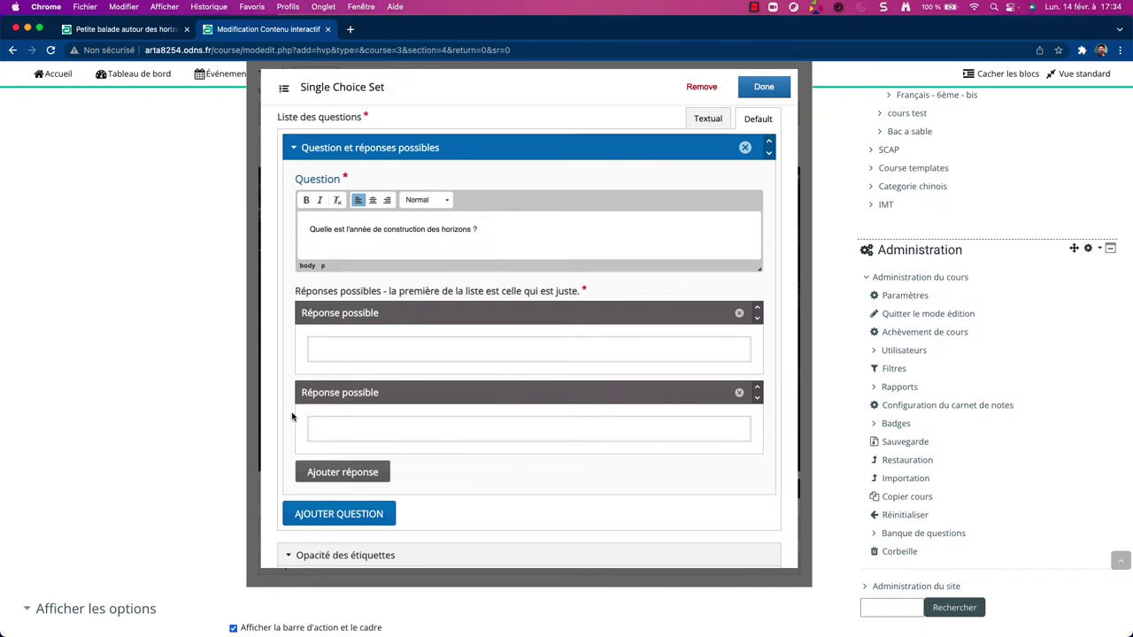
{"action": "scroll", "coordinate": [295, 419], "scroll_direction": "down", "scroll_amount": 3}
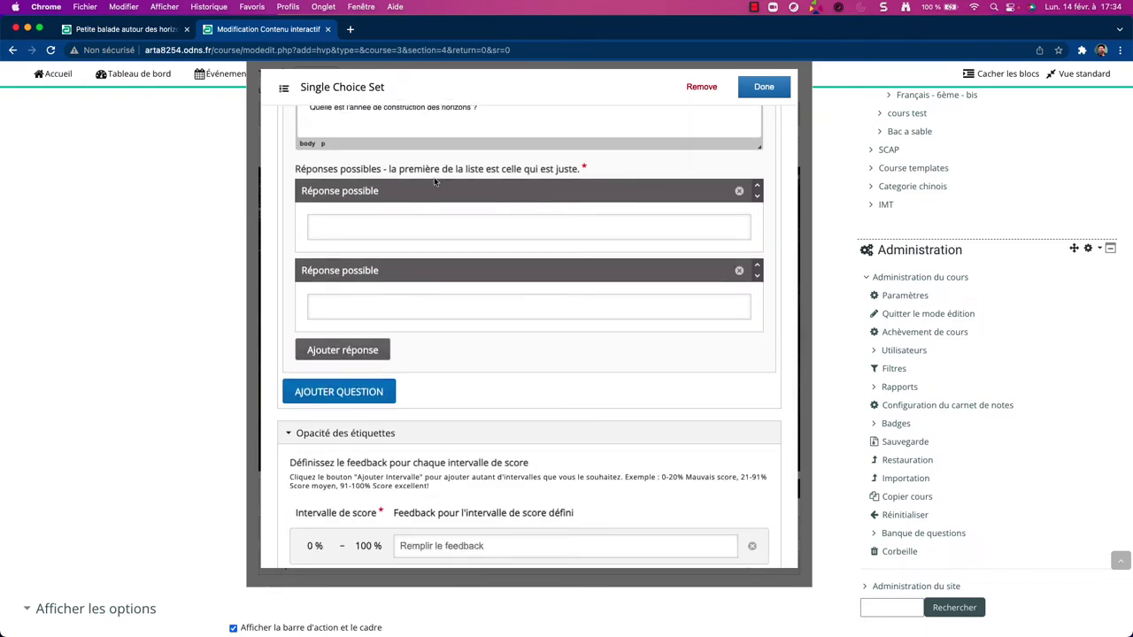
{"action": "scroll", "coordinate": [416, 212], "scroll_direction": "down", "scroll_amount": 1}
{"action": "left_click", "coordinate": [309, 301]}
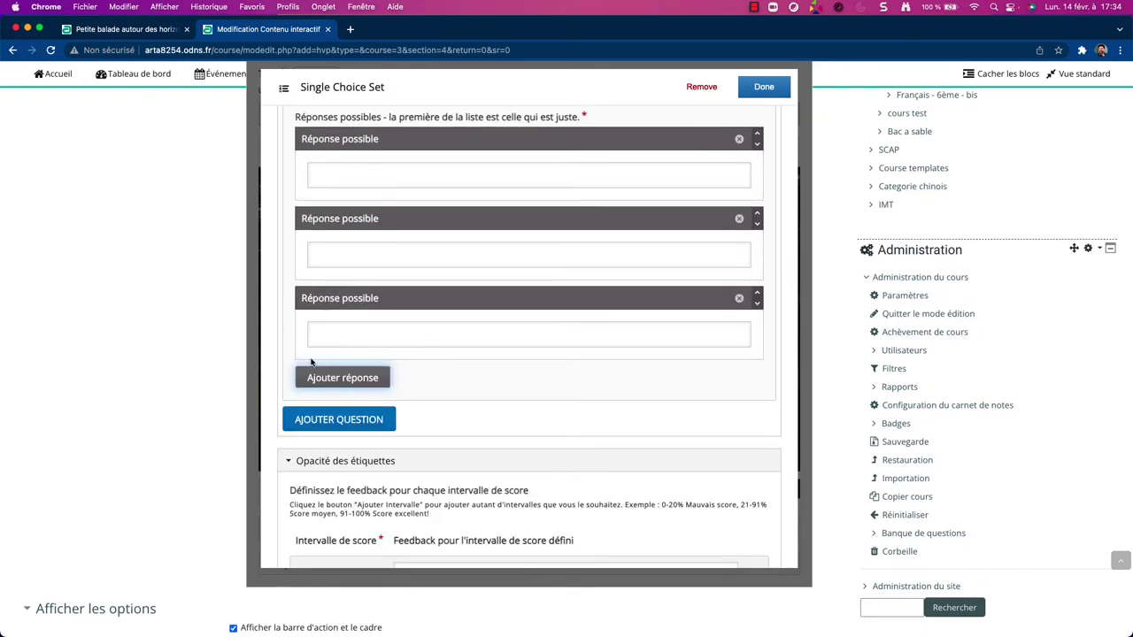
Enter 1970 as the first, correct answer and 1960 and 1980 as the other answers, and confirm the quiz hotspot.
{"action": "scroll", "coordinate": [327, 283], "scroll_direction": "up", "scroll_amount": 1}
{"action": "left_click", "coordinate": [351, 218]}
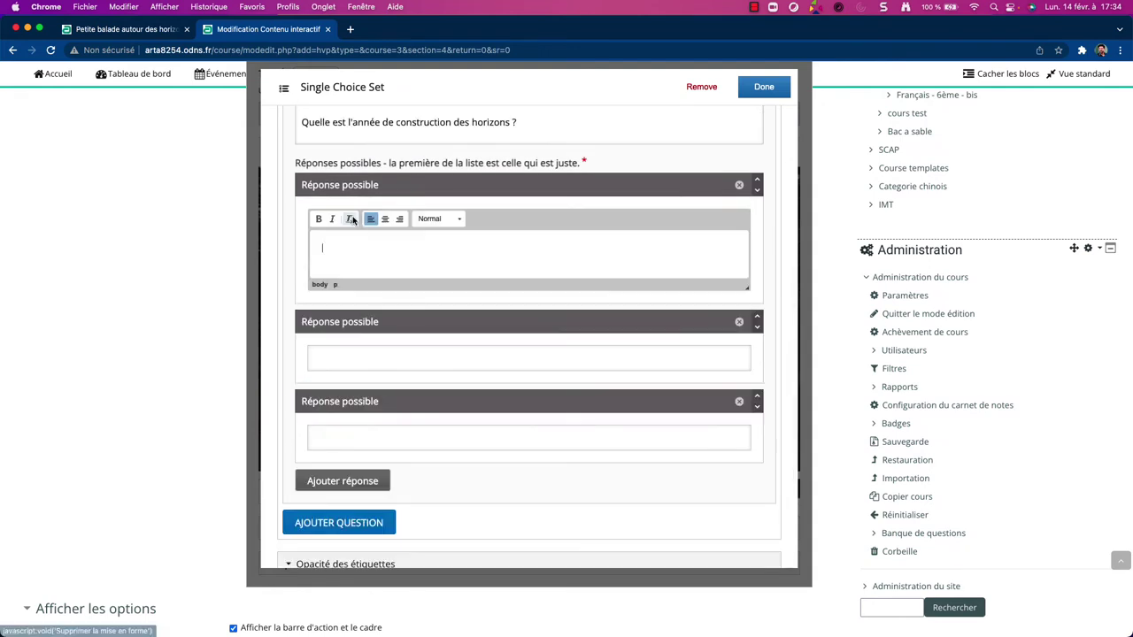
{"action": "scroll", "coordinate": [395, 221], "scroll_direction": "up", "scroll_amount": 1}
{"action": "type", "text": "1"}
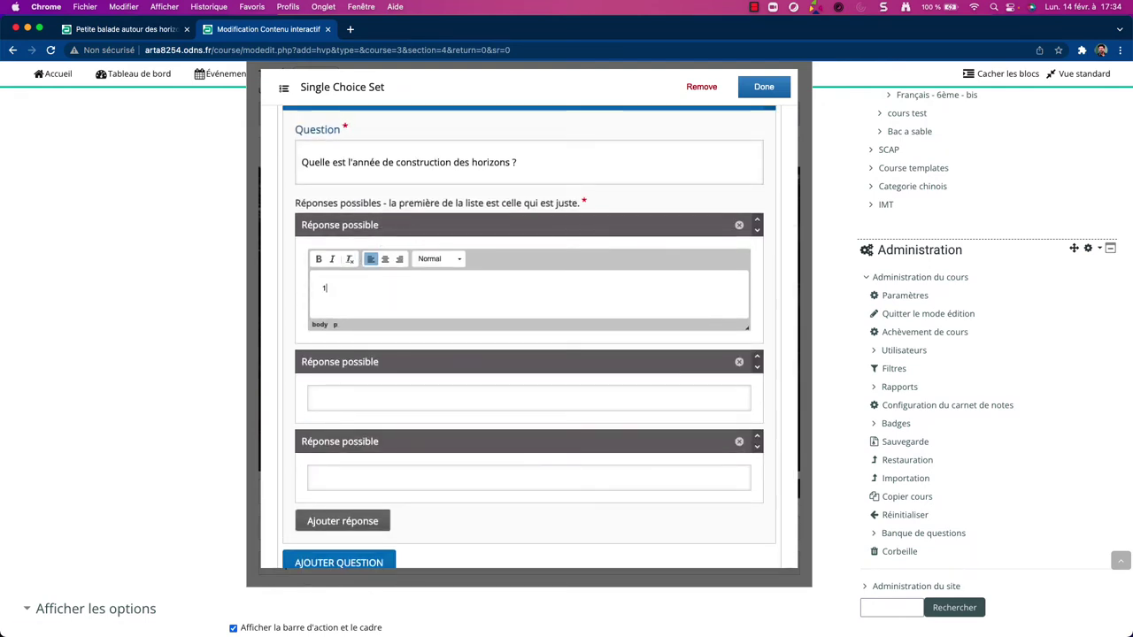
{"action": "type", "text": "970"}
{"action": "left_click", "coordinate": [356, 397]}
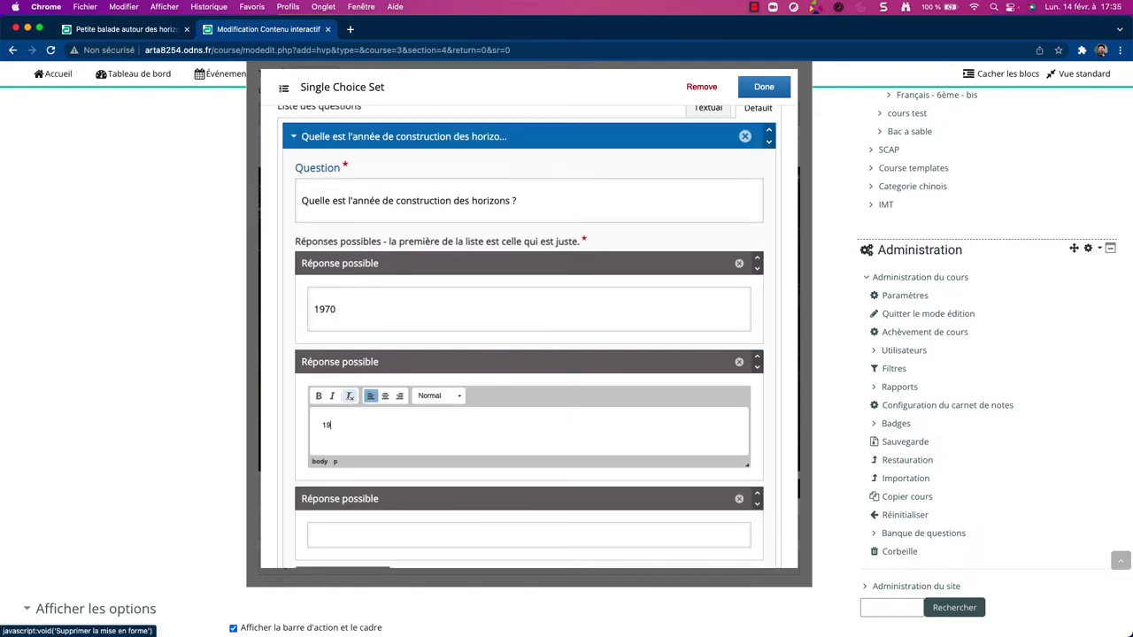
{"action": "left_click", "coordinate": [346, 534]}
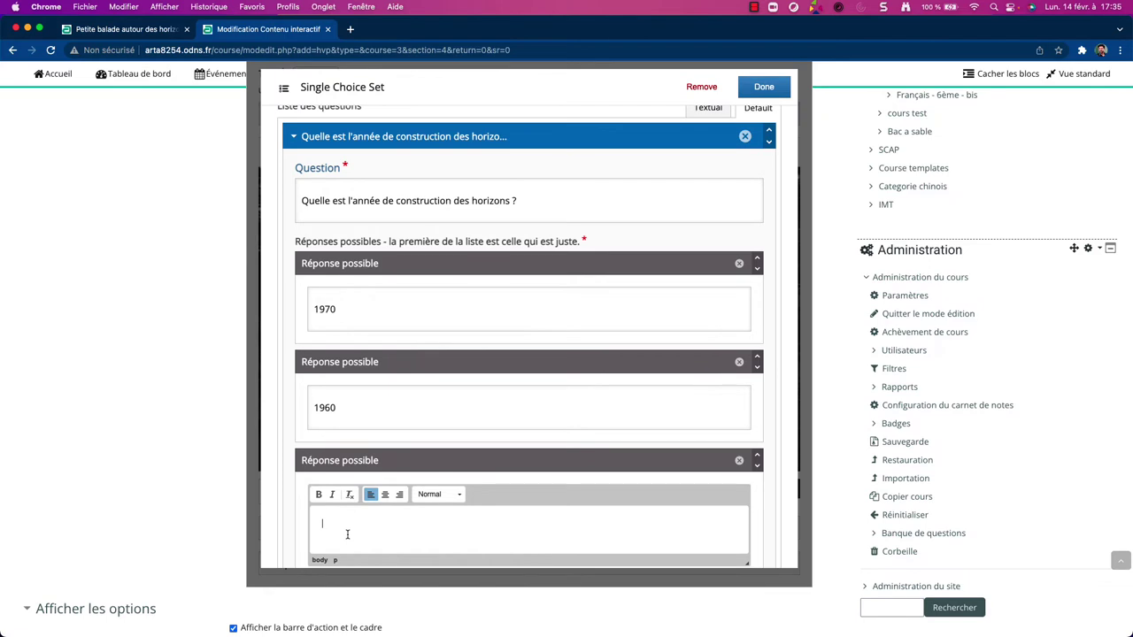
{"action": "type", "text": "1980"}
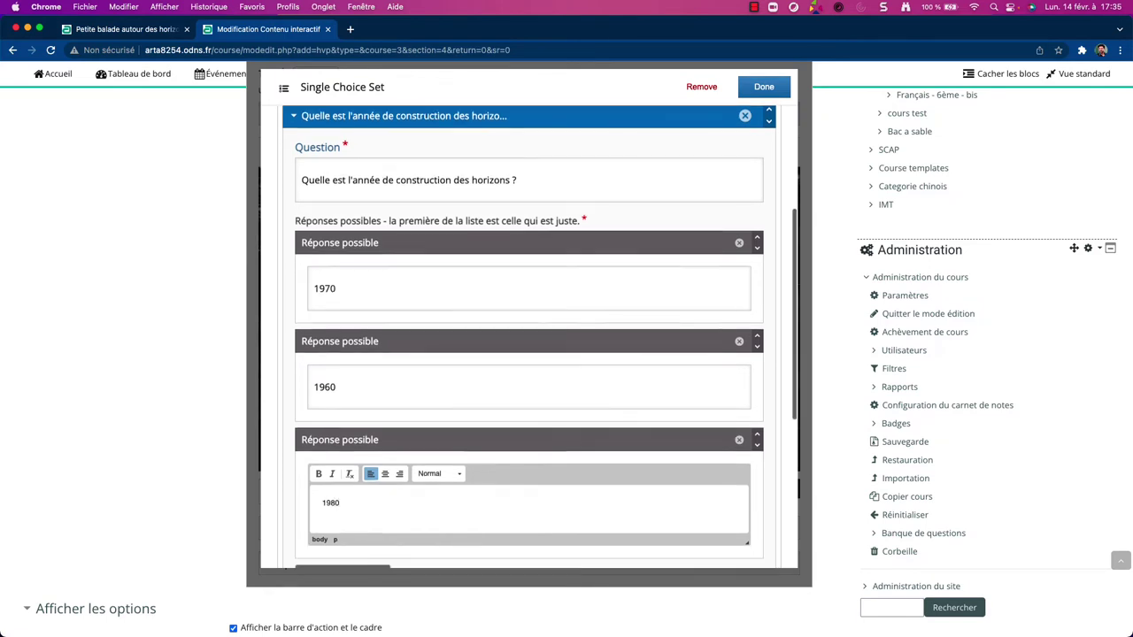
{"action": "scroll", "coordinate": [440, 399], "scroll_direction": "up", "scroll_amount": 3}
{"action": "left_click", "coordinate": [763, 88]}
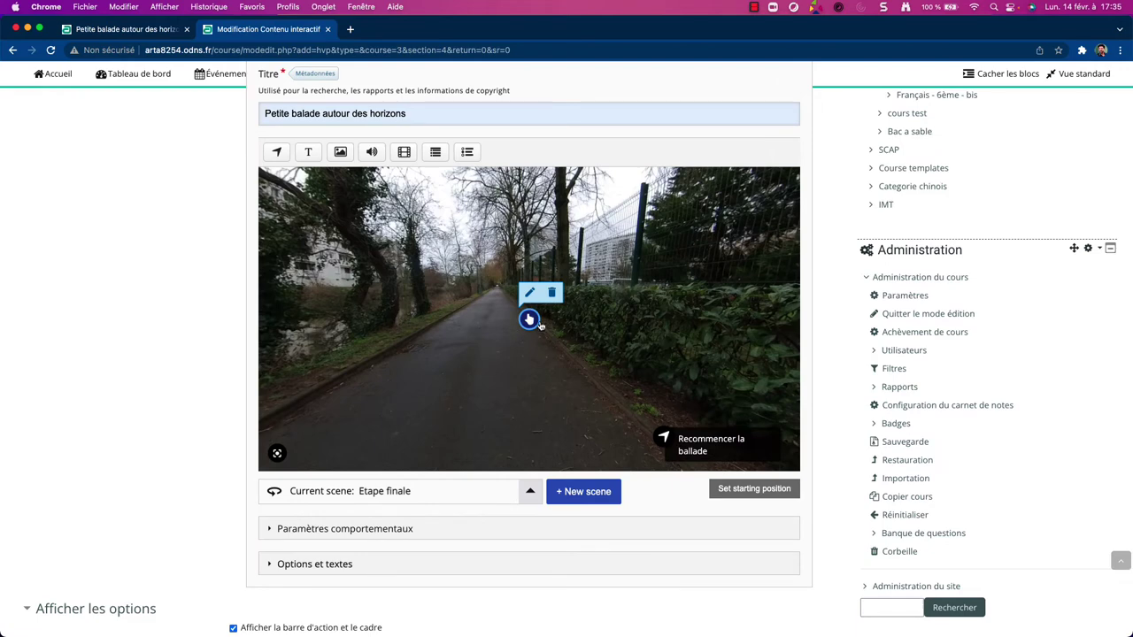
Set both the label and the title of the final scene's Single Choice Set hotspot to "Quizz" and confirm it.
{"action": "left_click", "coordinate": [530, 293]}
{"action": "left_click", "coordinate": [327, 166]}
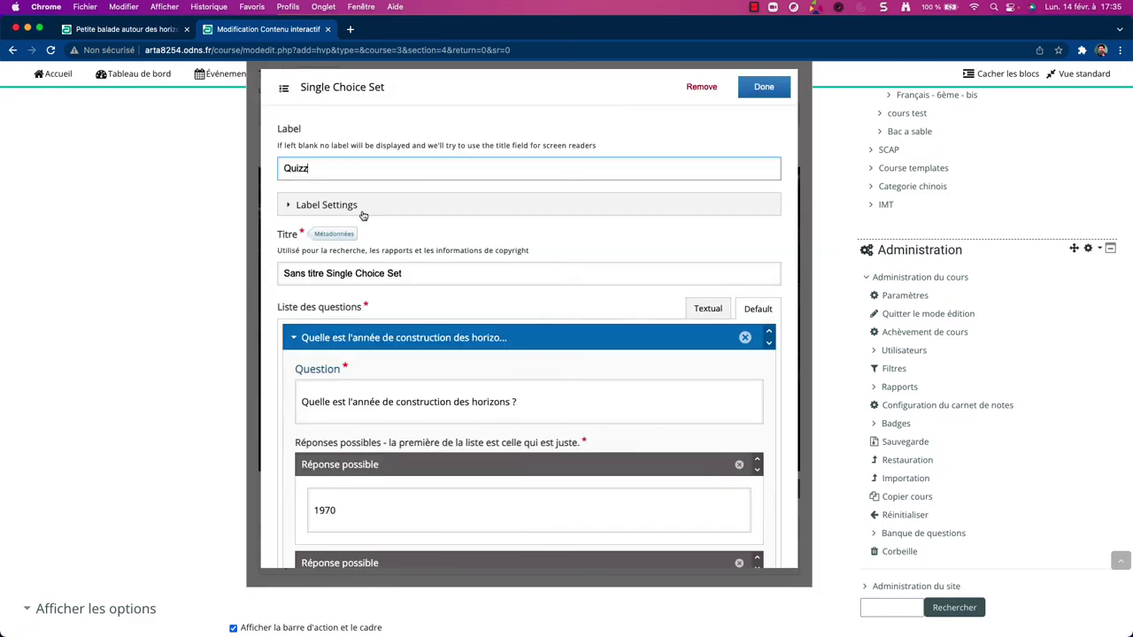
{"action": "triple_click", "coordinate": [404, 272]}
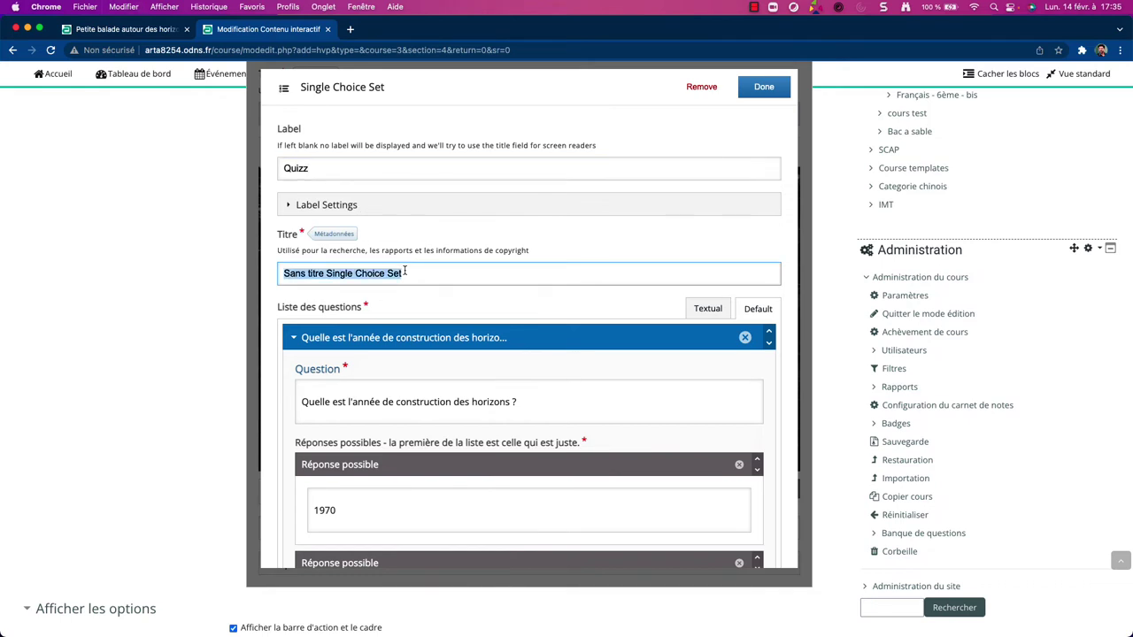
{"action": "type", "text": "Quizz"}
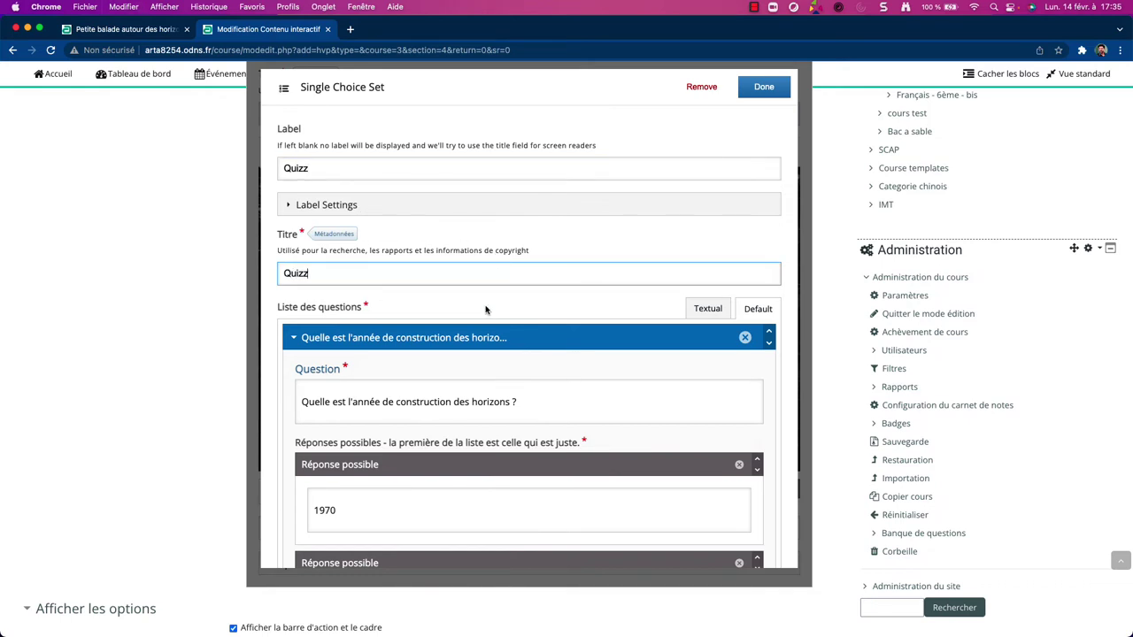
{"action": "left_click", "coordinate": [764, 88]}
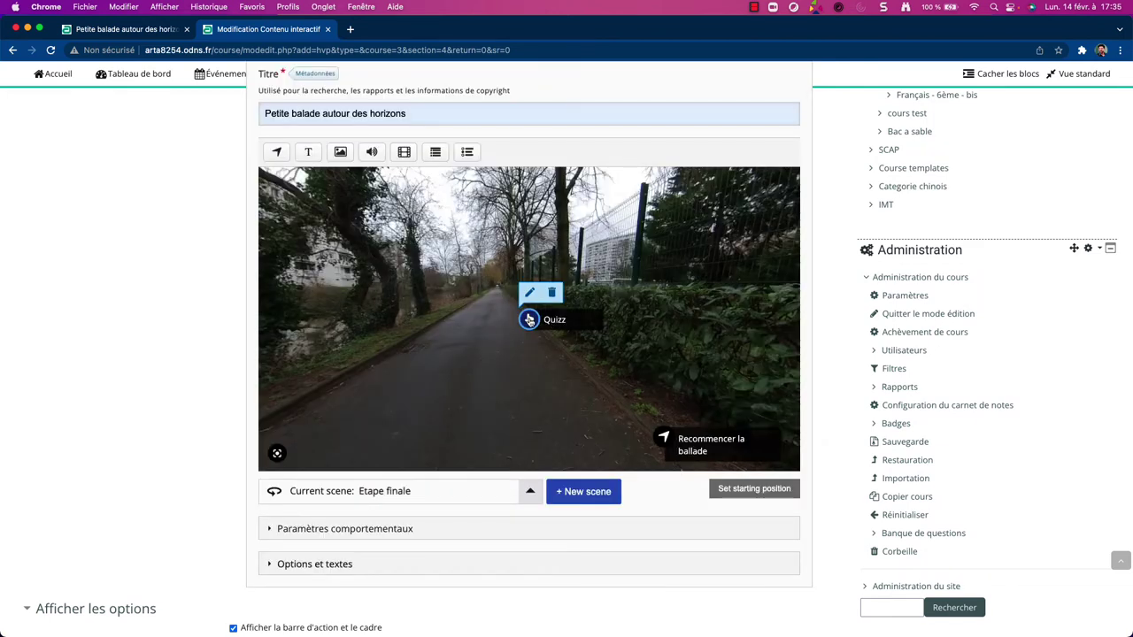
Place the Quizz hotspot low on the path beside the "Recommencer la ballade" hotspot, checking against the existing tour.
{"action": "left_click_drag", "start_coordinate": [528, 319], "coordinate": [568, 440]}
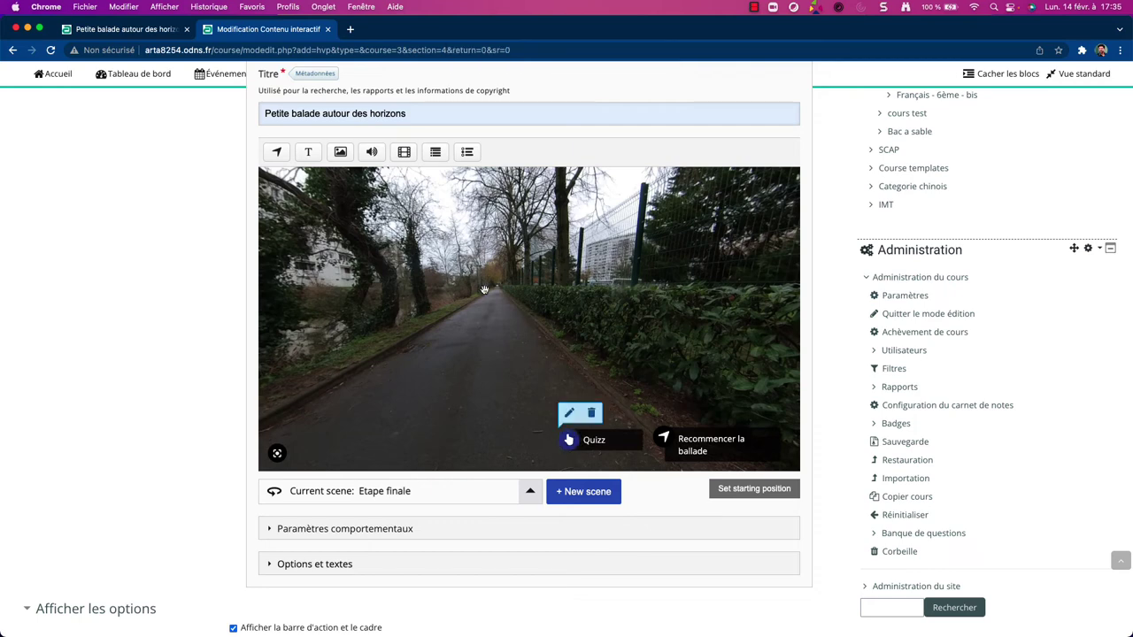
{"action": "left_click", "coordinate": [150, 30]}
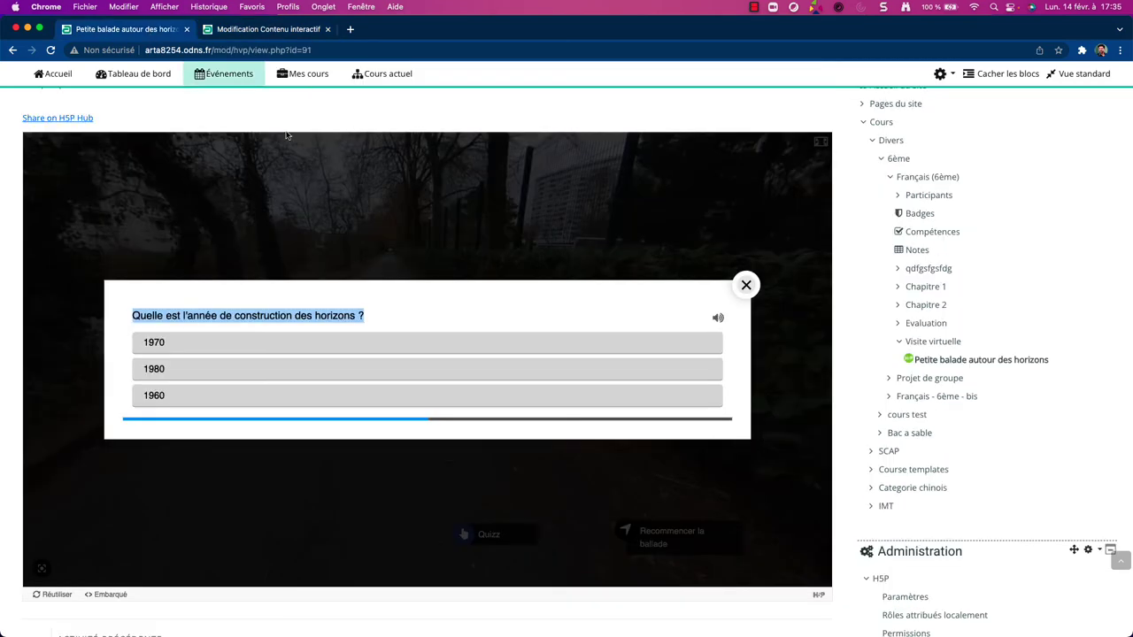
{"action": "left_click", "coordinate": [745, 283]}
{"action": "left_click", "coordinate": [265, 29]}
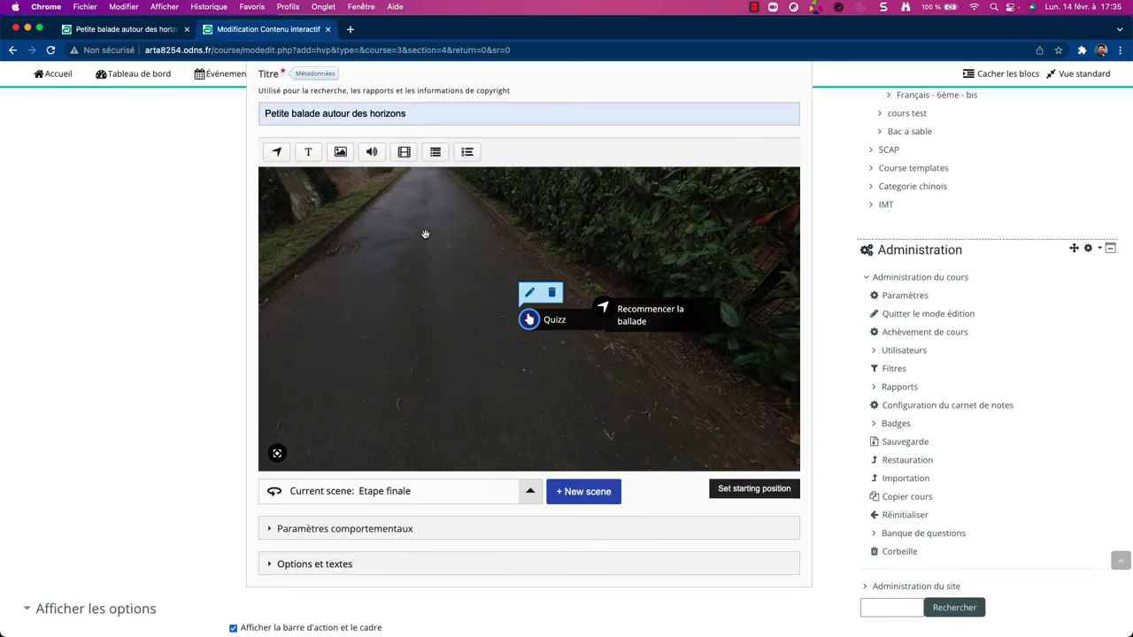
{"action": "left_click", "coordinate": [385, 326]}
{"action": "left_click_drag", "start_coordinate": [385, 327], "coordinate": [426, 436]}
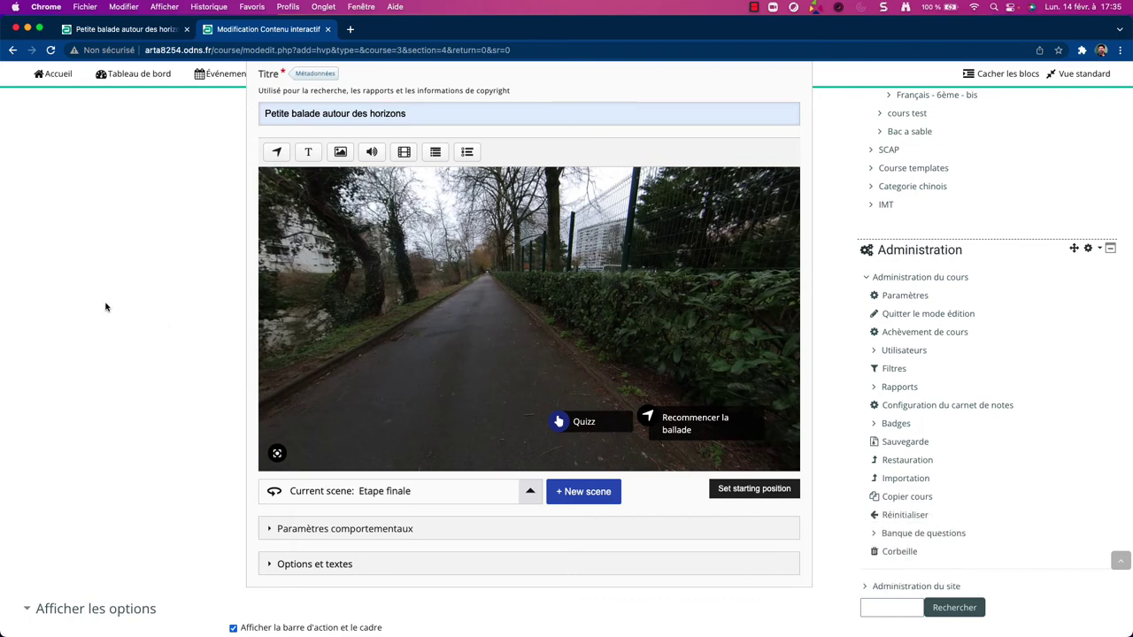
Save and display the activity, and test the audio, text and navigation hotspots of the first scene.
{"action": "scroll", "coordinate": [175, 317], "scroll_direction": "down", "scroll_amount": 5}
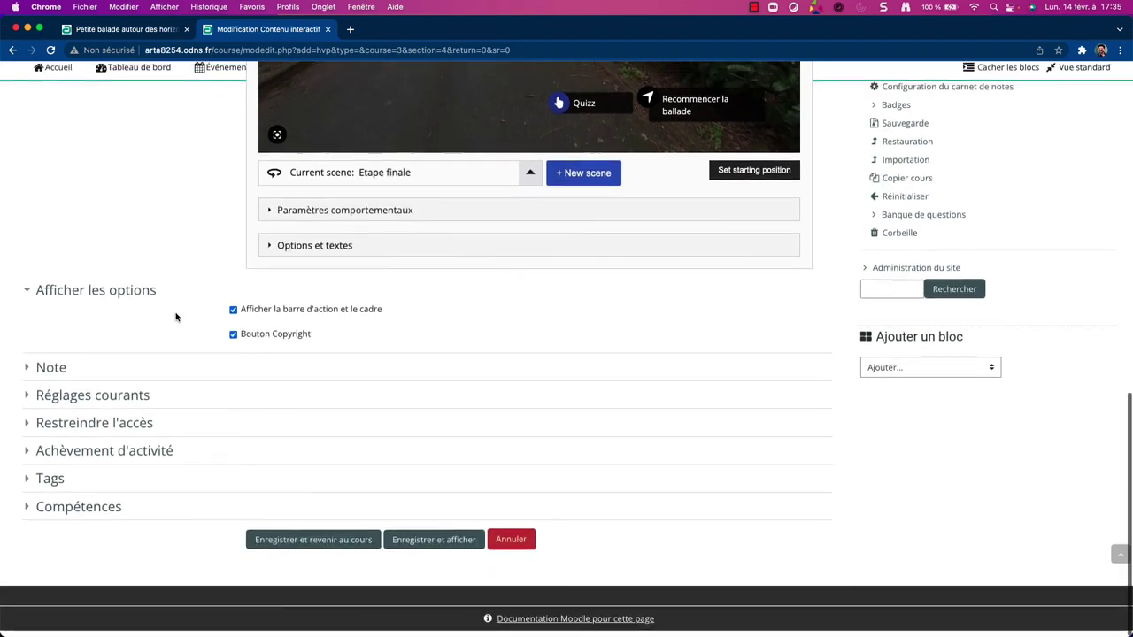
{"action": "left_click", "coordinate": [429, 547]}
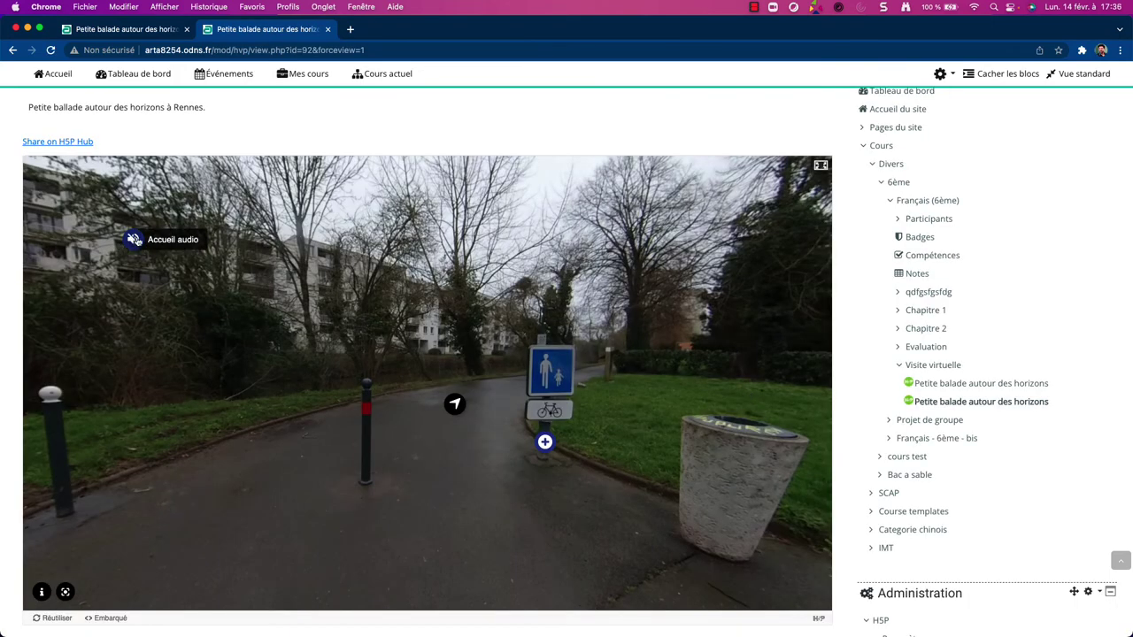
{"action": "left_click", "coordinate": [134, 240]}
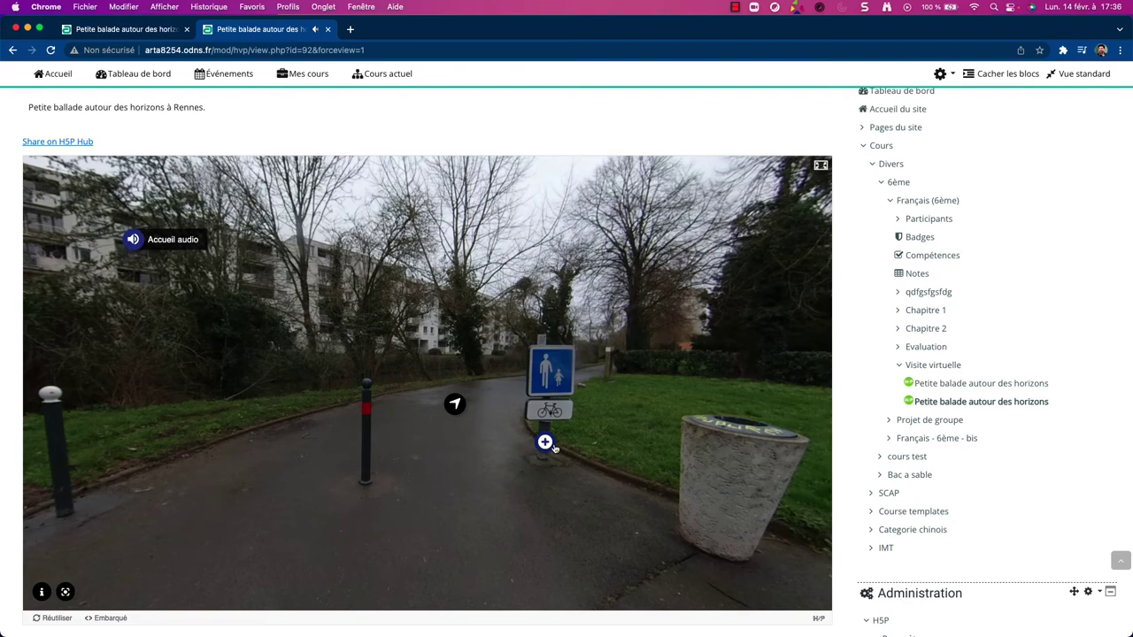
{"action": "left_click", "coordinate": [546, 443]}
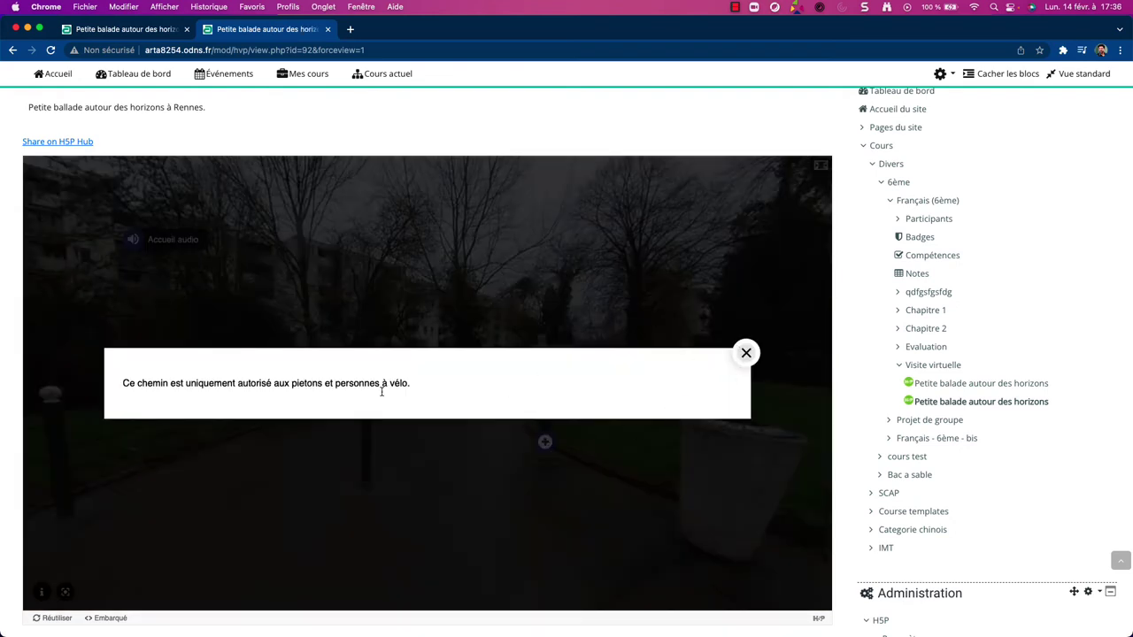
{"action": "left_click", "coordinate": [746, 352]}
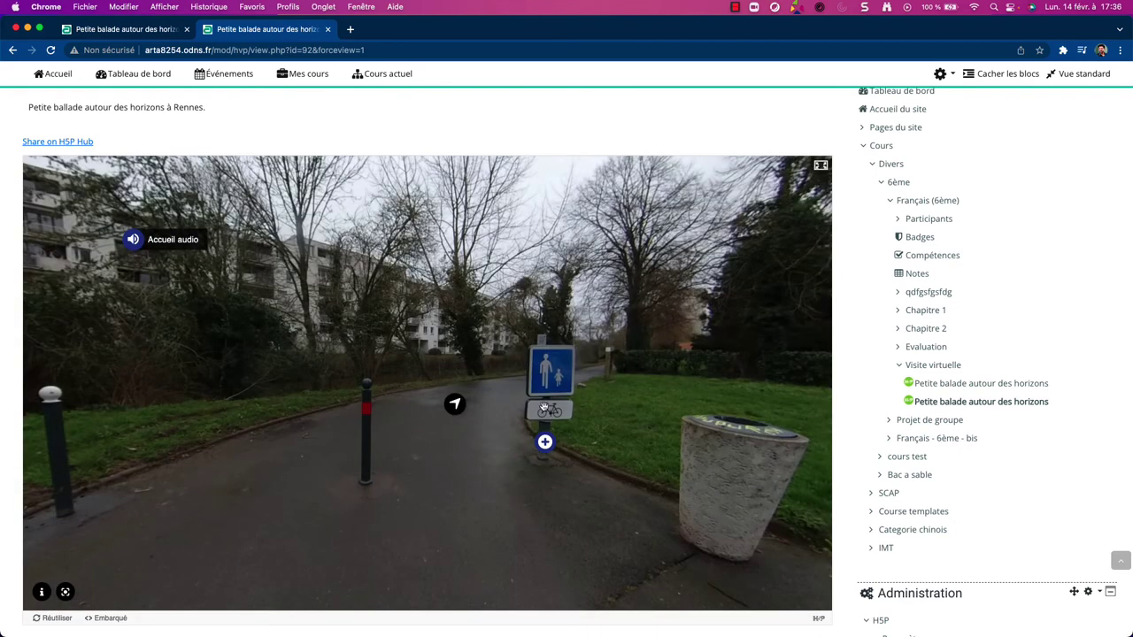
{"action": "left_click", "coordinate": [454, 404]}
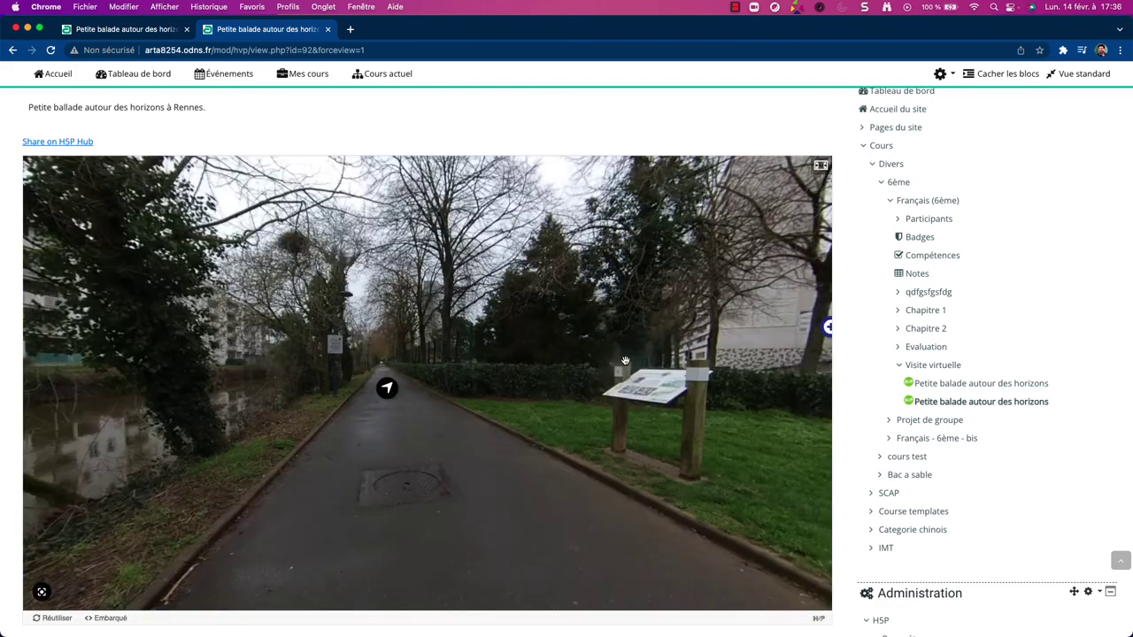
{"action": "left_click_drag", "start_coordinate": [603, 400], "coordinate": [593, 446]}
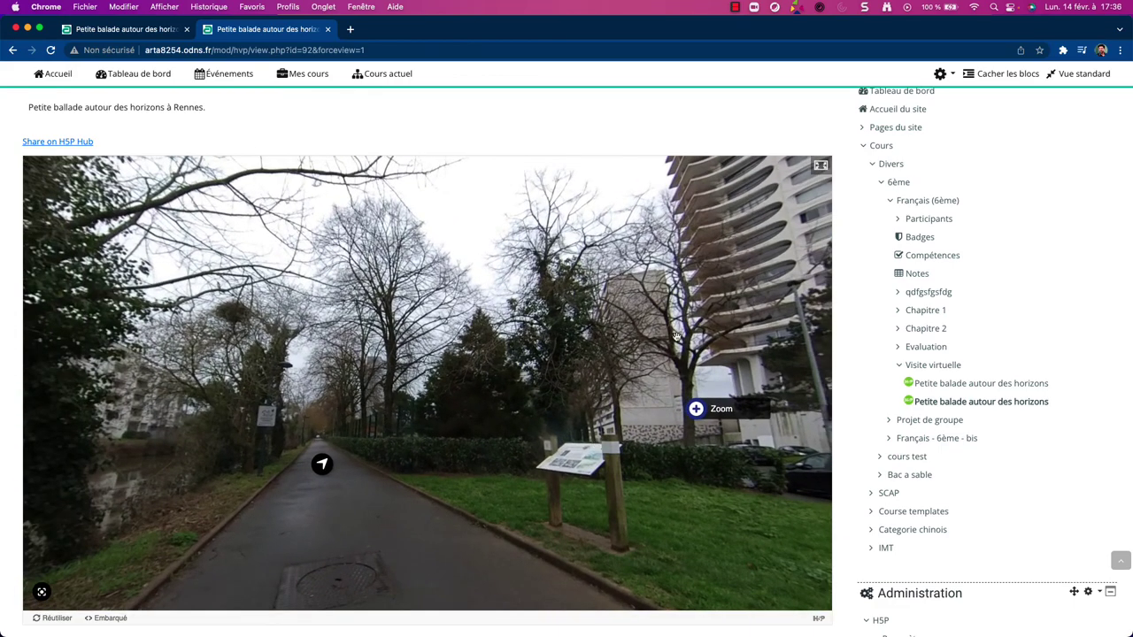
Reopen the activity's settings, move the Zoom hotspot of scene Etape 2 onto the information board, and save and display the tour.
{"action": "scroll", "coordinate": [899, 519], "scroll_direction": "down", "scroll_amount": 4}
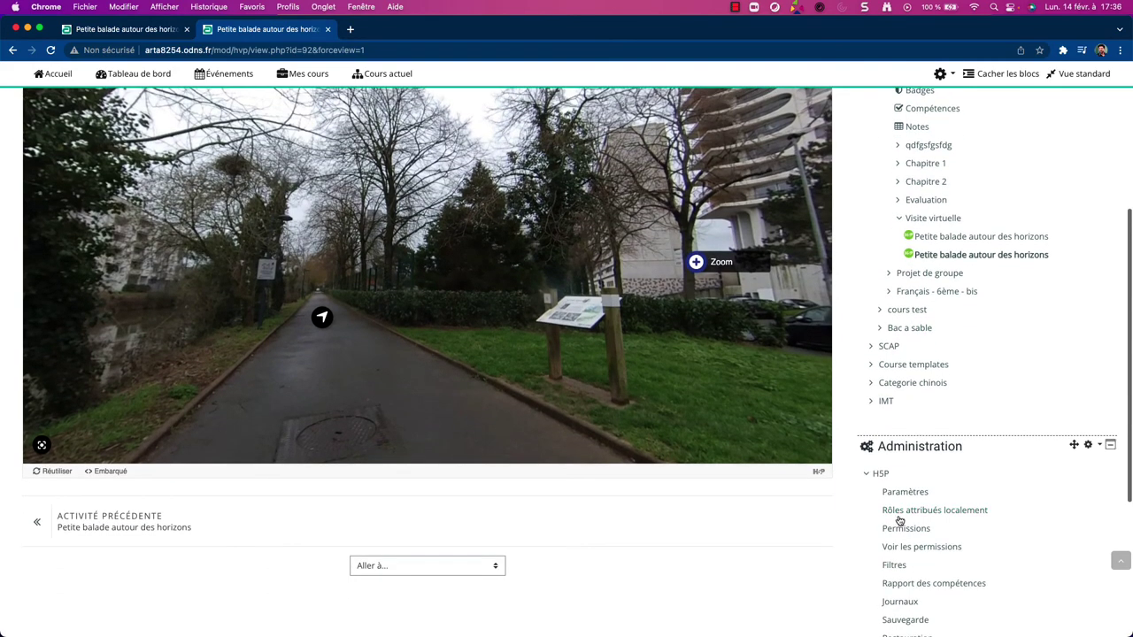
{"action": "left_click", "coordinate": [895, 493]}
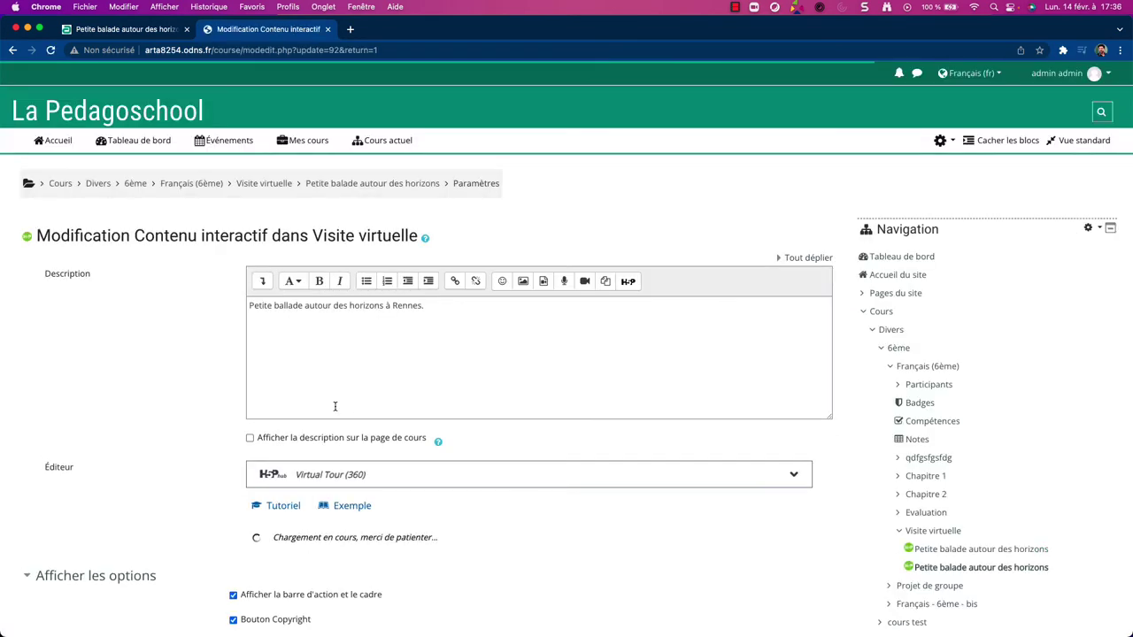
{"action": "scroll", "coordinate": [336, 406], "scroll_direction": "down", "scroll_amount": 1}
{"action": "scroll", "coordinate": [336, 406], "scroll_direction": "down", "scroll_amount": 10}
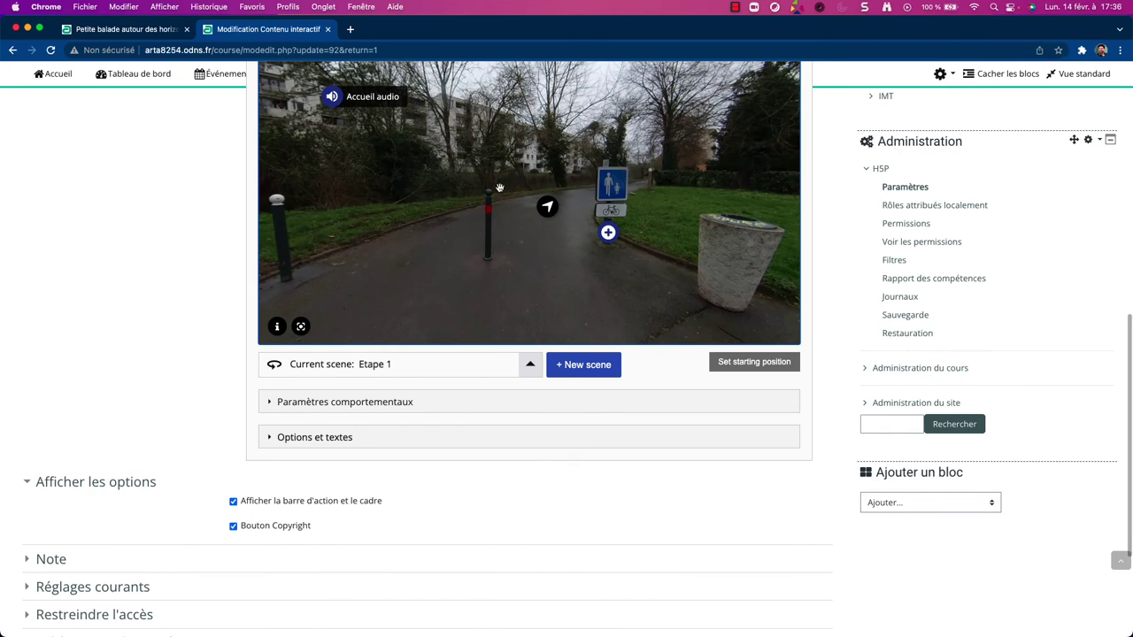
{"action": "left_click", "coordinate": [424, 367]}
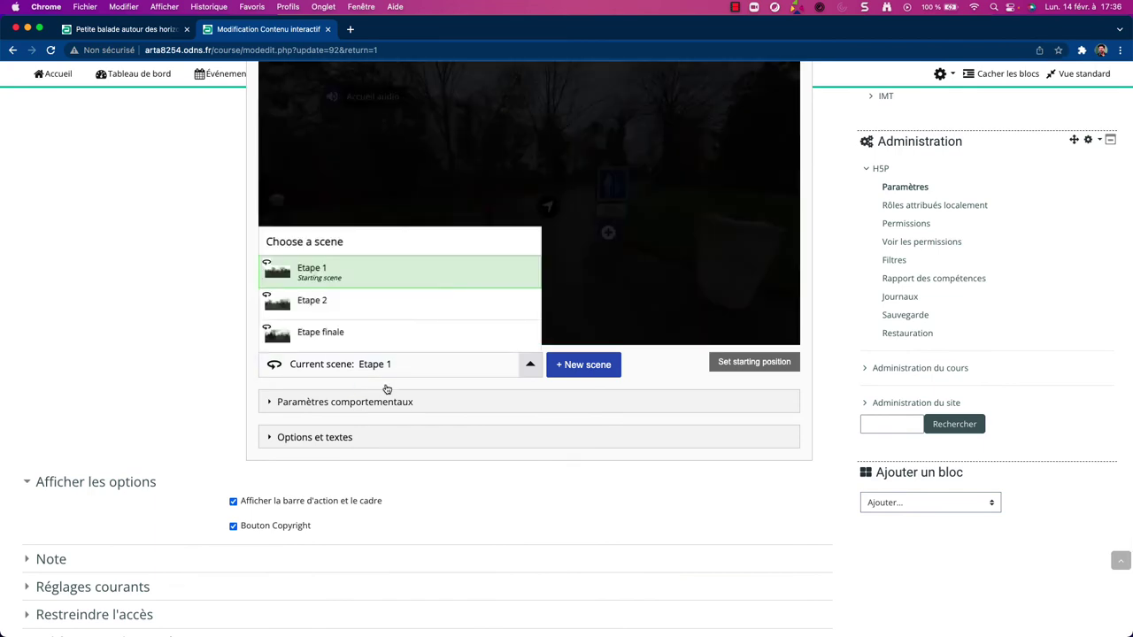
{"action": "left_click", "coordinate": [389, 305]}
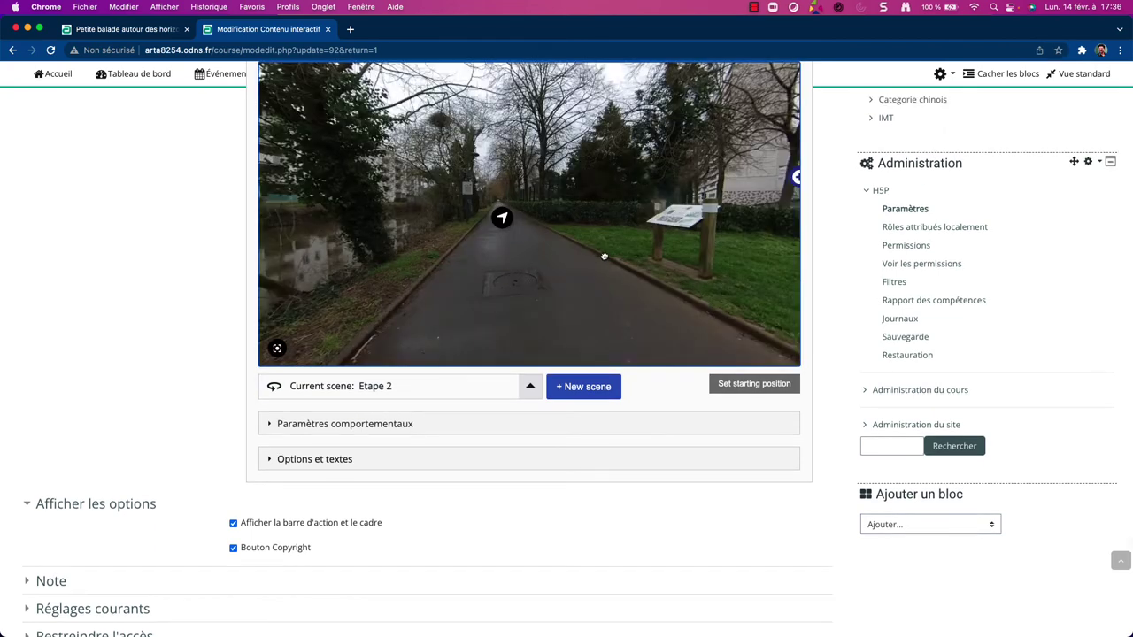
{"action": "left_click_drag", "start_coordinate": [604, 256], "coordinate": [564, 239]}
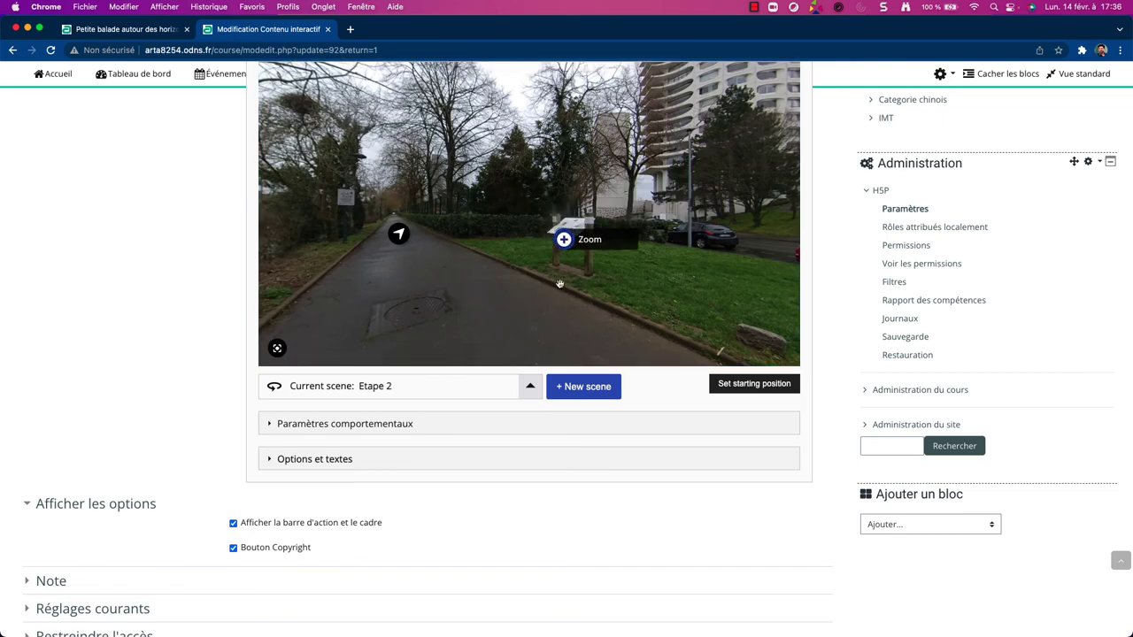
{"action": "scroll", "coordinate": [458, 319], "scroll_direction": "down", "scroll_amount": 5}
{"action": "left_click", "coordinate": [425, 544]}
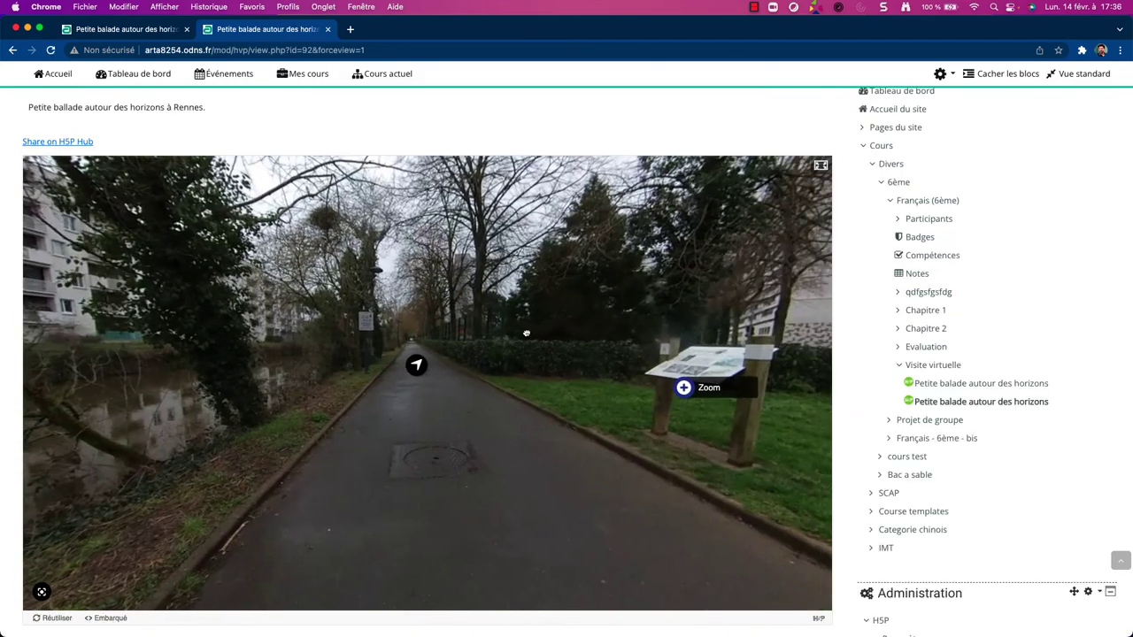
Test the Zoom image and "Lire la vidéo" hotspots in the second scene, closing each one after viewing.
{"action": "left_click_drag", "start_coordinate": [438, 362], "coordinate": [435, 537]}
{"action": "left_click", "coordinate": [445, 560]}
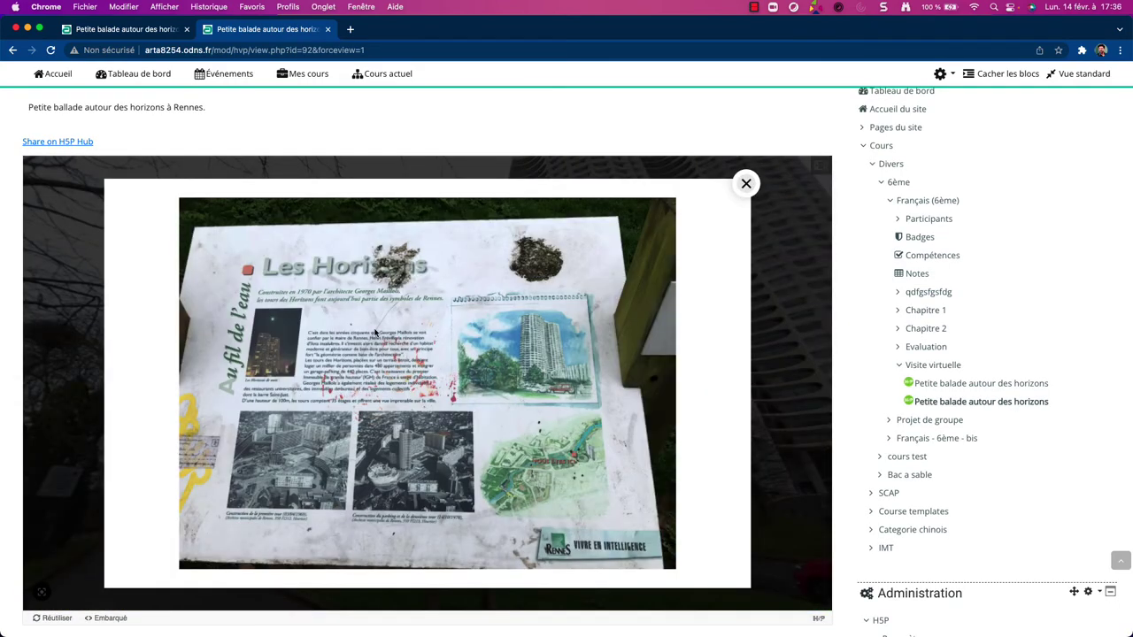
{"action": "left_click", "coordinate": [746, 183]}
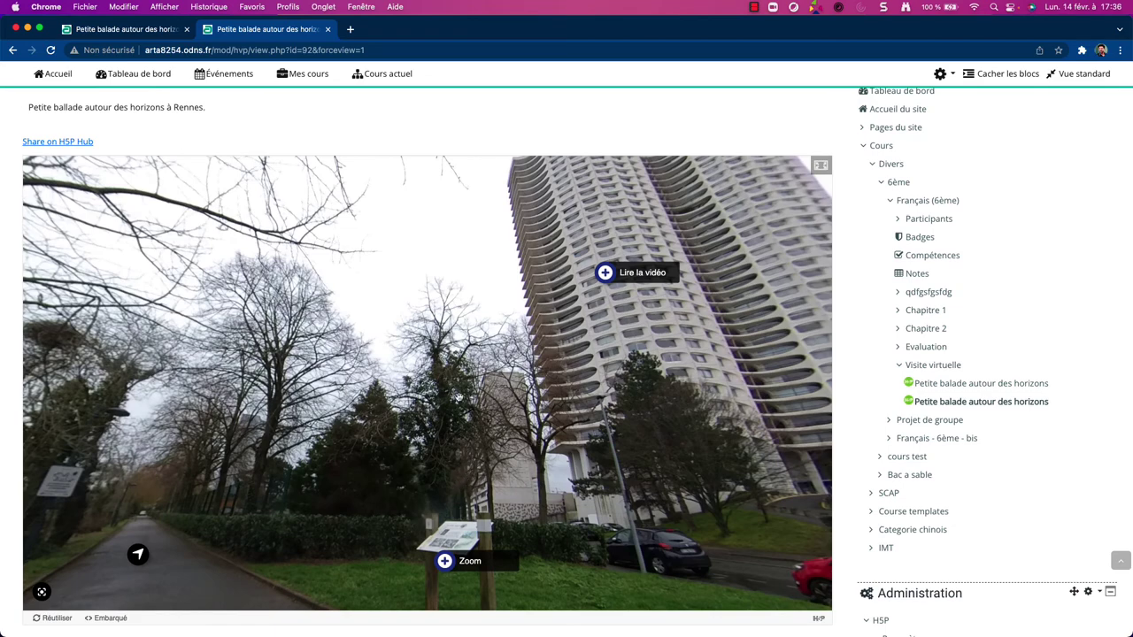
{"action": "left_click_drag", "start_coordinate": [605, 280], "coordinate": [459, 366]}
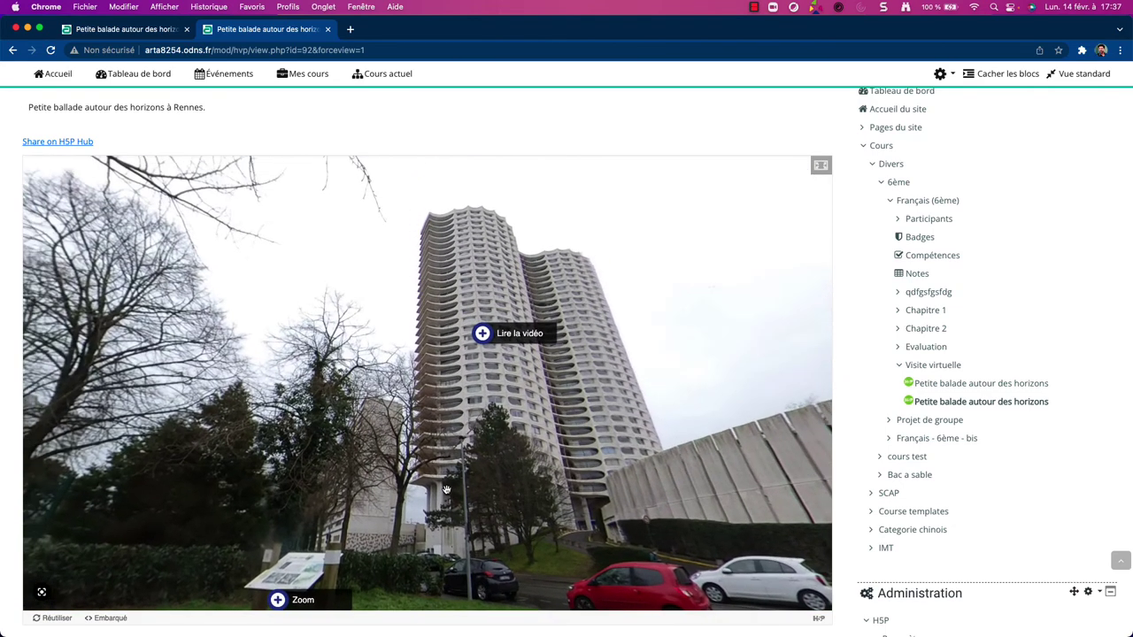
{"action": "left_click", "coordinate": [502, 345]}
{"action": "left_click", "coordinate": [746, 195]}
{"action": "left_click", "coordinate": [214, 413]}
{"action": "left_click_drag", "start_coordinate": [376, 471], "coordinate": [474, 360]}
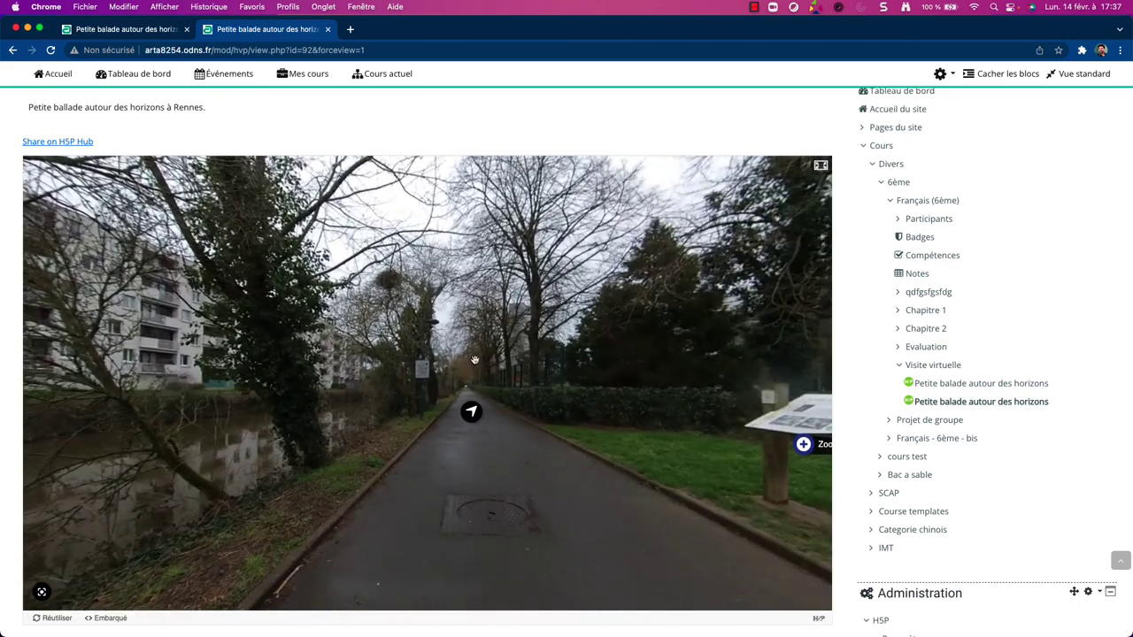
Test the final scene by answering its quiz with 1970 and following the "Recommencer la ballade" hotspot.
{"action": "left_click", "coordinate": [472, 410]}
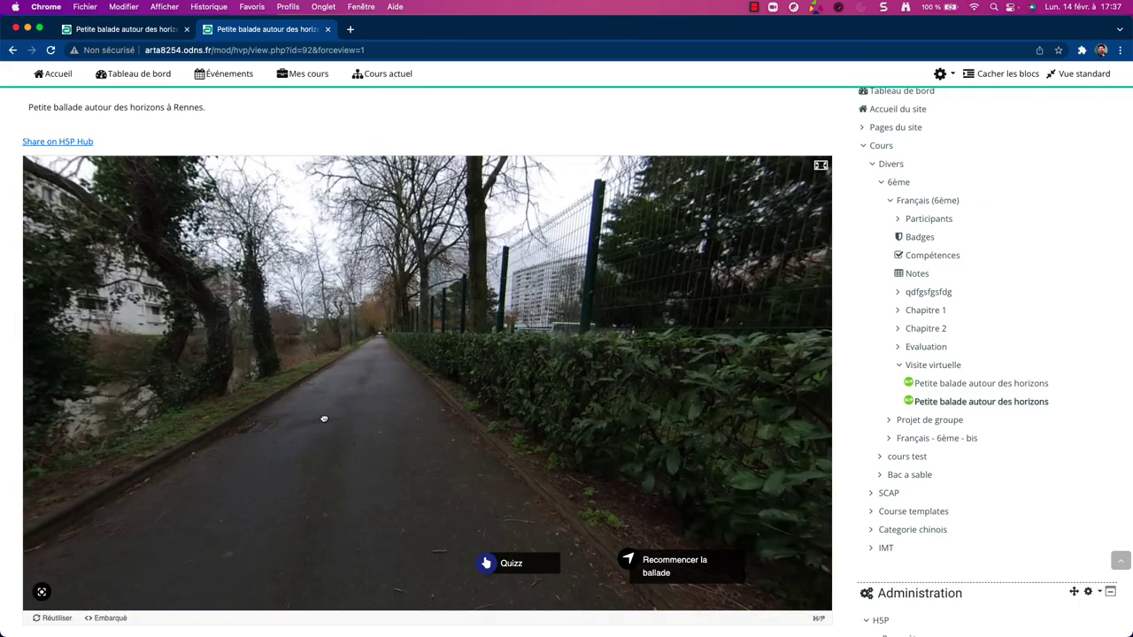
{"action": "left_click_drag", "start_coordinate": [324, 418], "coordinate": [291, 336]}
{"action": "left_click", "coordinate": [448, 449]}
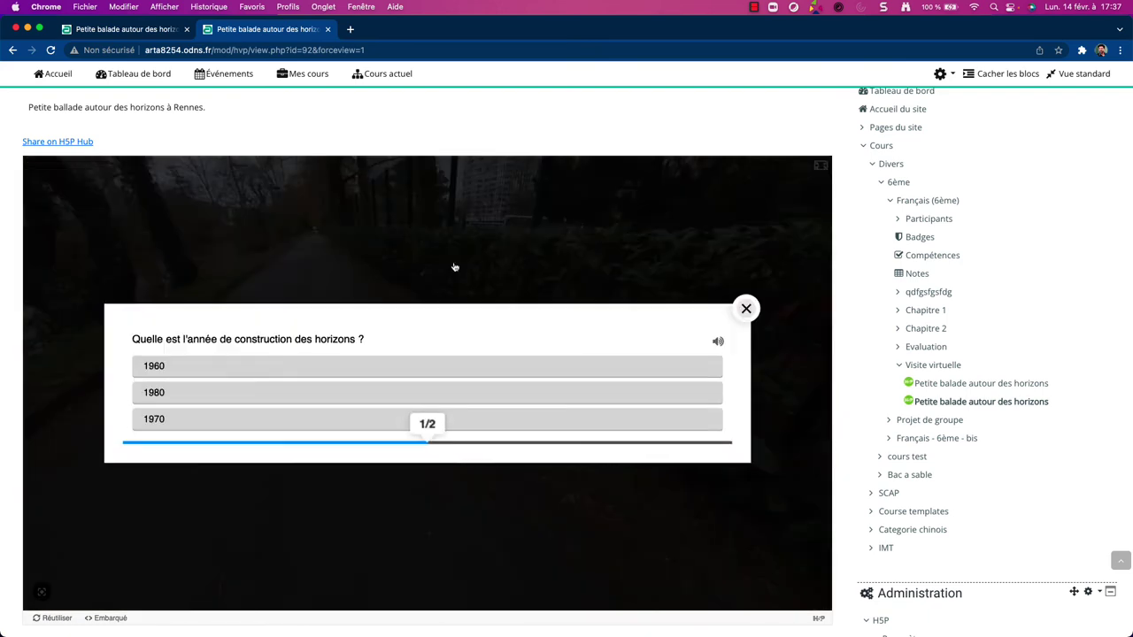
{"action": "left_click", "coordinate": [215, 370]}
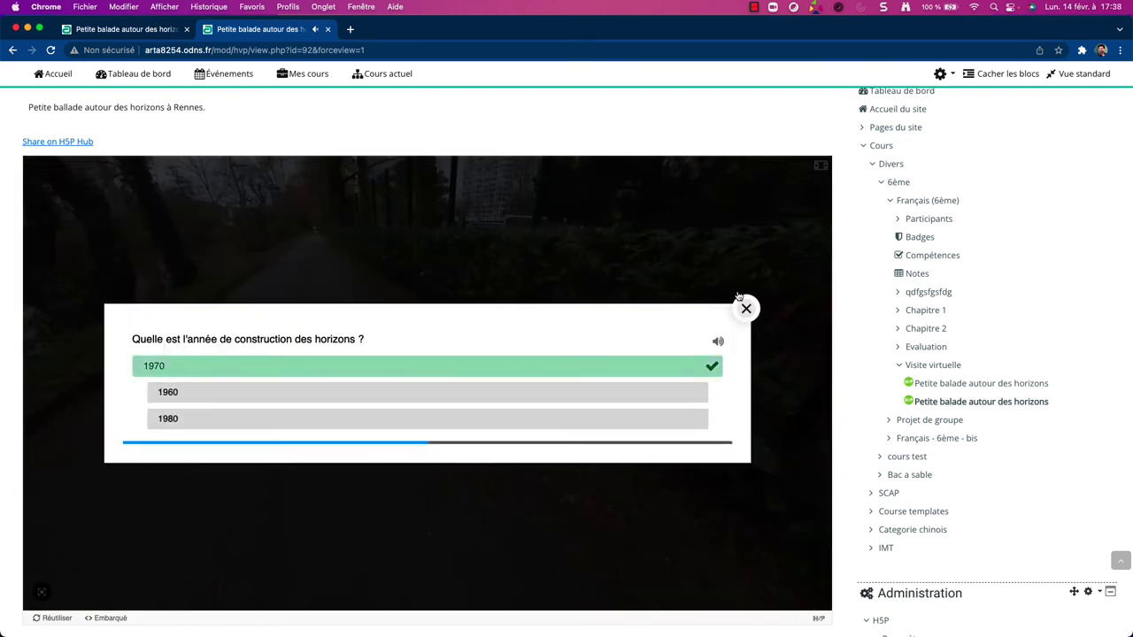
{"action": "left_click", "coordinate": [746, 309]}
{"action": "left_click", "coordinate": [586, 441]}
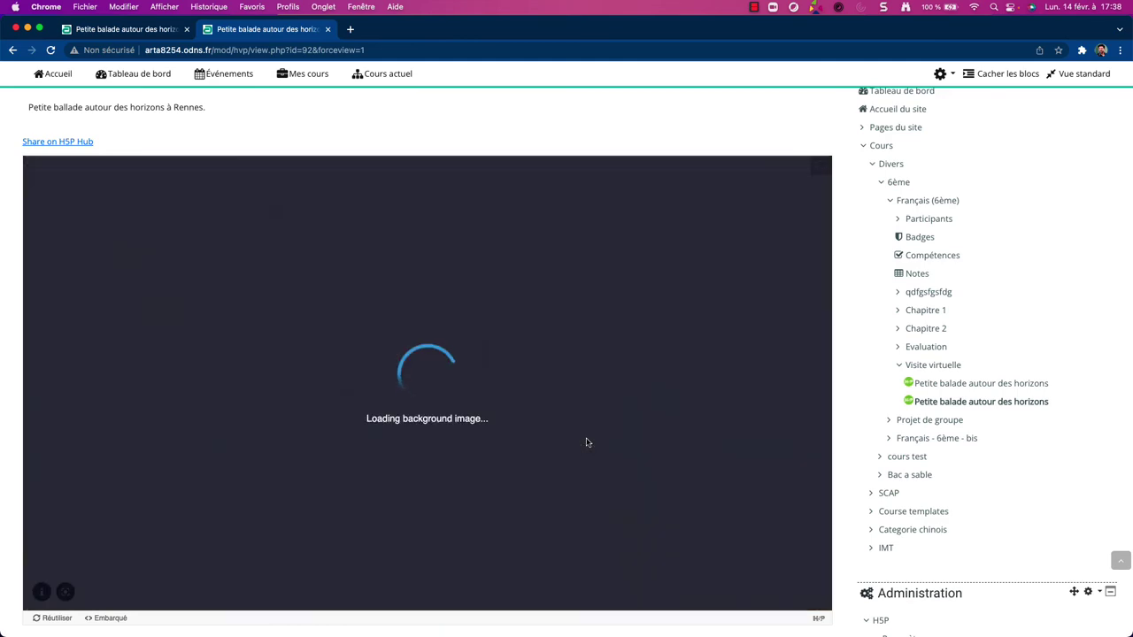